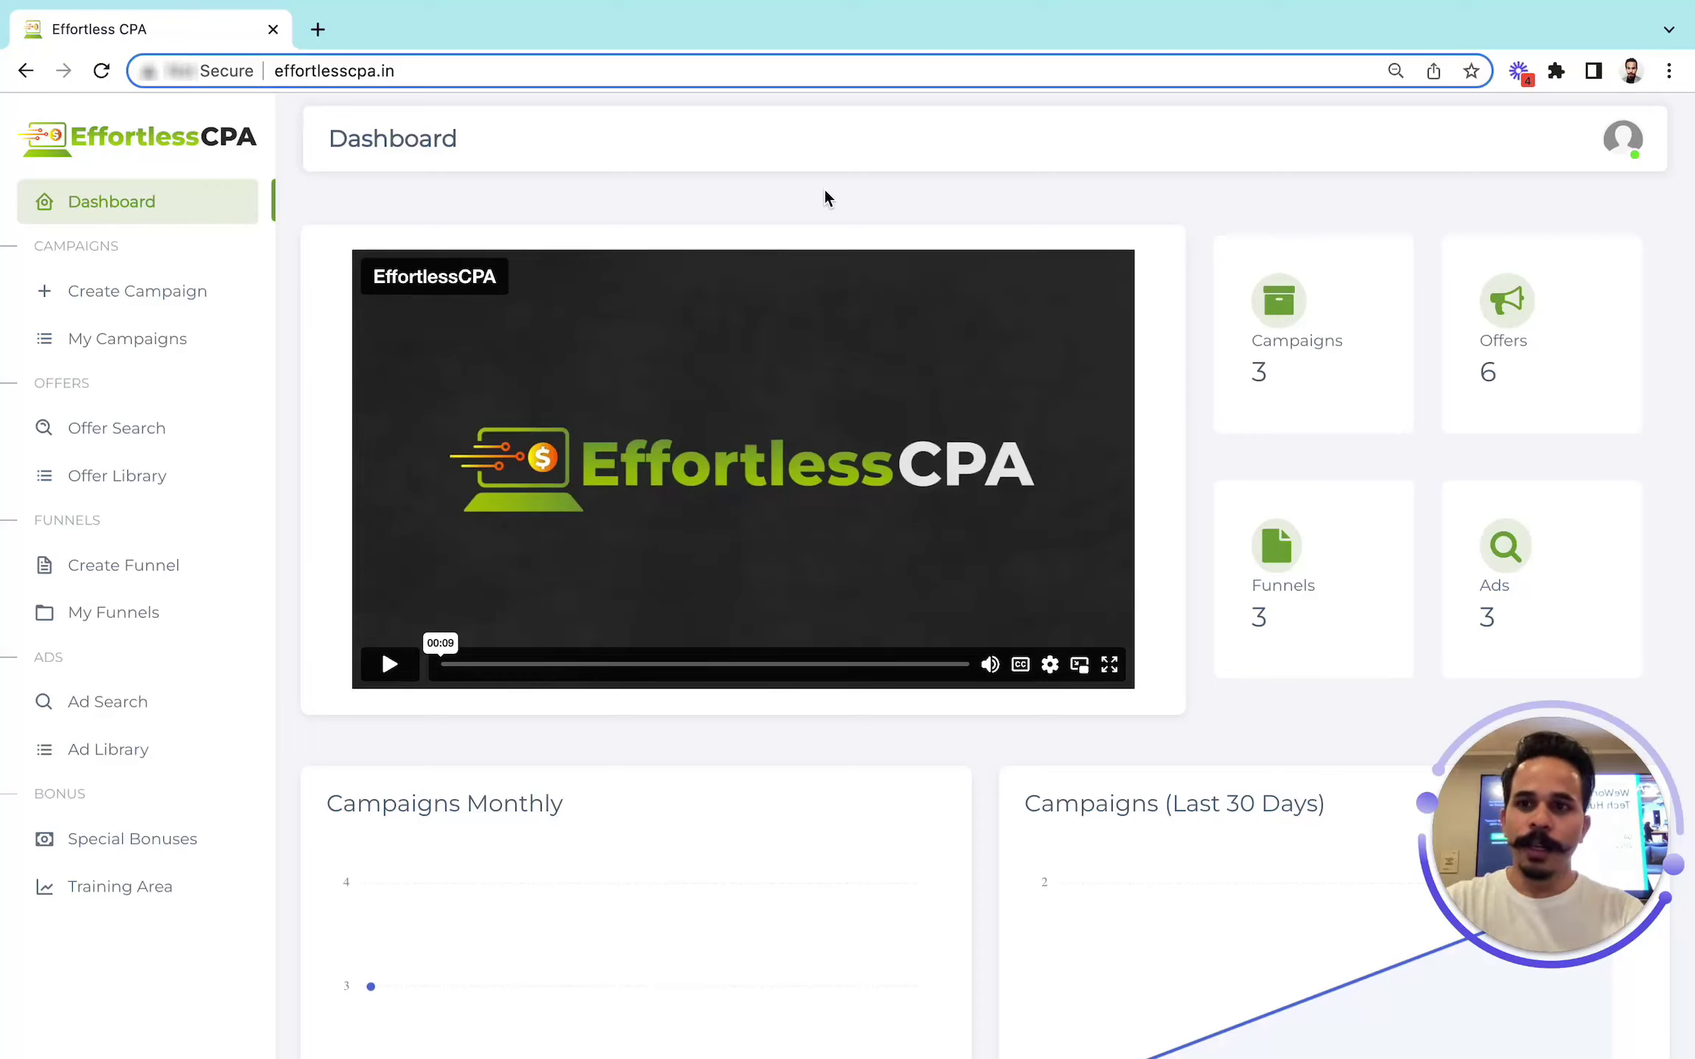
# Start a new campaign and enter 'Weight loss 02' as its name
pyautogui.click(167, 302)
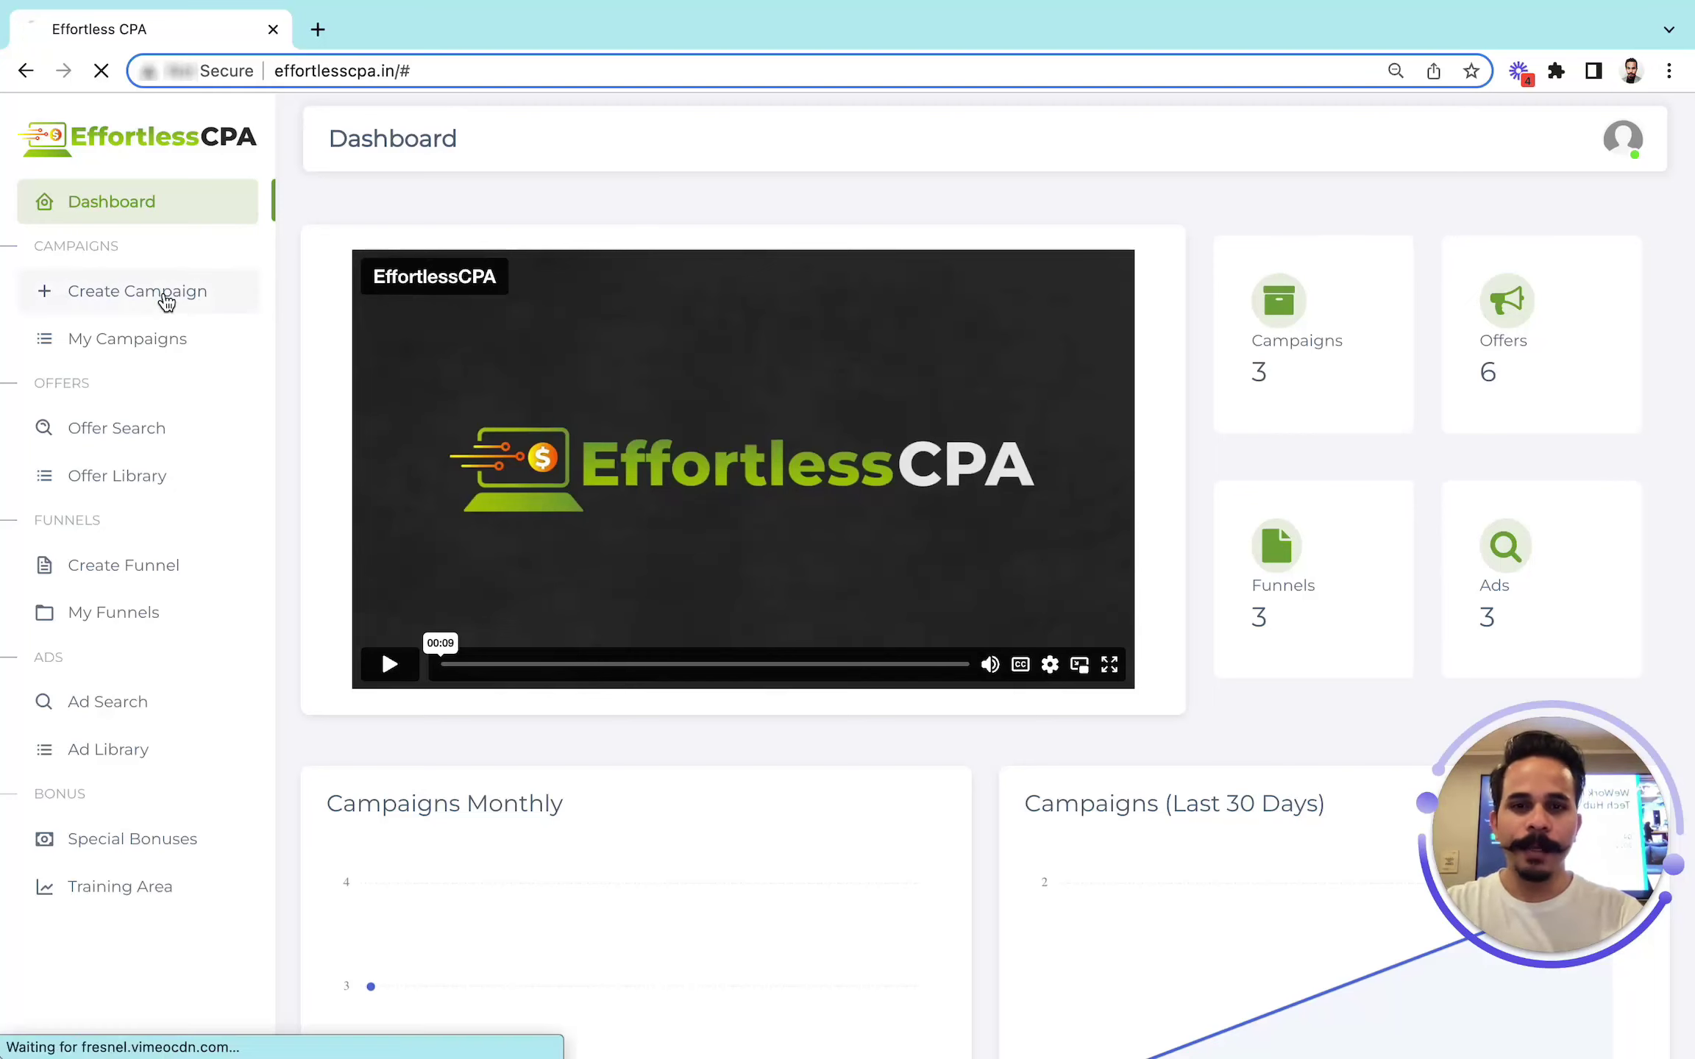
pyautogui.click(651, 288)
pyautogui.write('Weight loss')
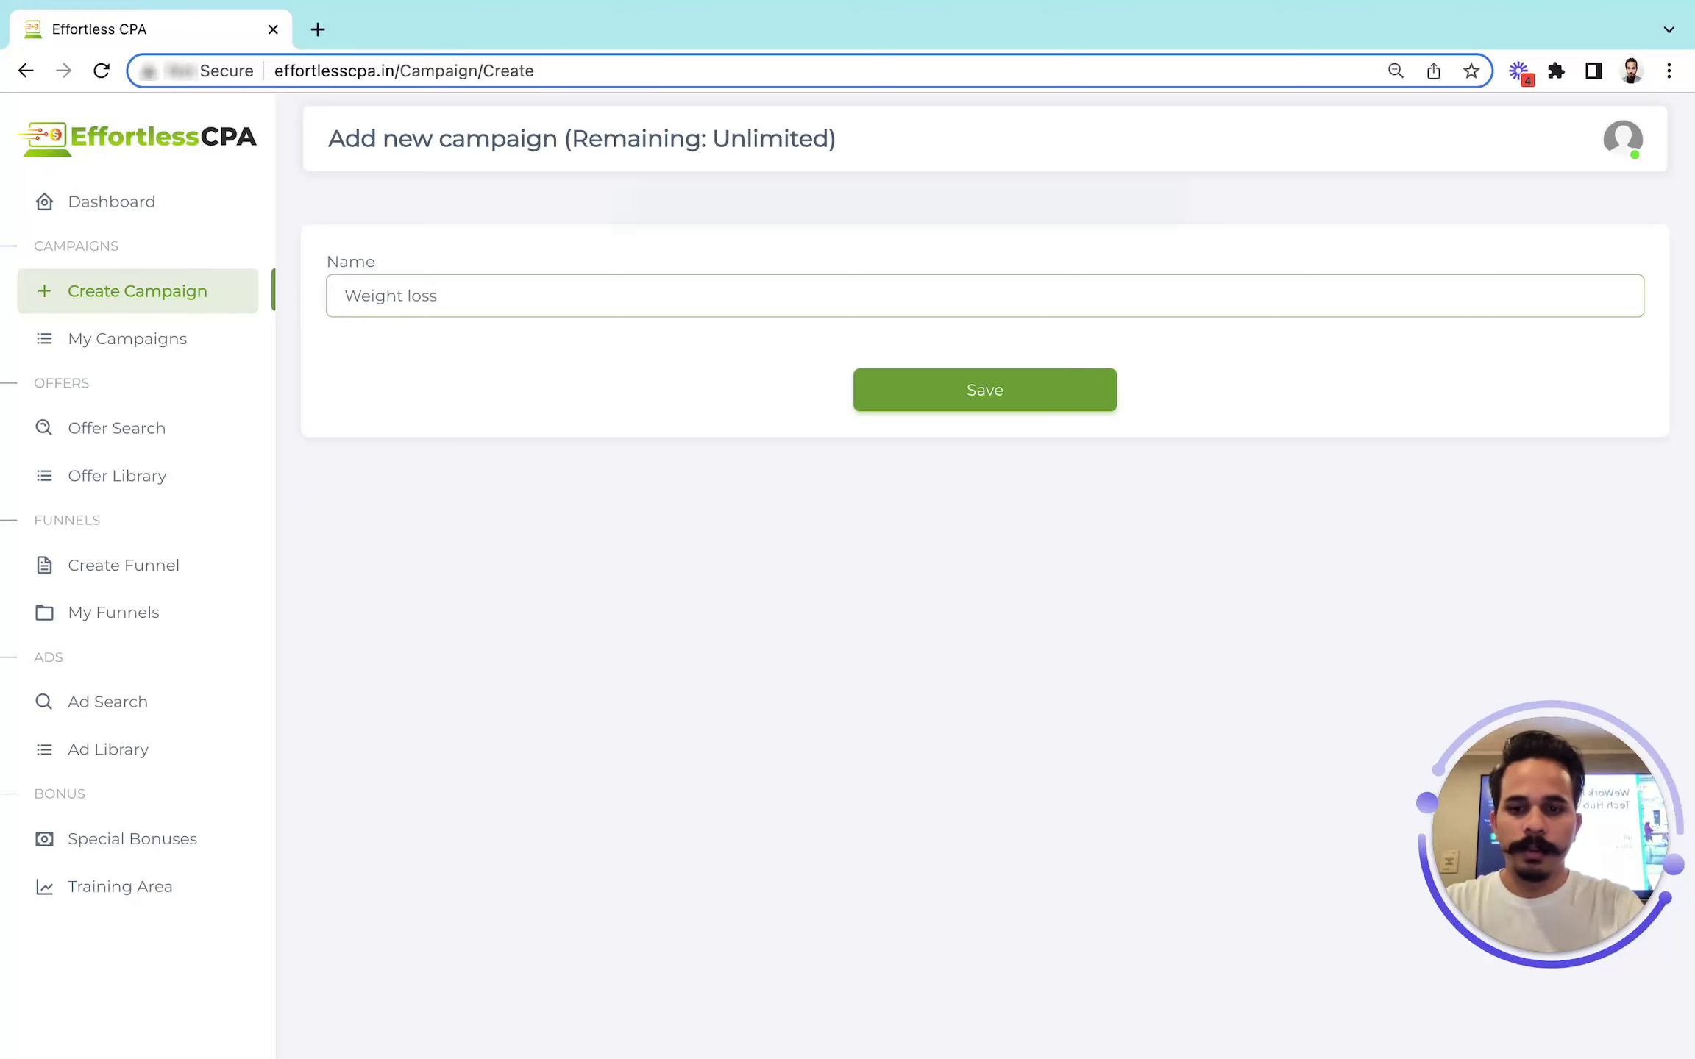
pyautogui.write(' 02')
pyautogui.hotkey('ctrl', 'a')
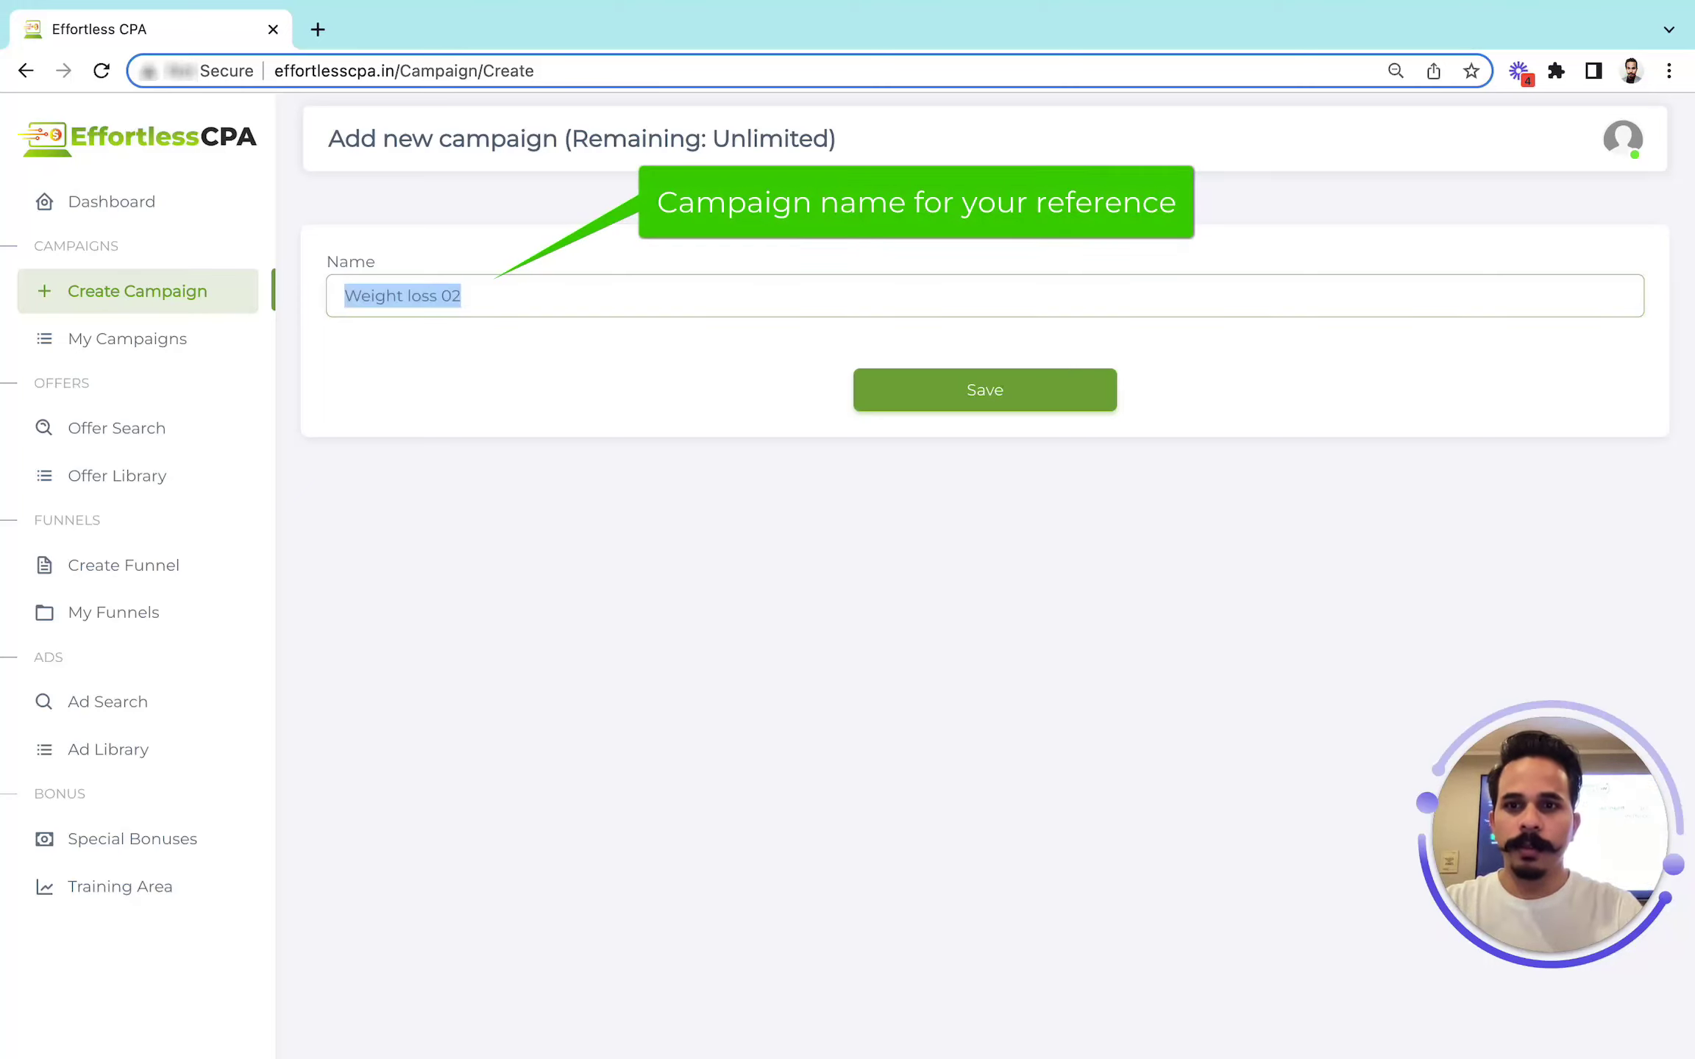
# Save the Weight loss 02 campaign and enter 'weight loss' as the offer search keyword
pyautogui.click(1010, 403)
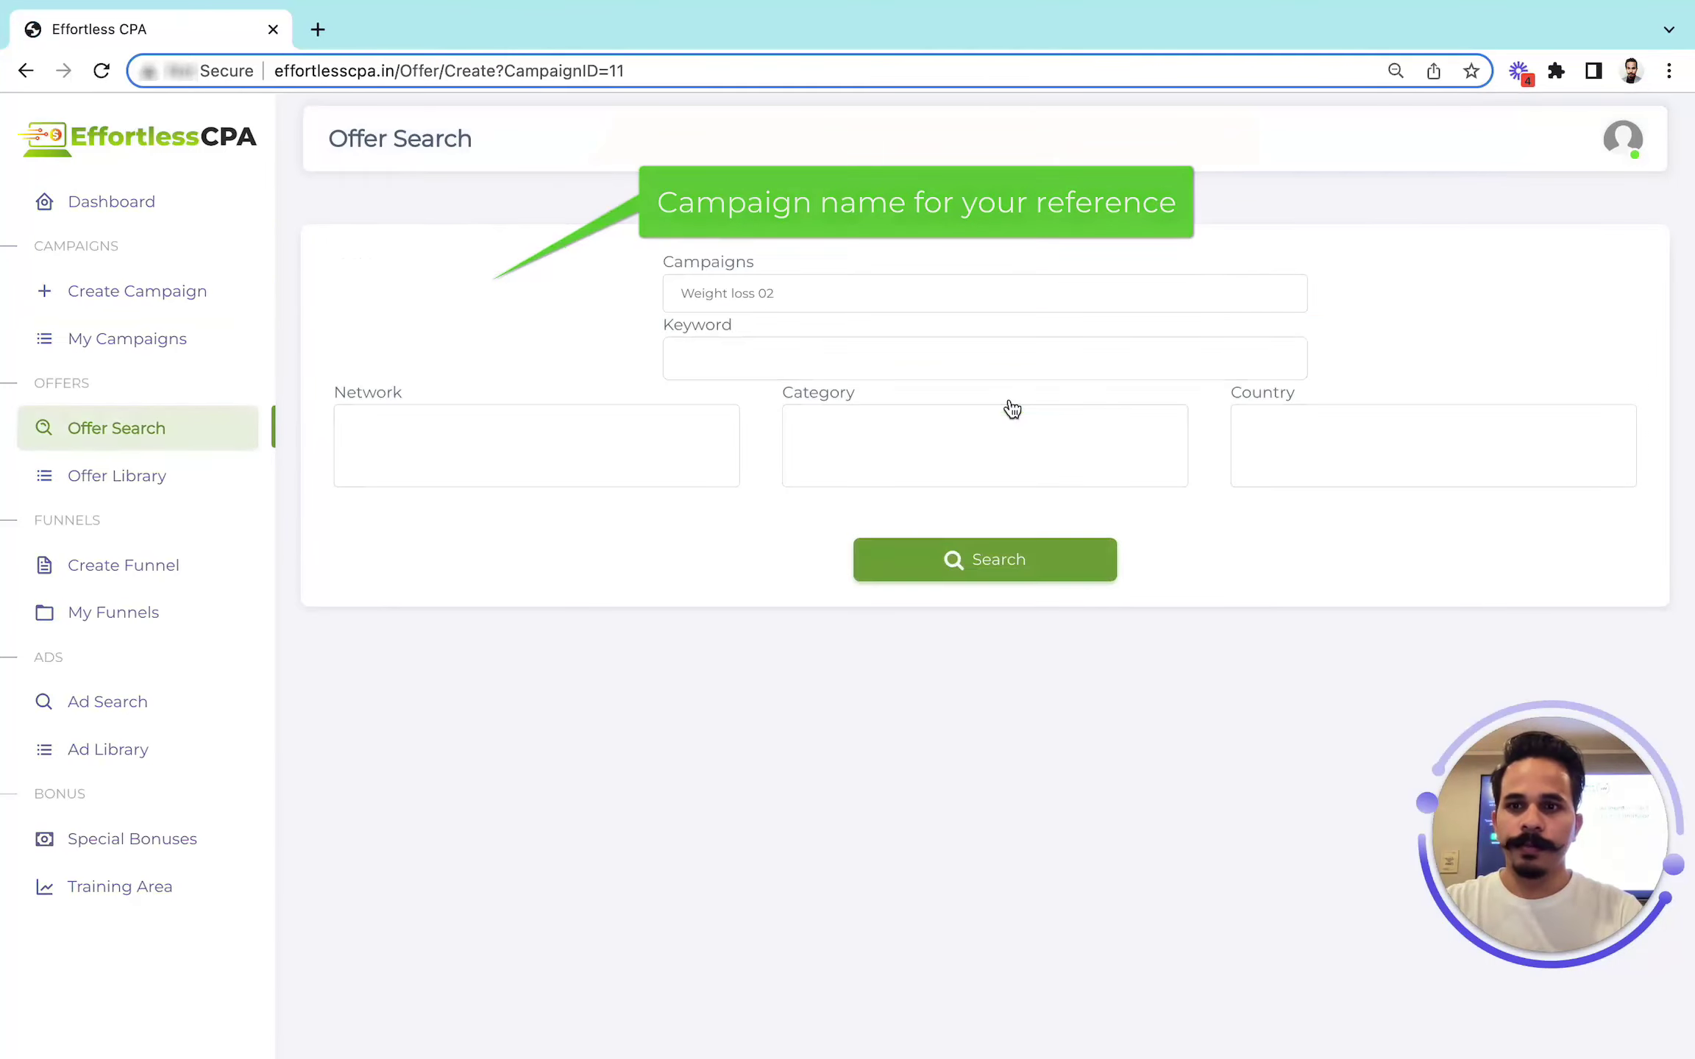
pyautogui.click(734, 342)
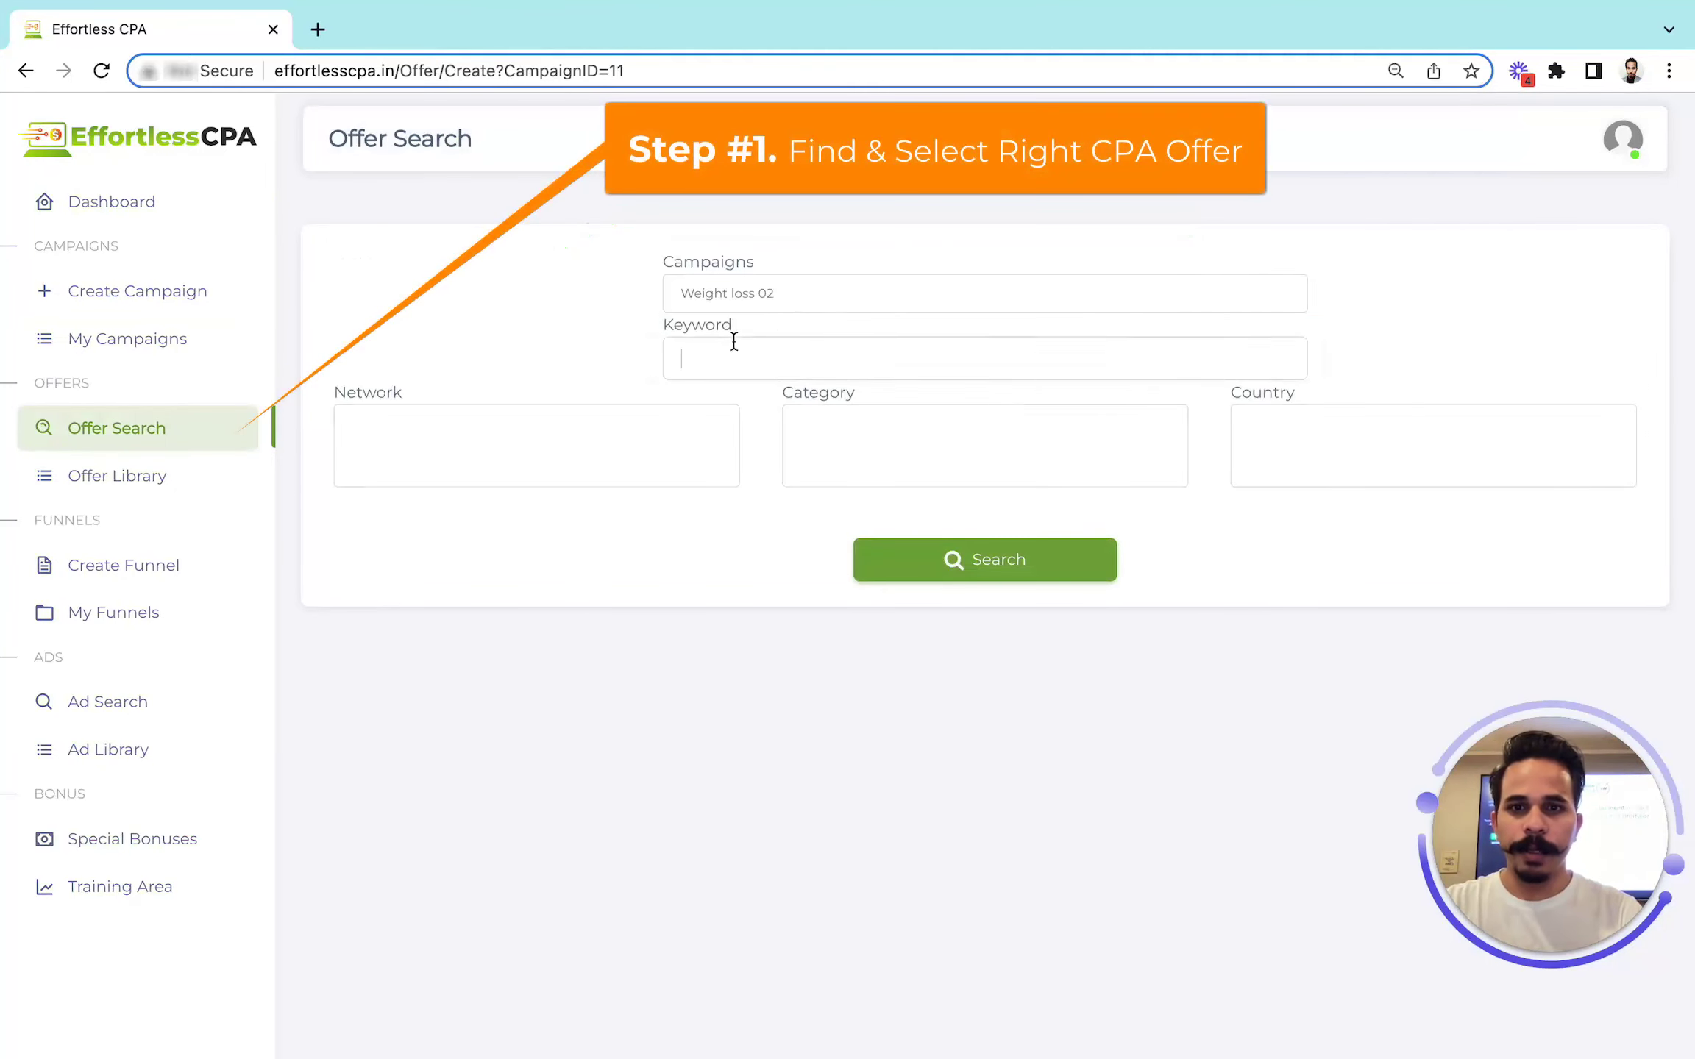
pyautogui.write('weight')
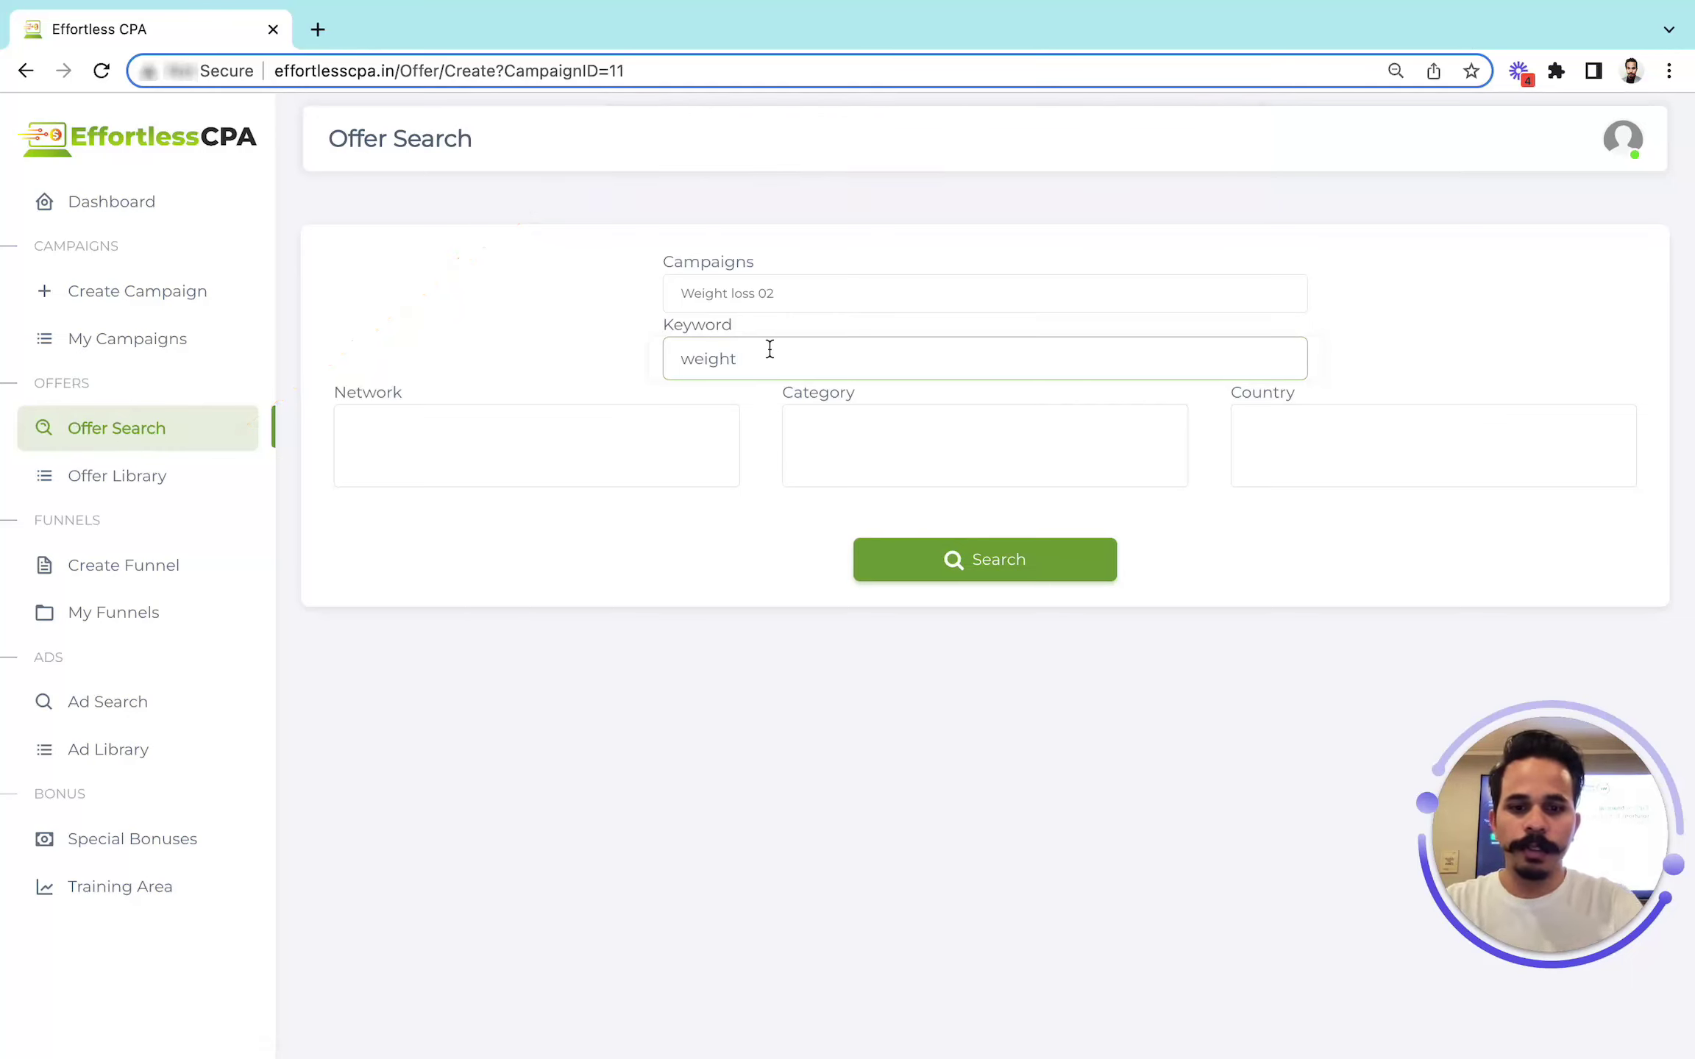
pyautogui.write(' loss')
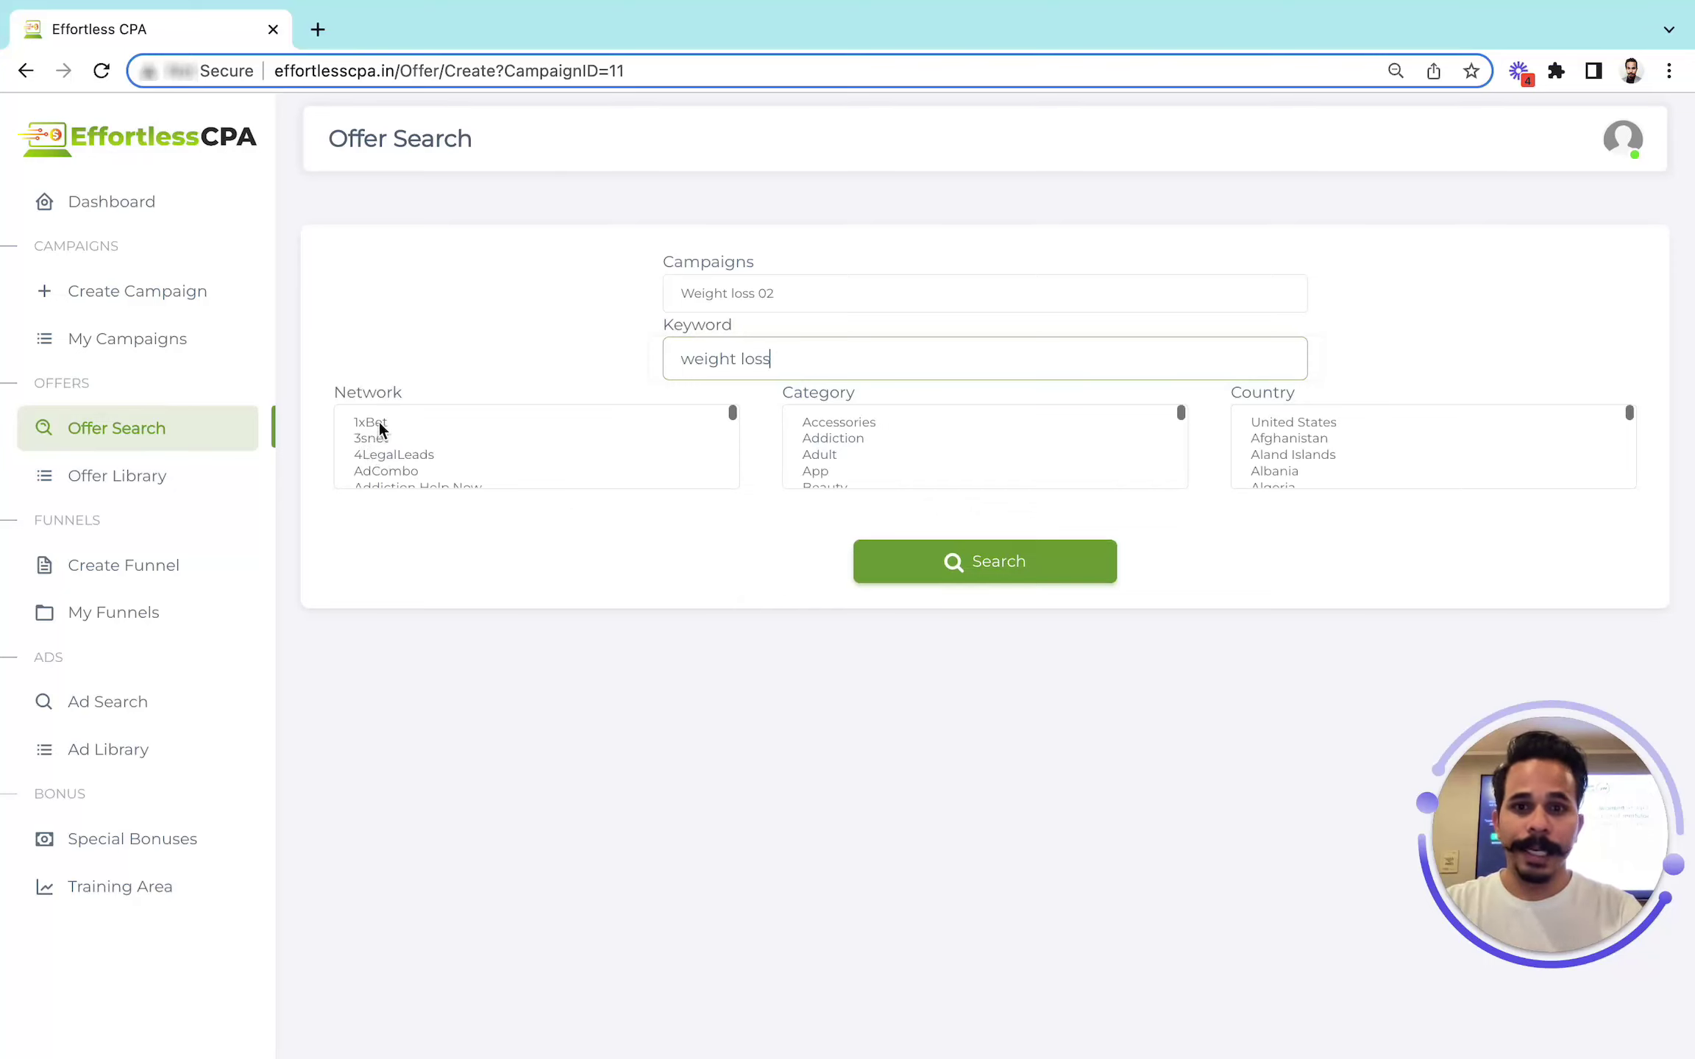
# Search offers for 'weight loss' and scroll through the 99 matching results
pyautogui.click(1037, 571)
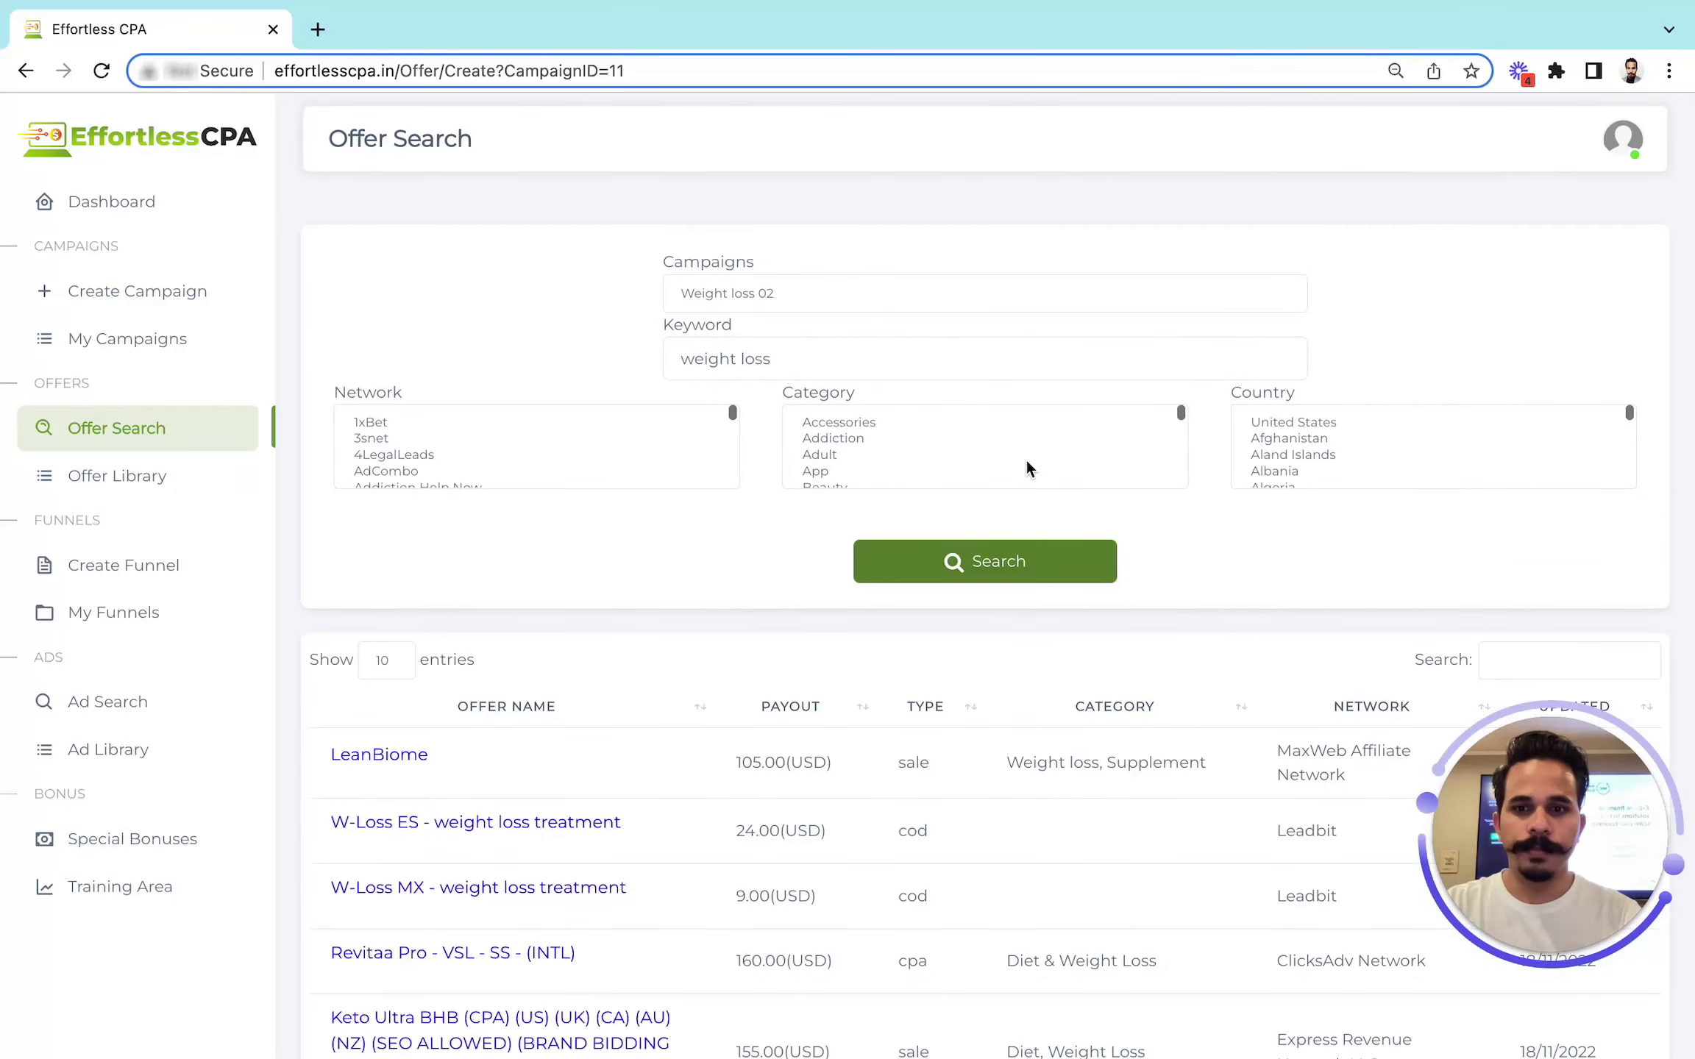
pyautogui.scroll(-3, 1241, 518)
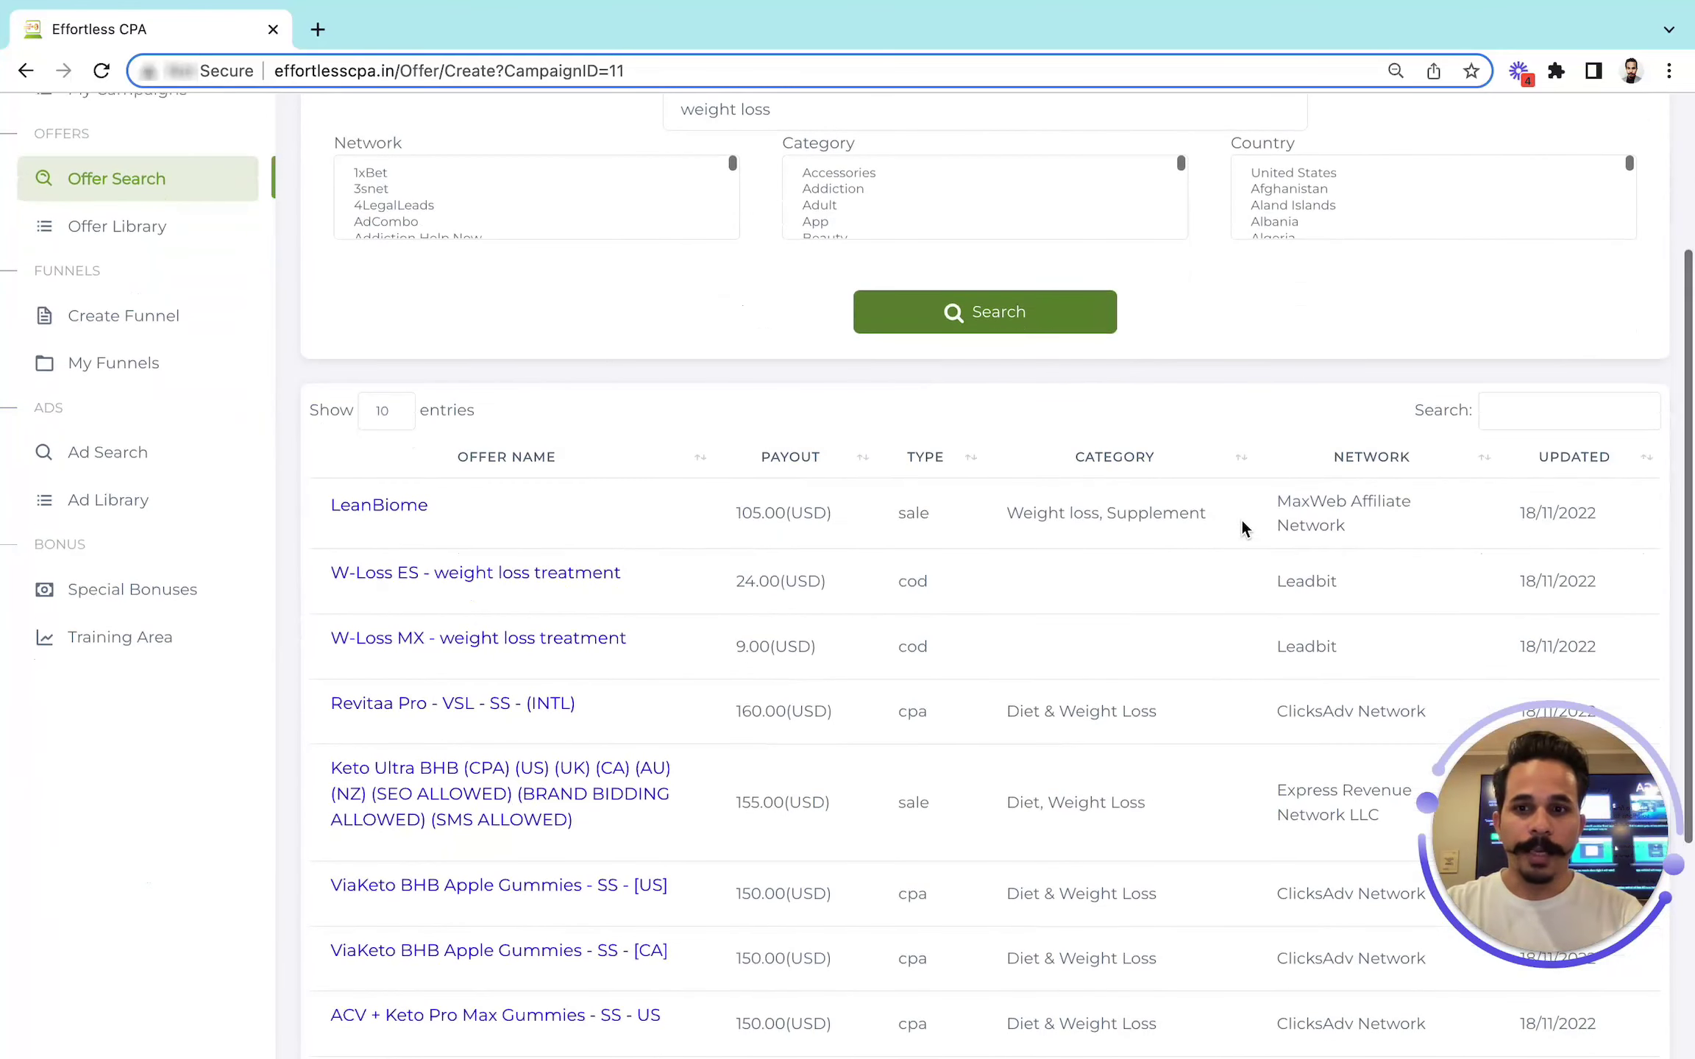
pyautogui.scroll(-3, 1241, 518)
pyautogui.scroll(-2, 1241, 520)
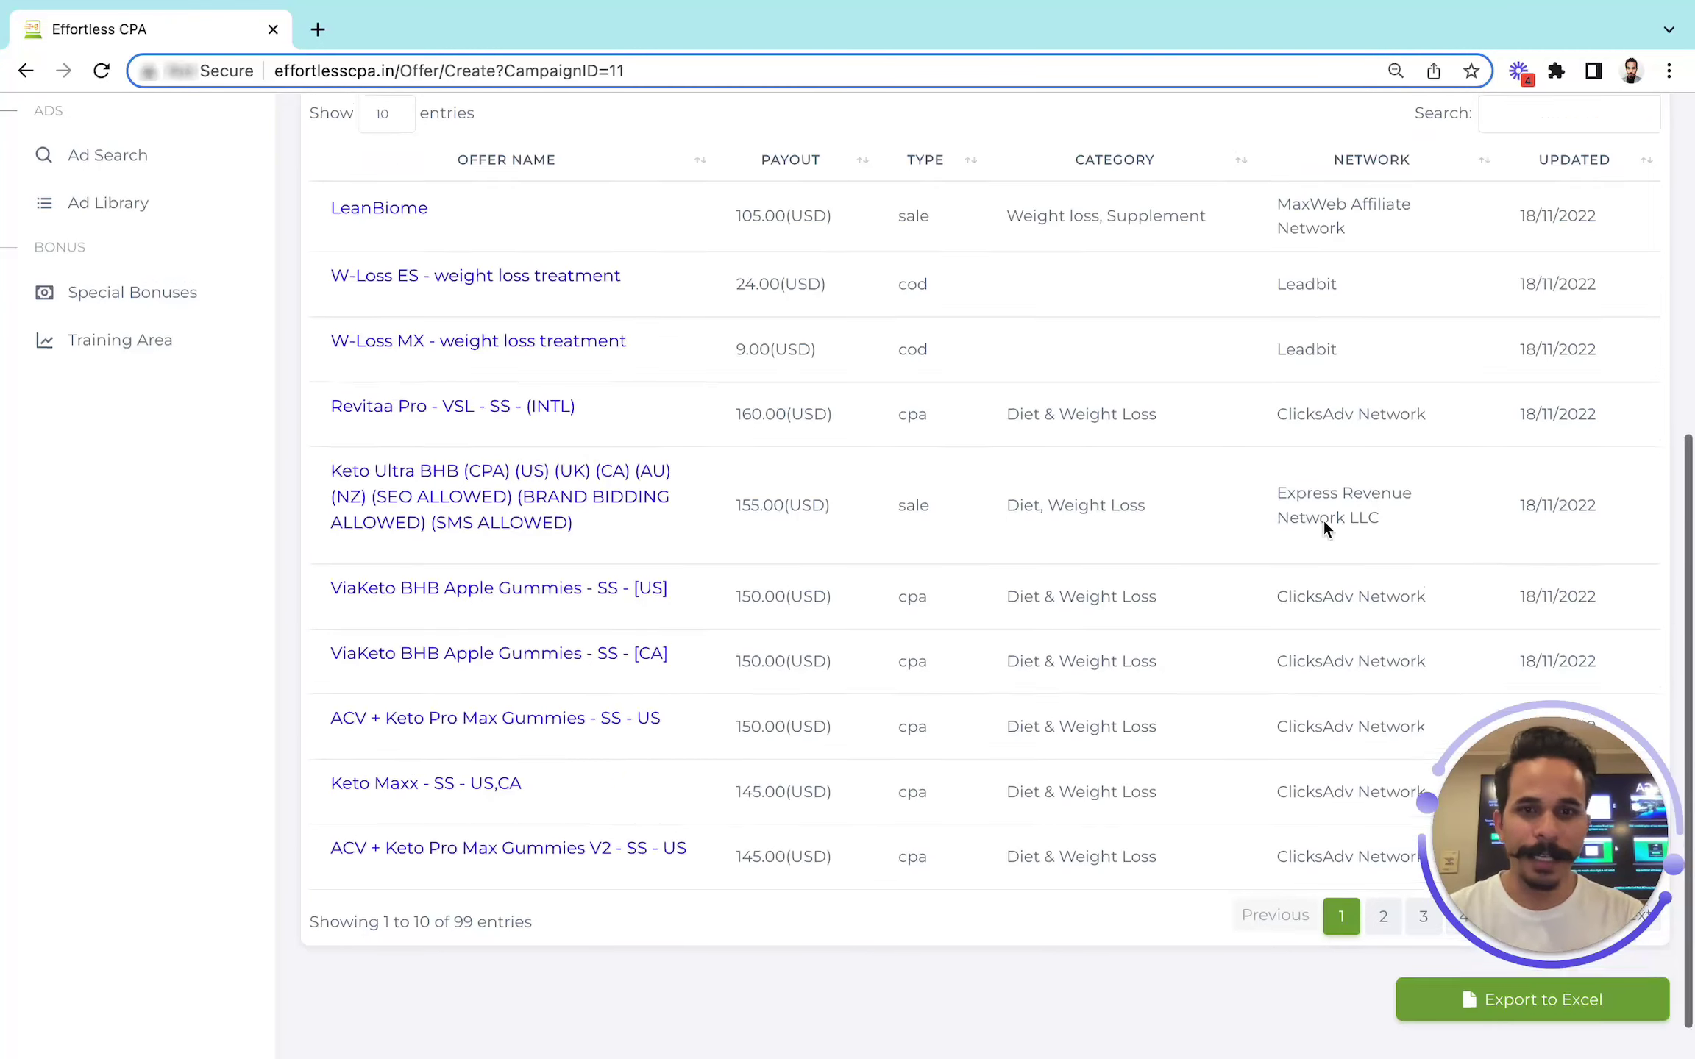
pyautogui.scroll(5, 1322, 520)
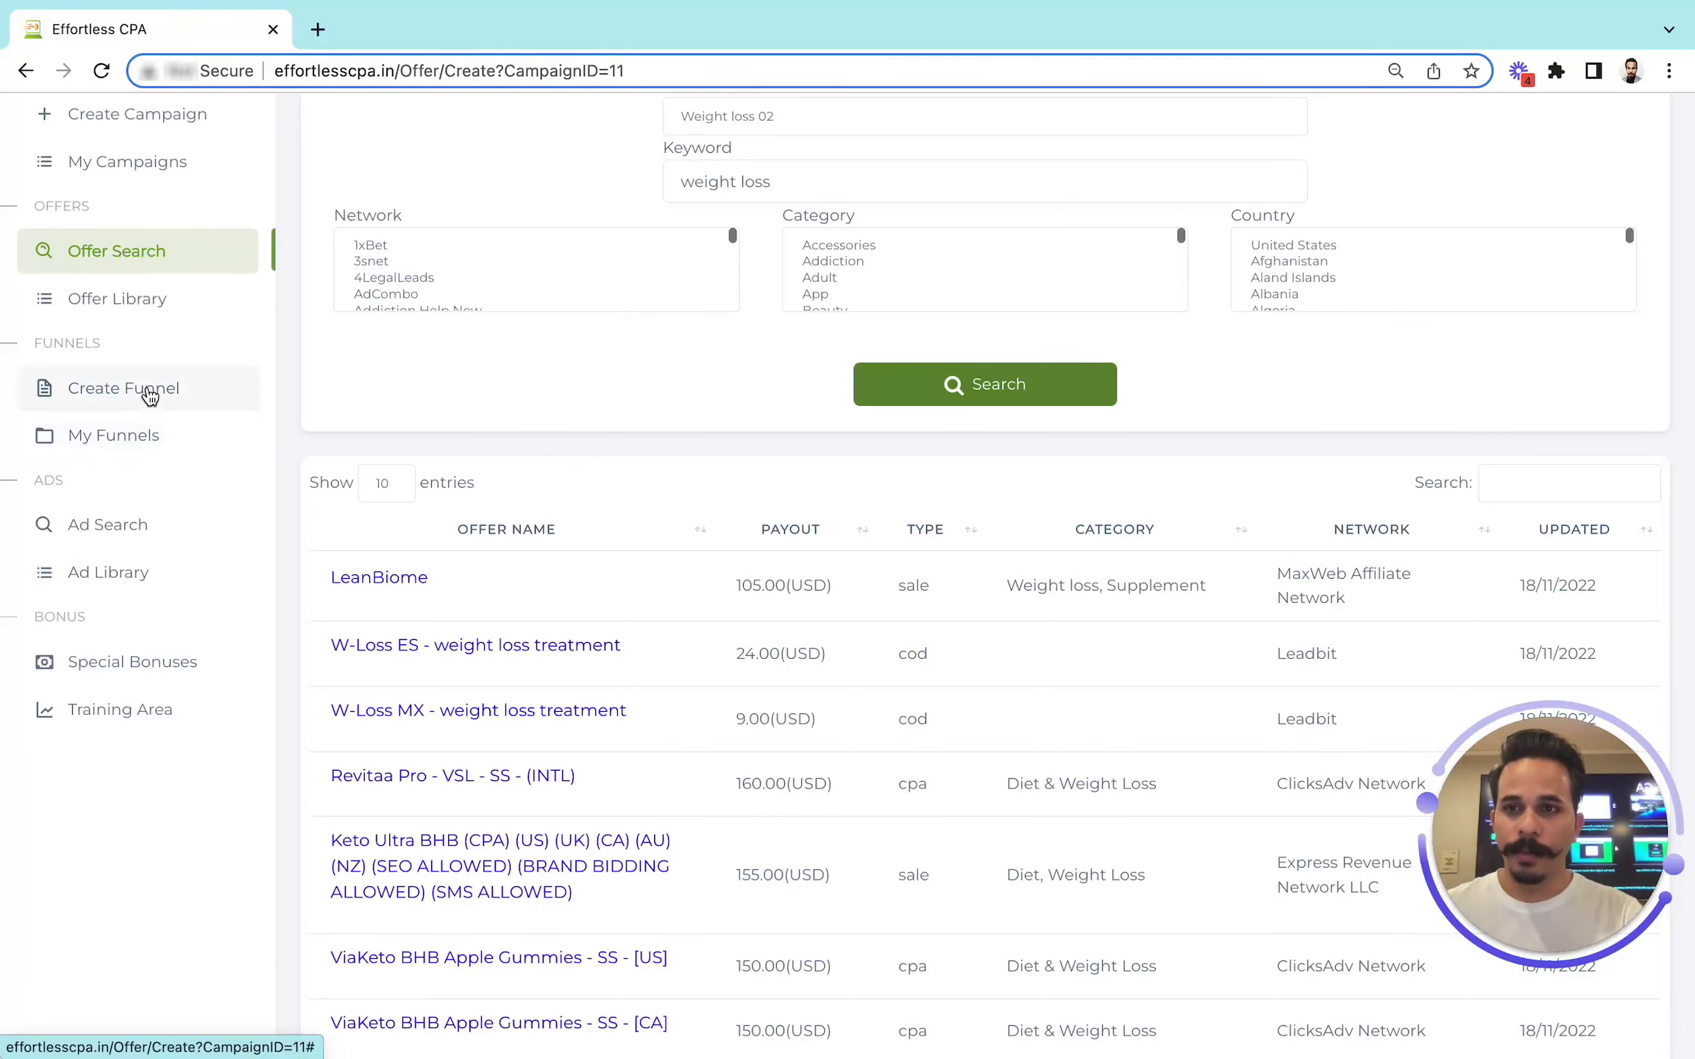
pyautogui.scroll(3, 149, 395)
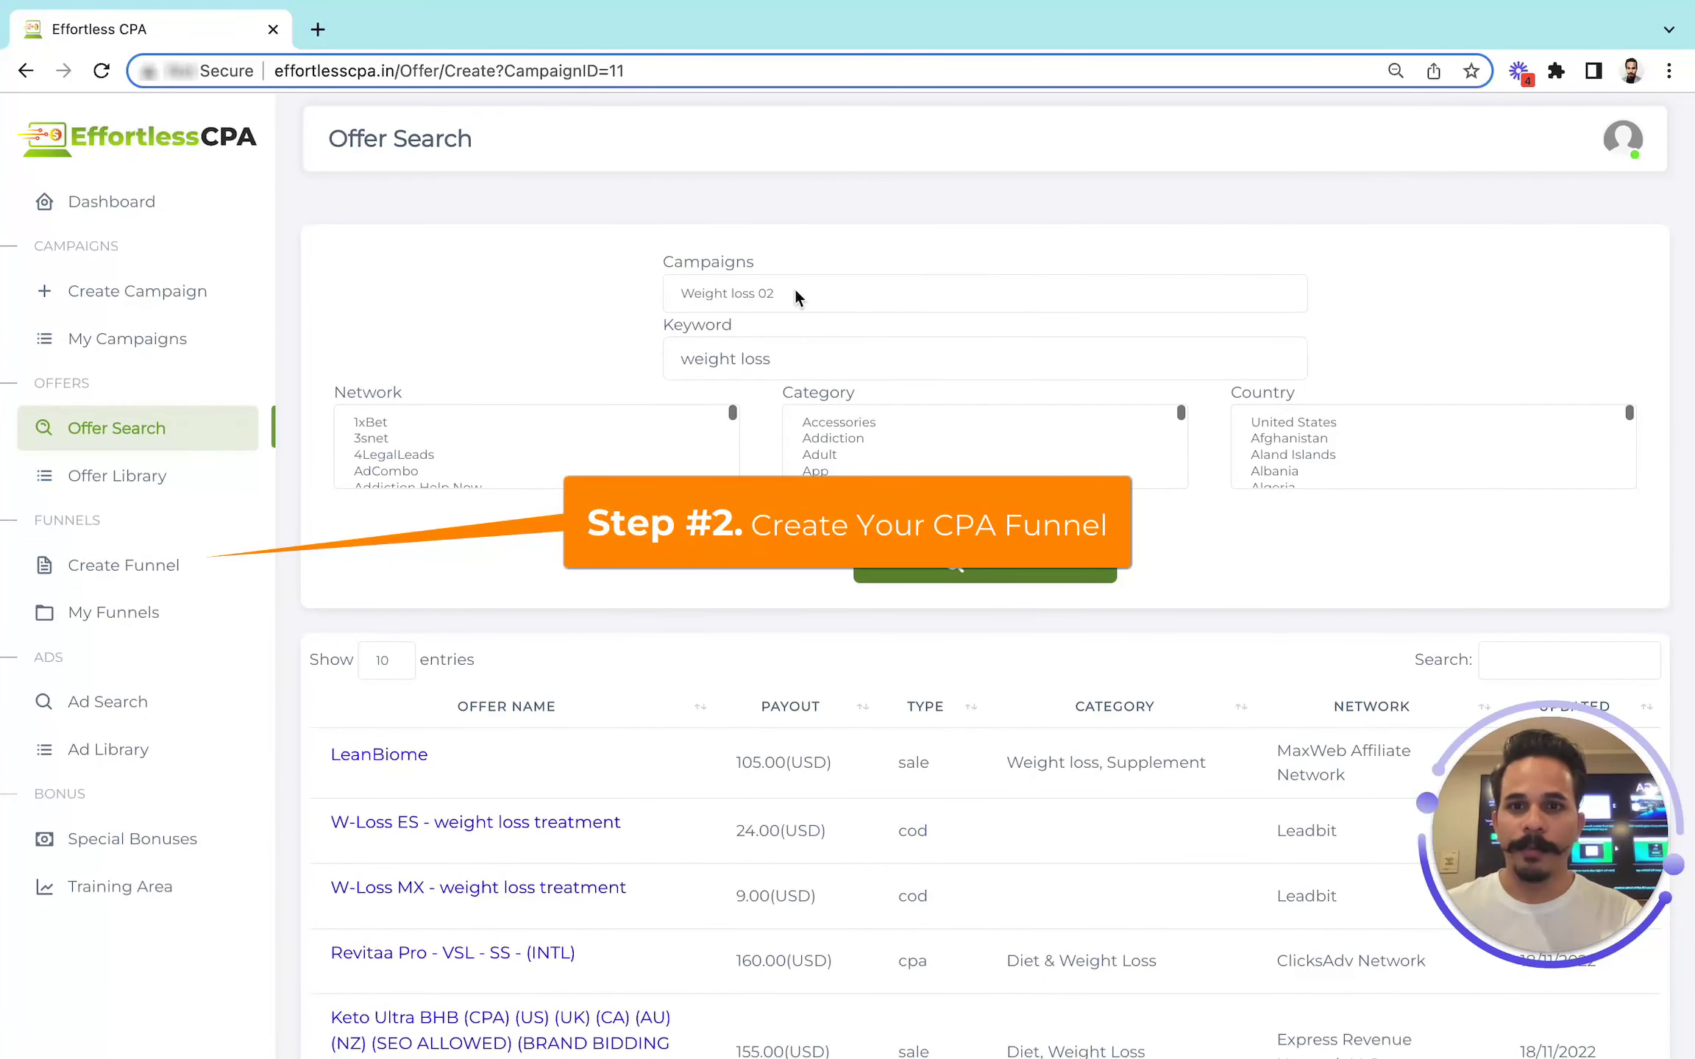
# Start a new funnel and browse the templates for the Layout1-WeightLoss squeeze page
pyautogui.click(142, 578)
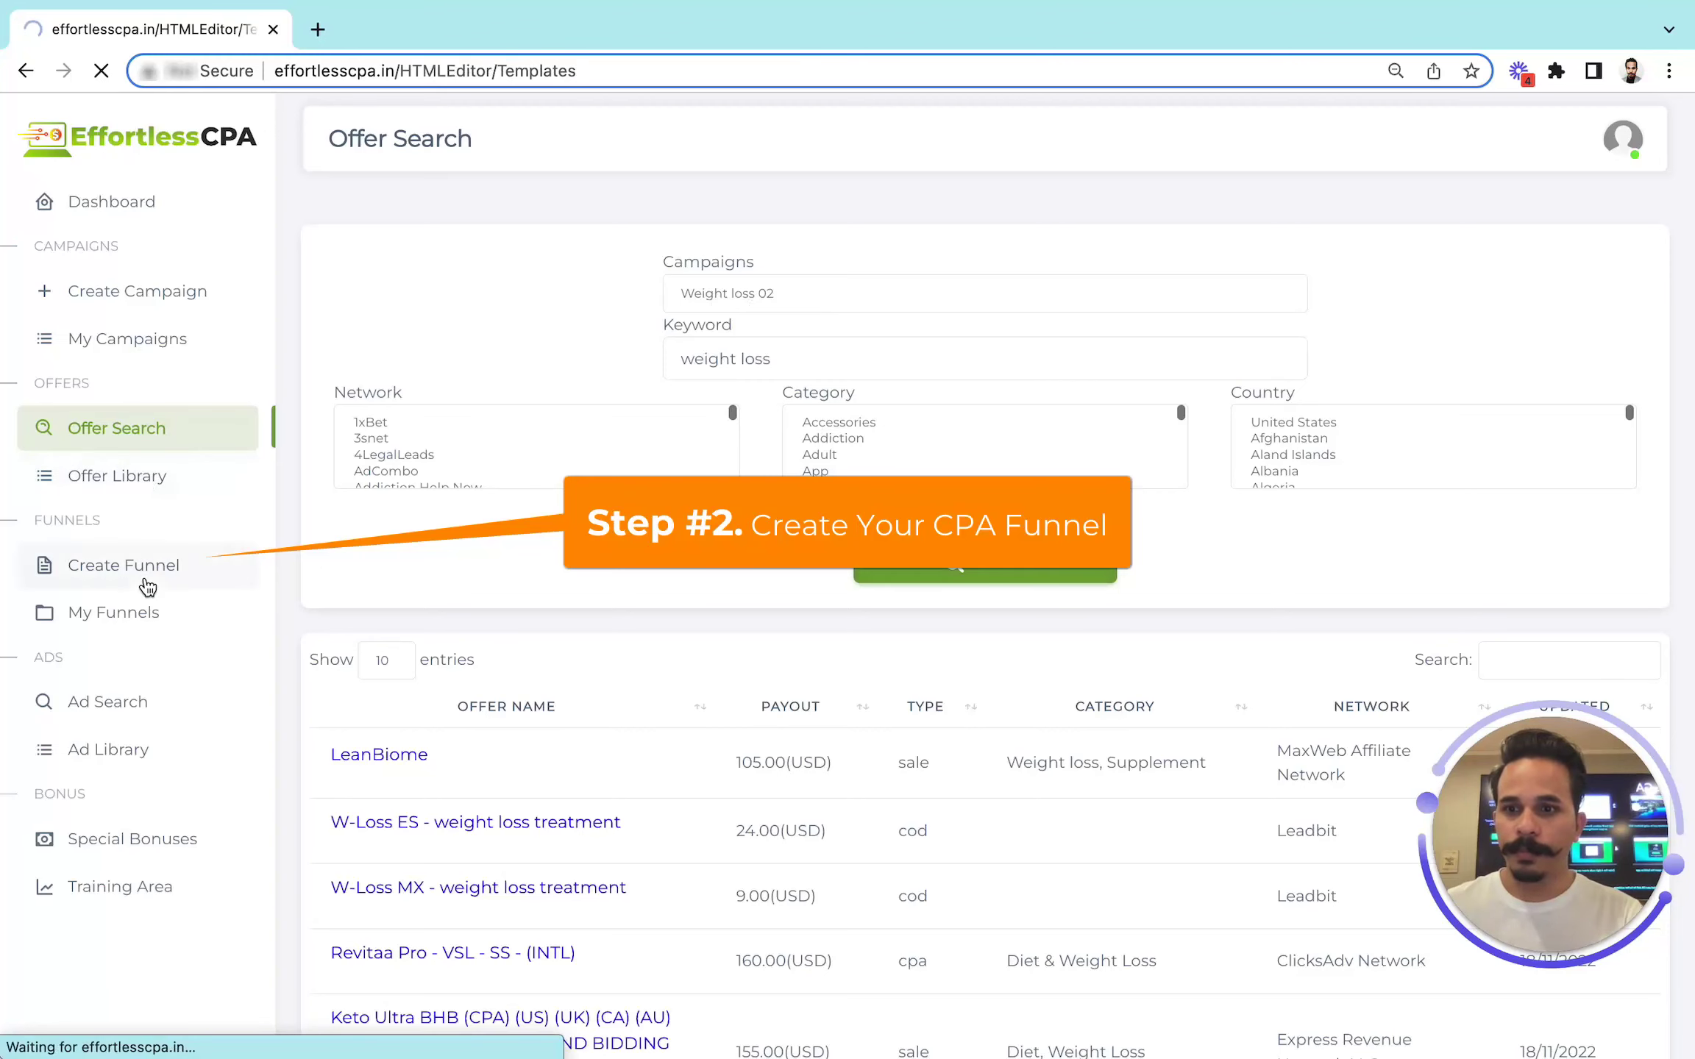
pyautogui.scroll(-2, 1291, 591)
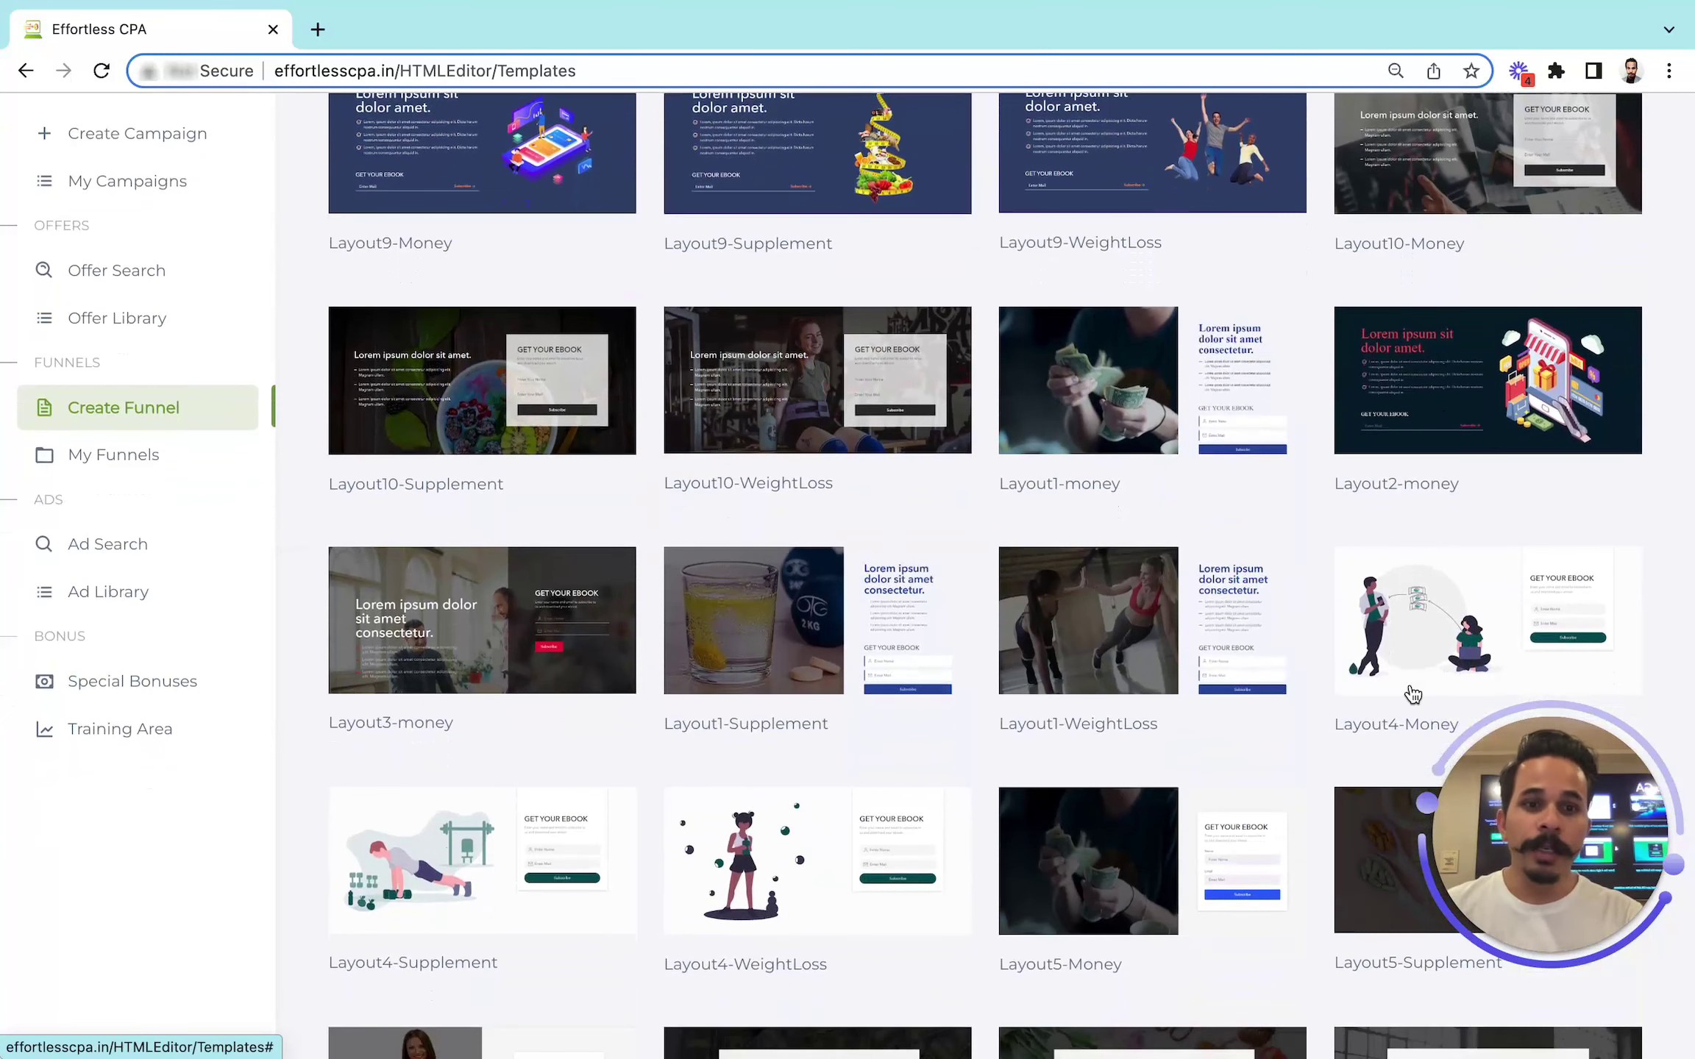
pyautogui.scroll(-1, 1412, 693)
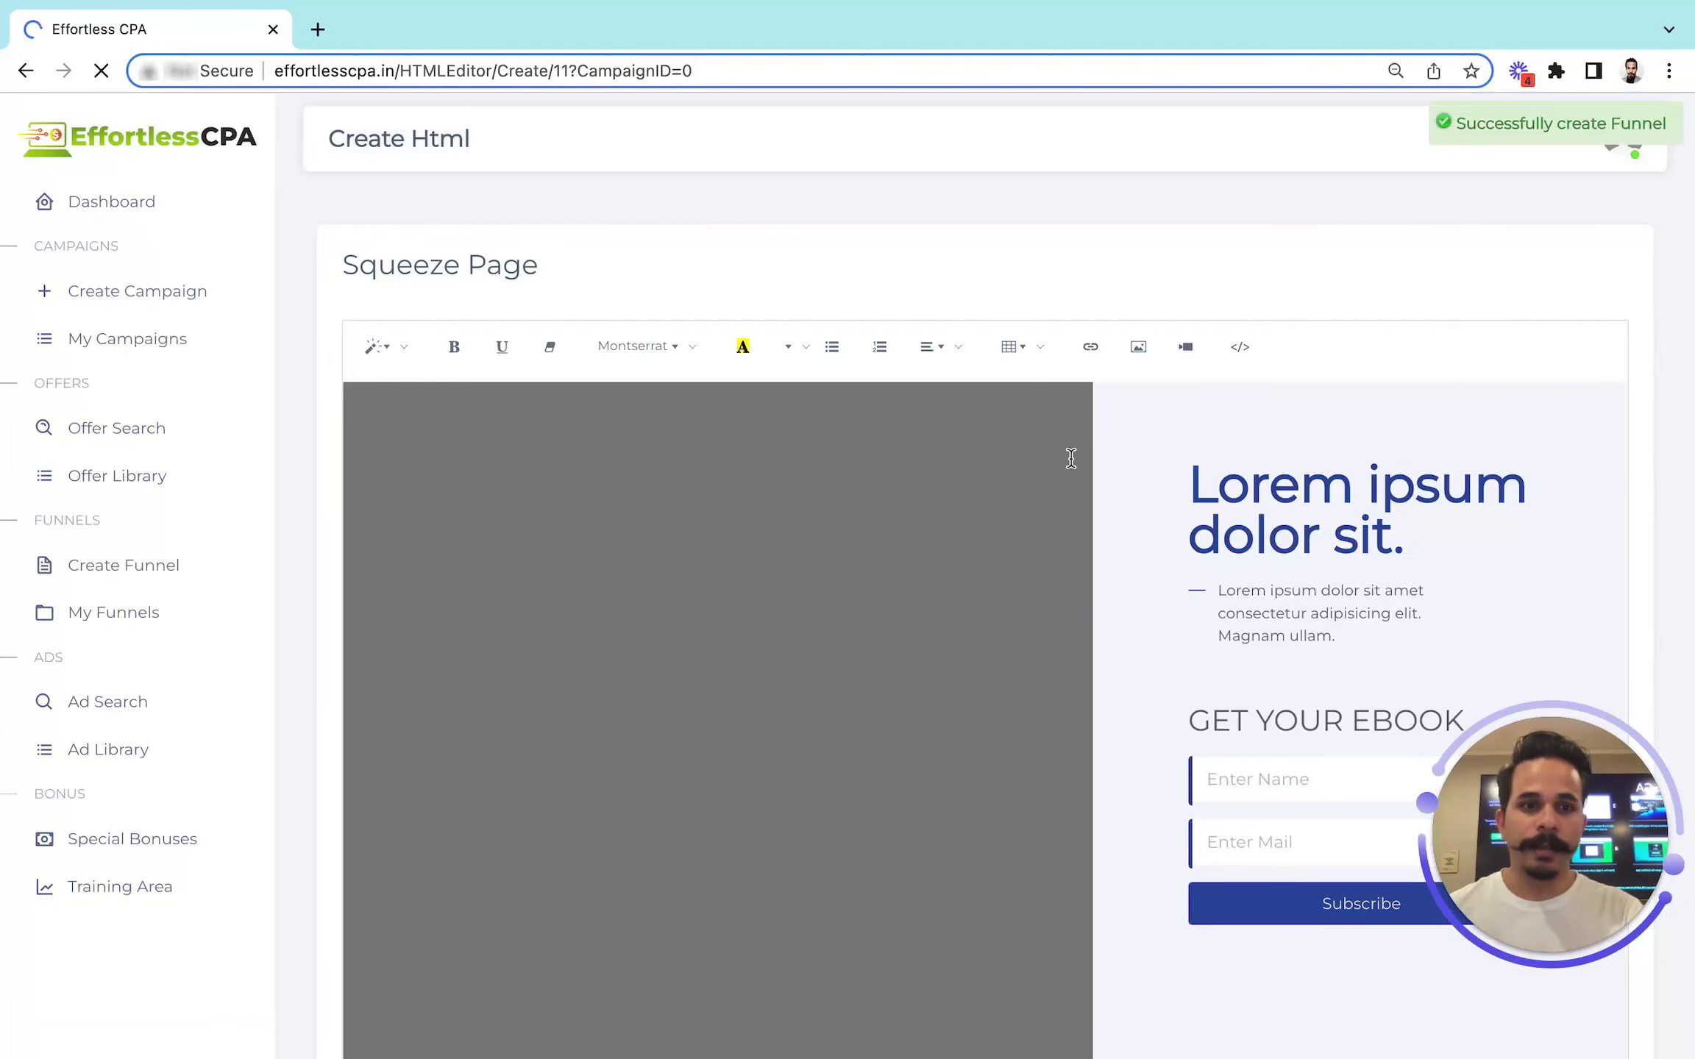
# Replace the placeholder headline with 'Weight loss tricks in 7 days?' and check the Get Your Ebook form
pyautogui.doubleClick(1309, 494)
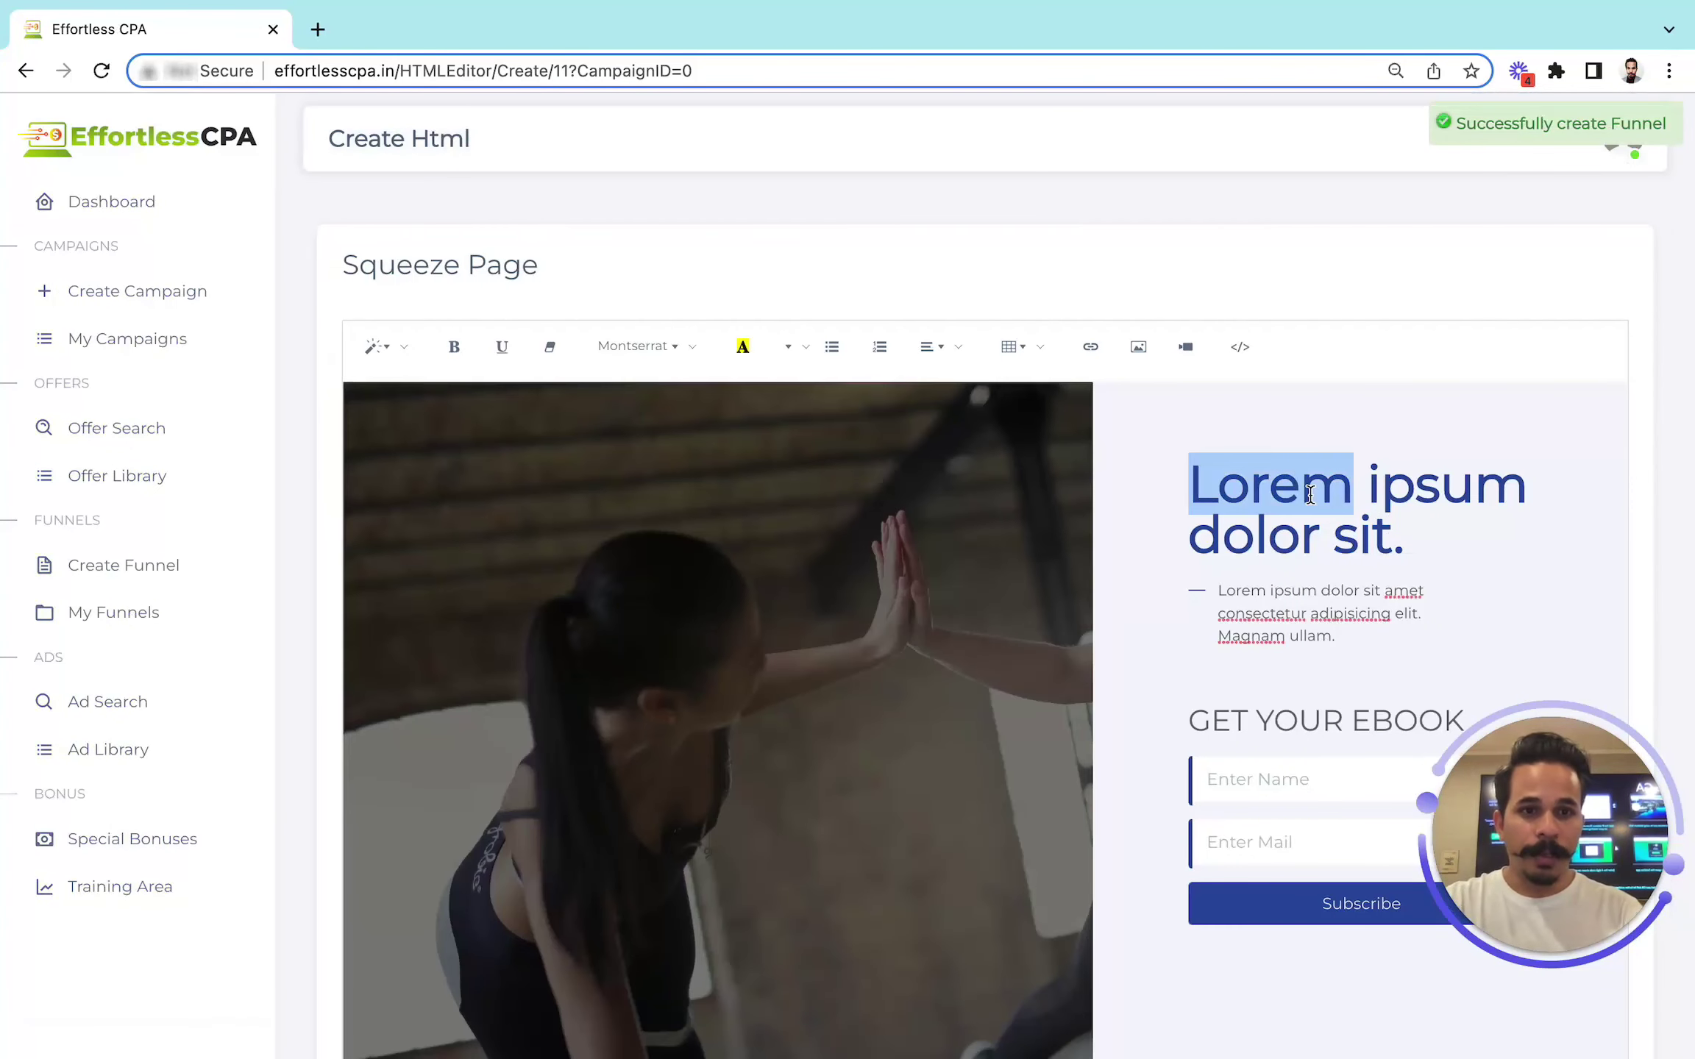
pyautogui.write('weight ')
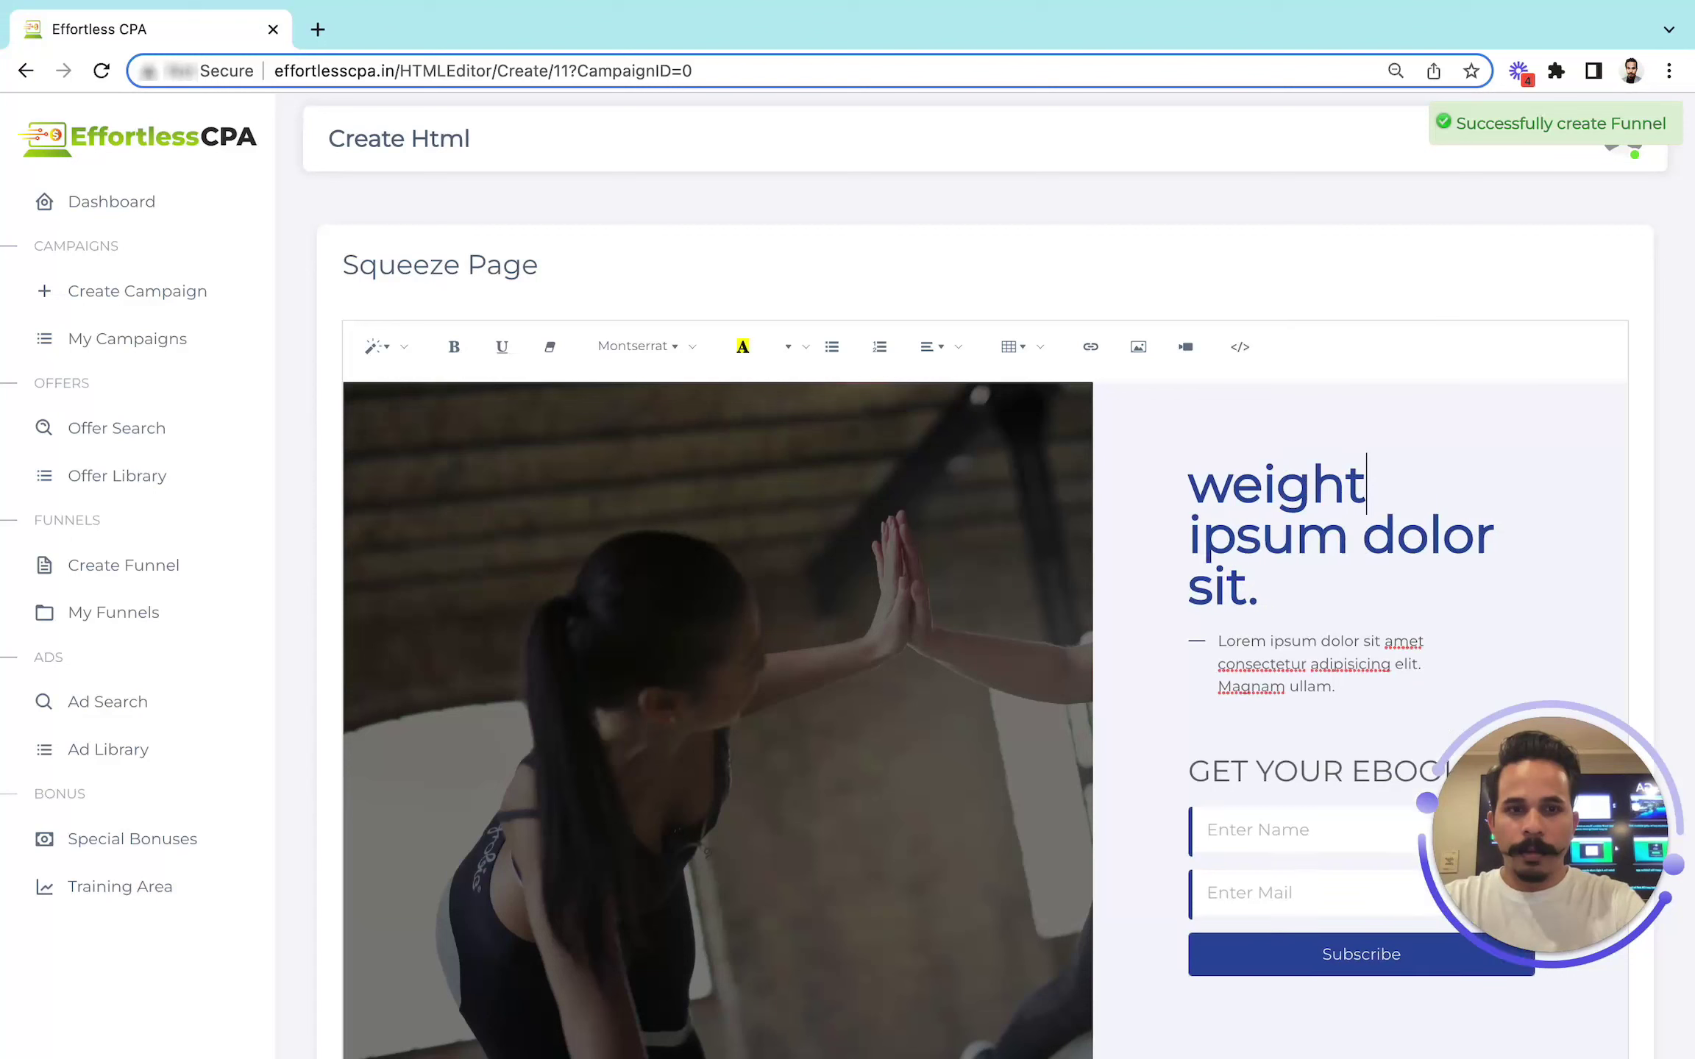
pyautogui.write('loss tri')
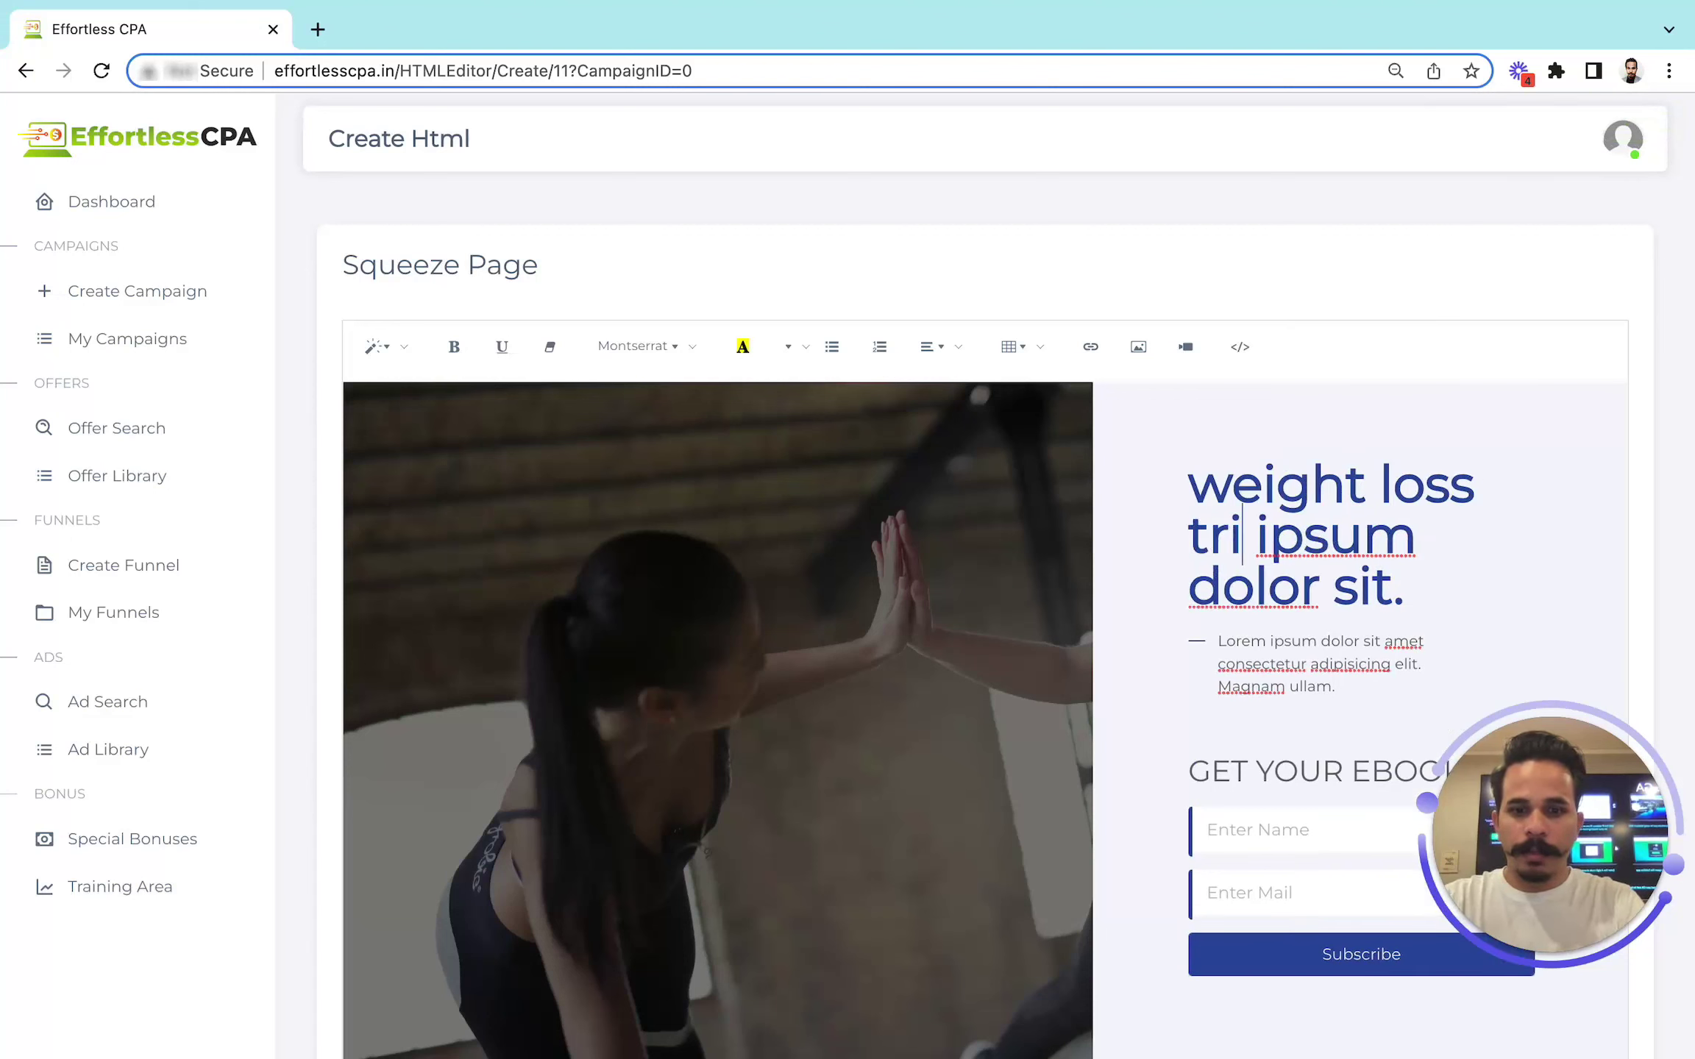
pyautogui.write('cks in ')
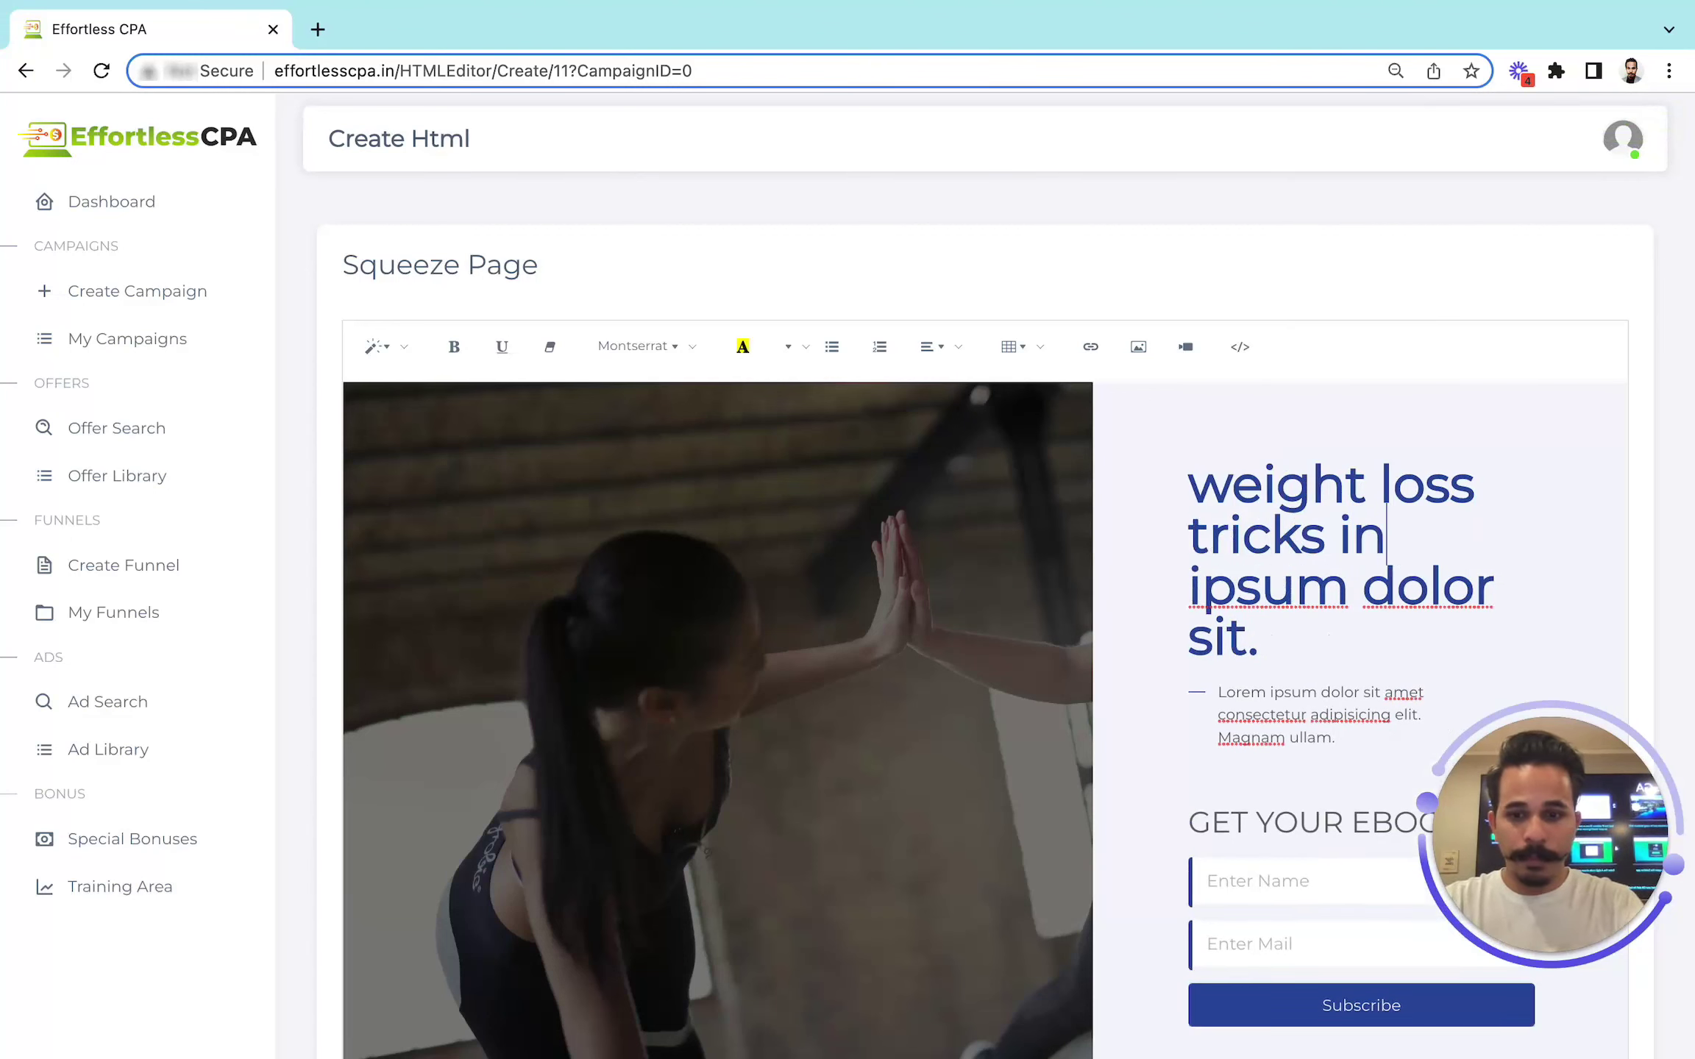
pyautogui.write('7 ipsum d')
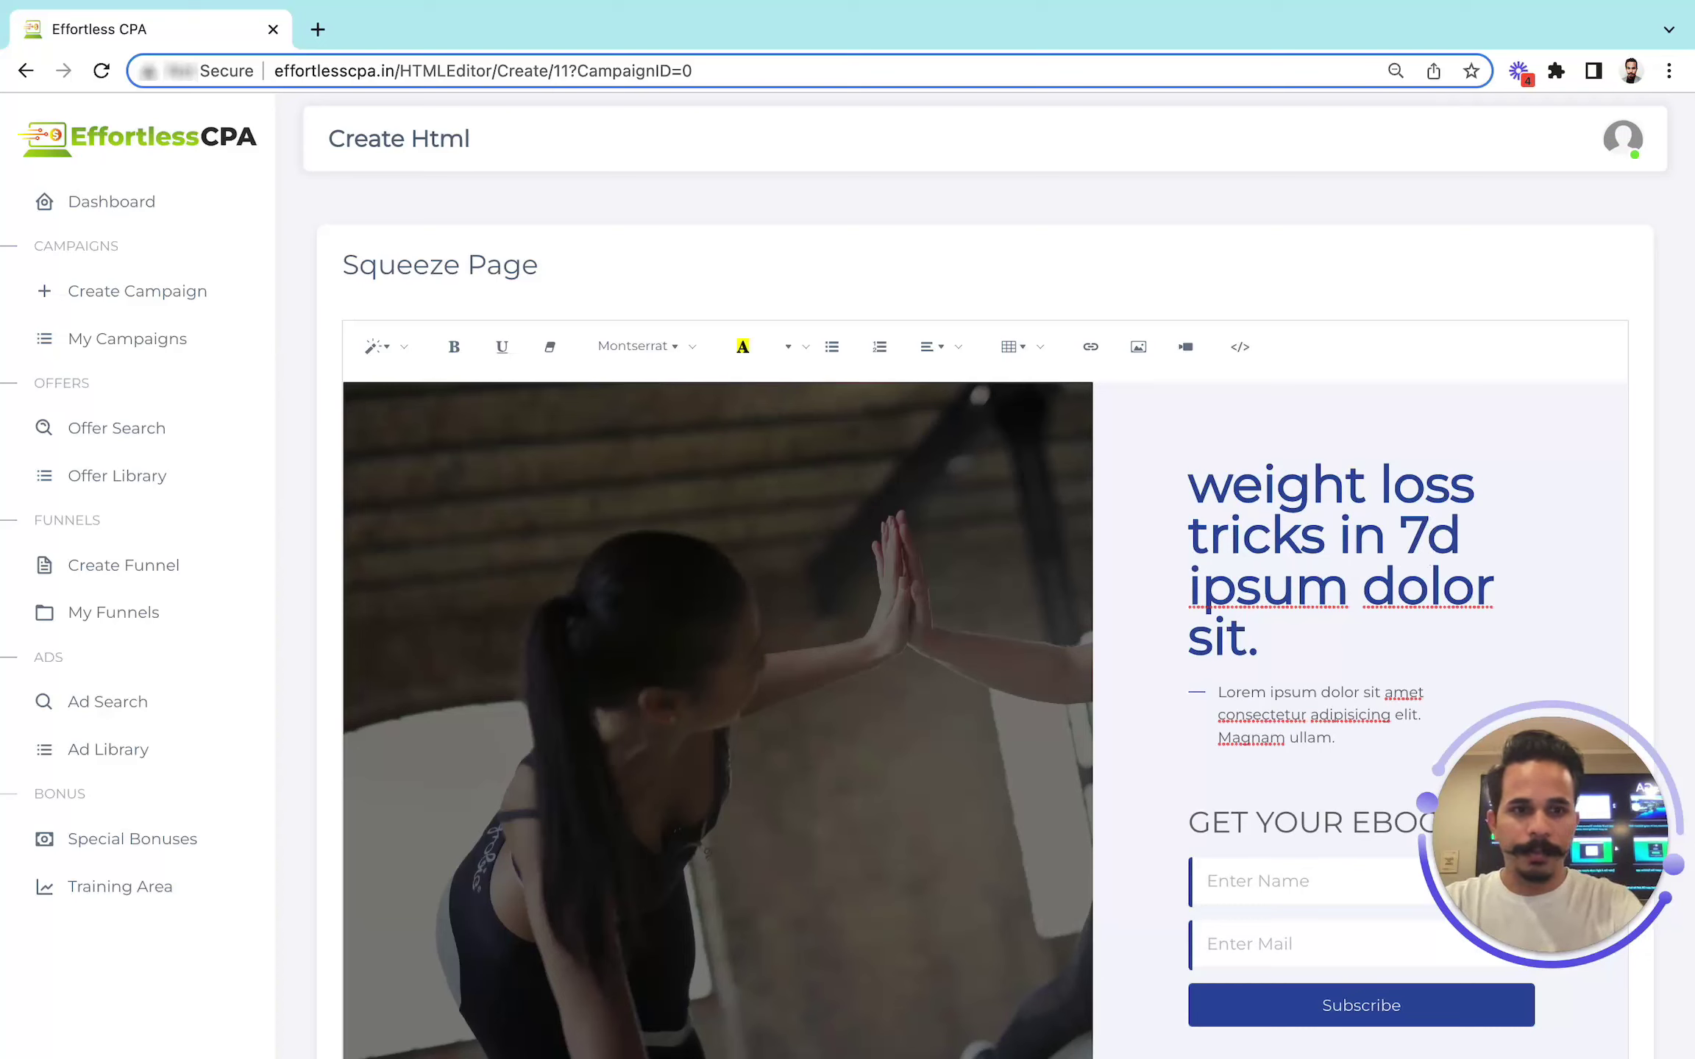
pyautogui.press('BackSpace')
pyautogui.write('days')
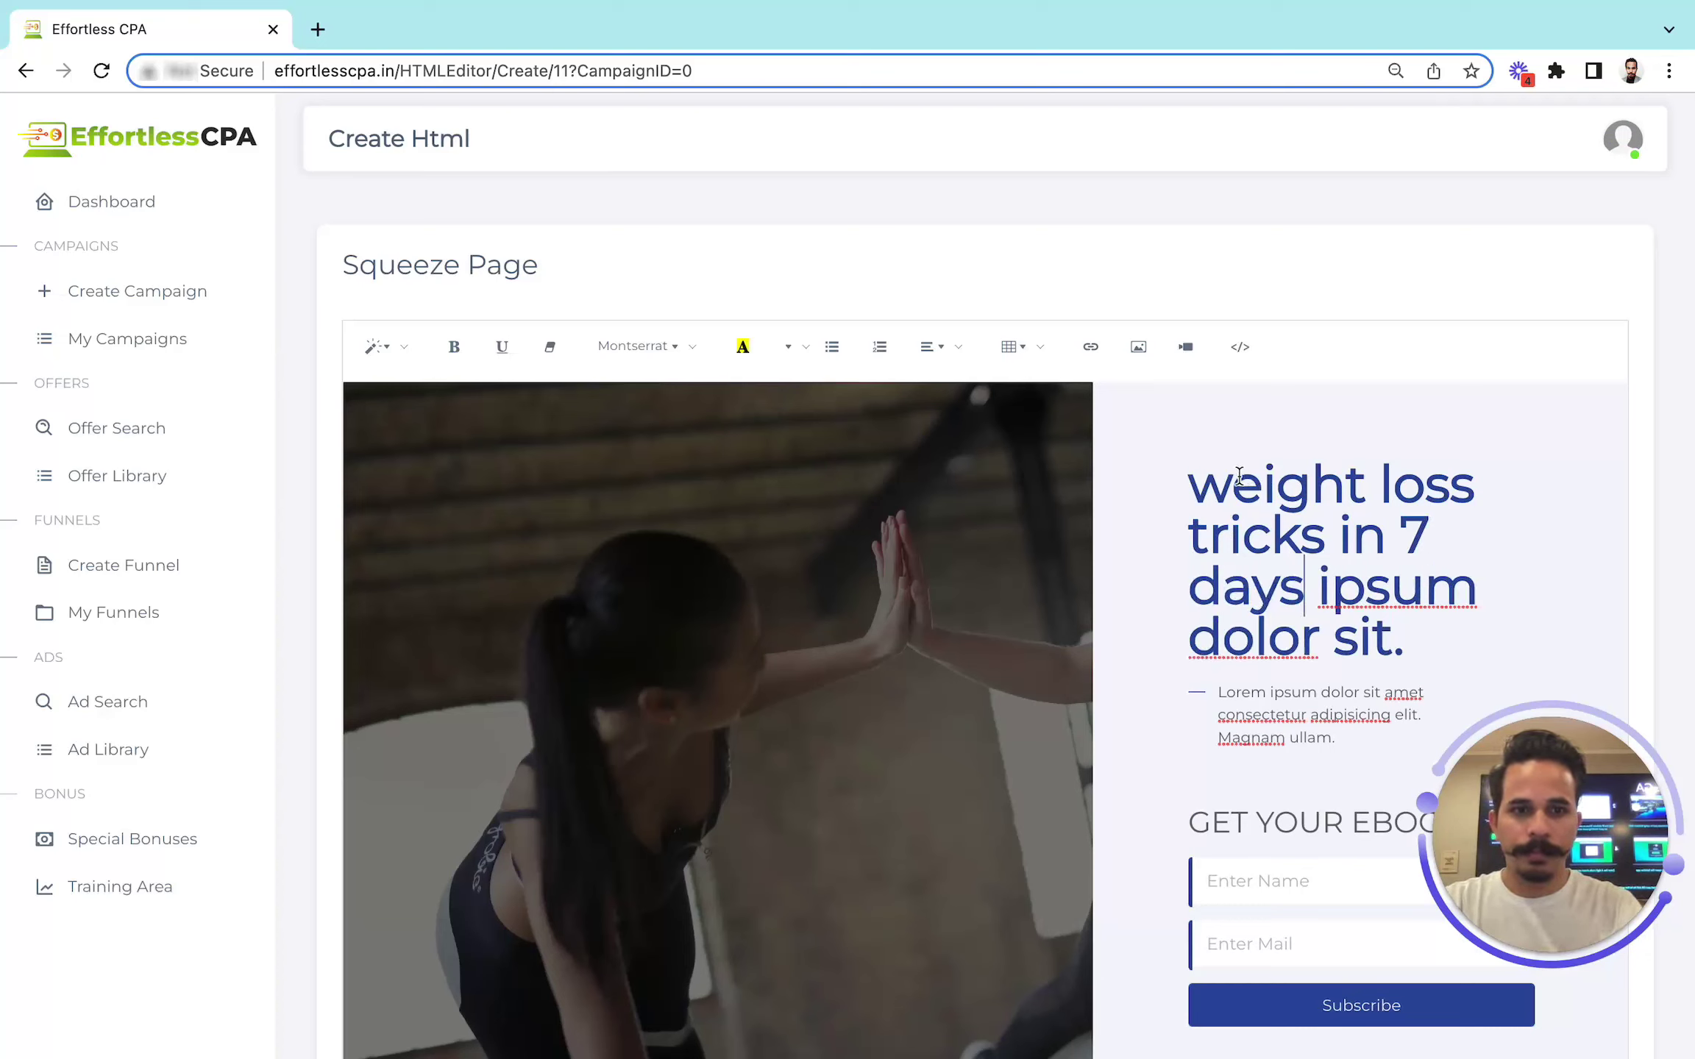
pyautogui.moveTo(1231, 482); pyautogui.dragTo(1193, 478)
pyautogui.write('W')
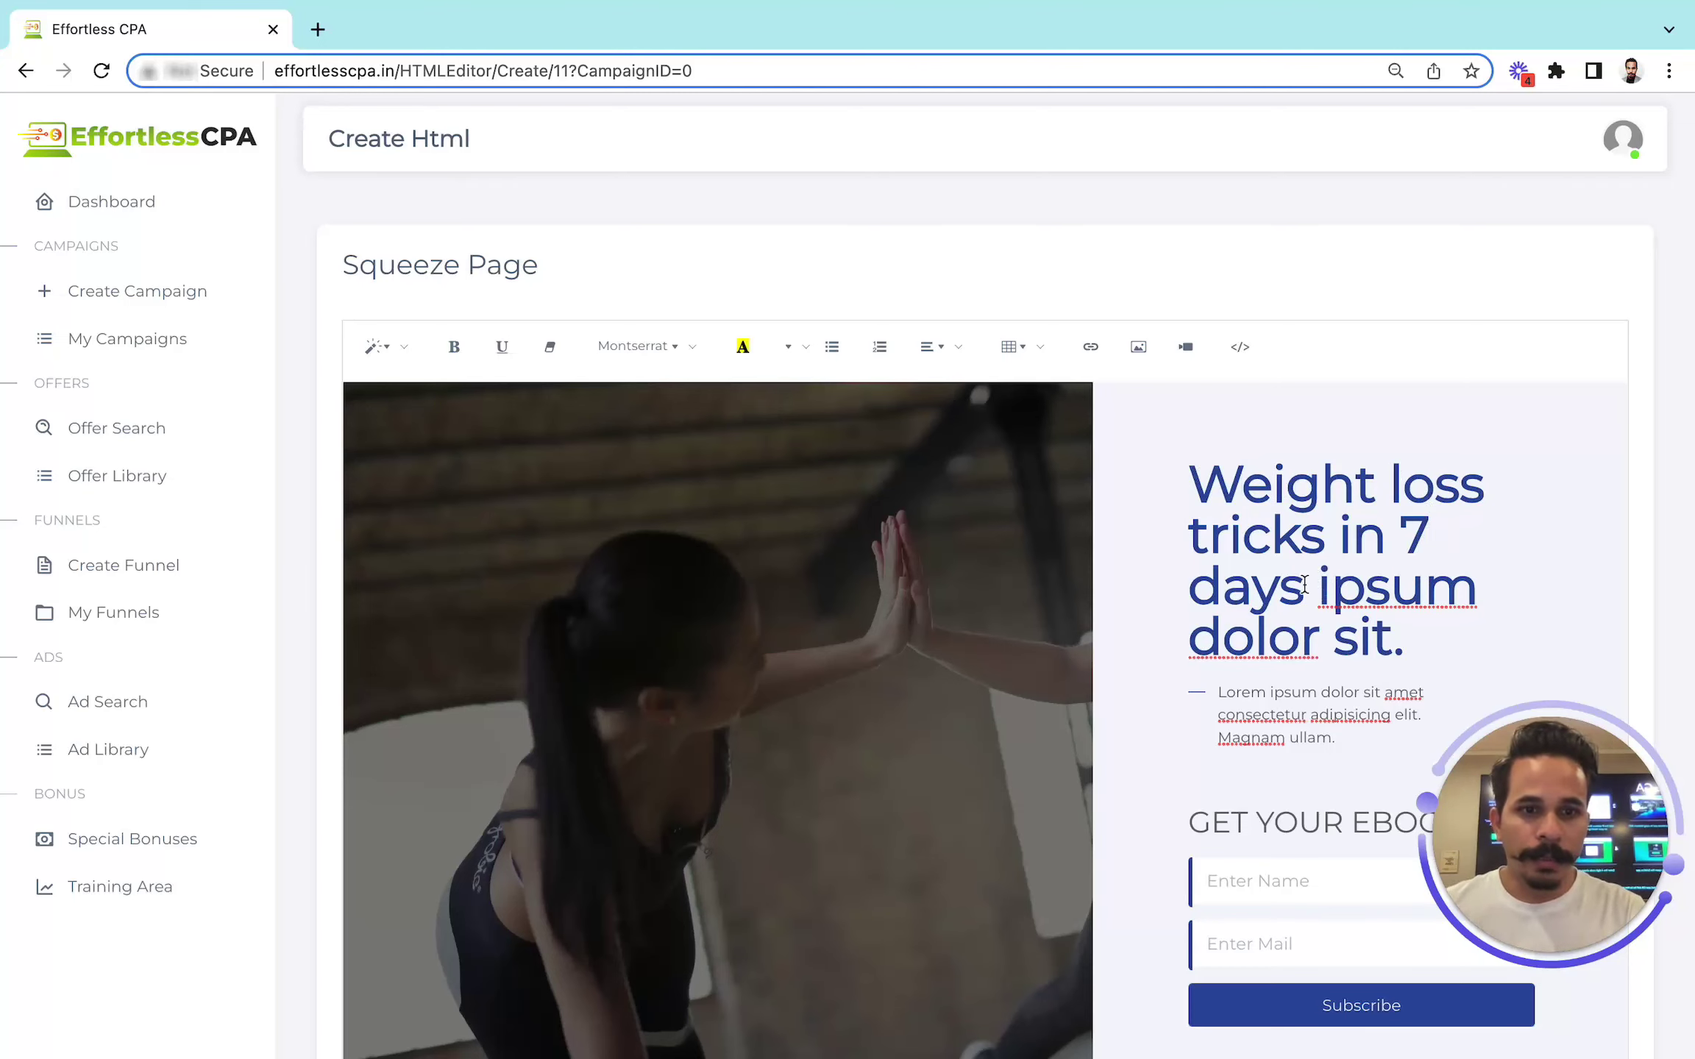
pyautogui.moveTo(1306, 588); pyautogui.dragTo(1387, 627)
pyautogui.write('?')
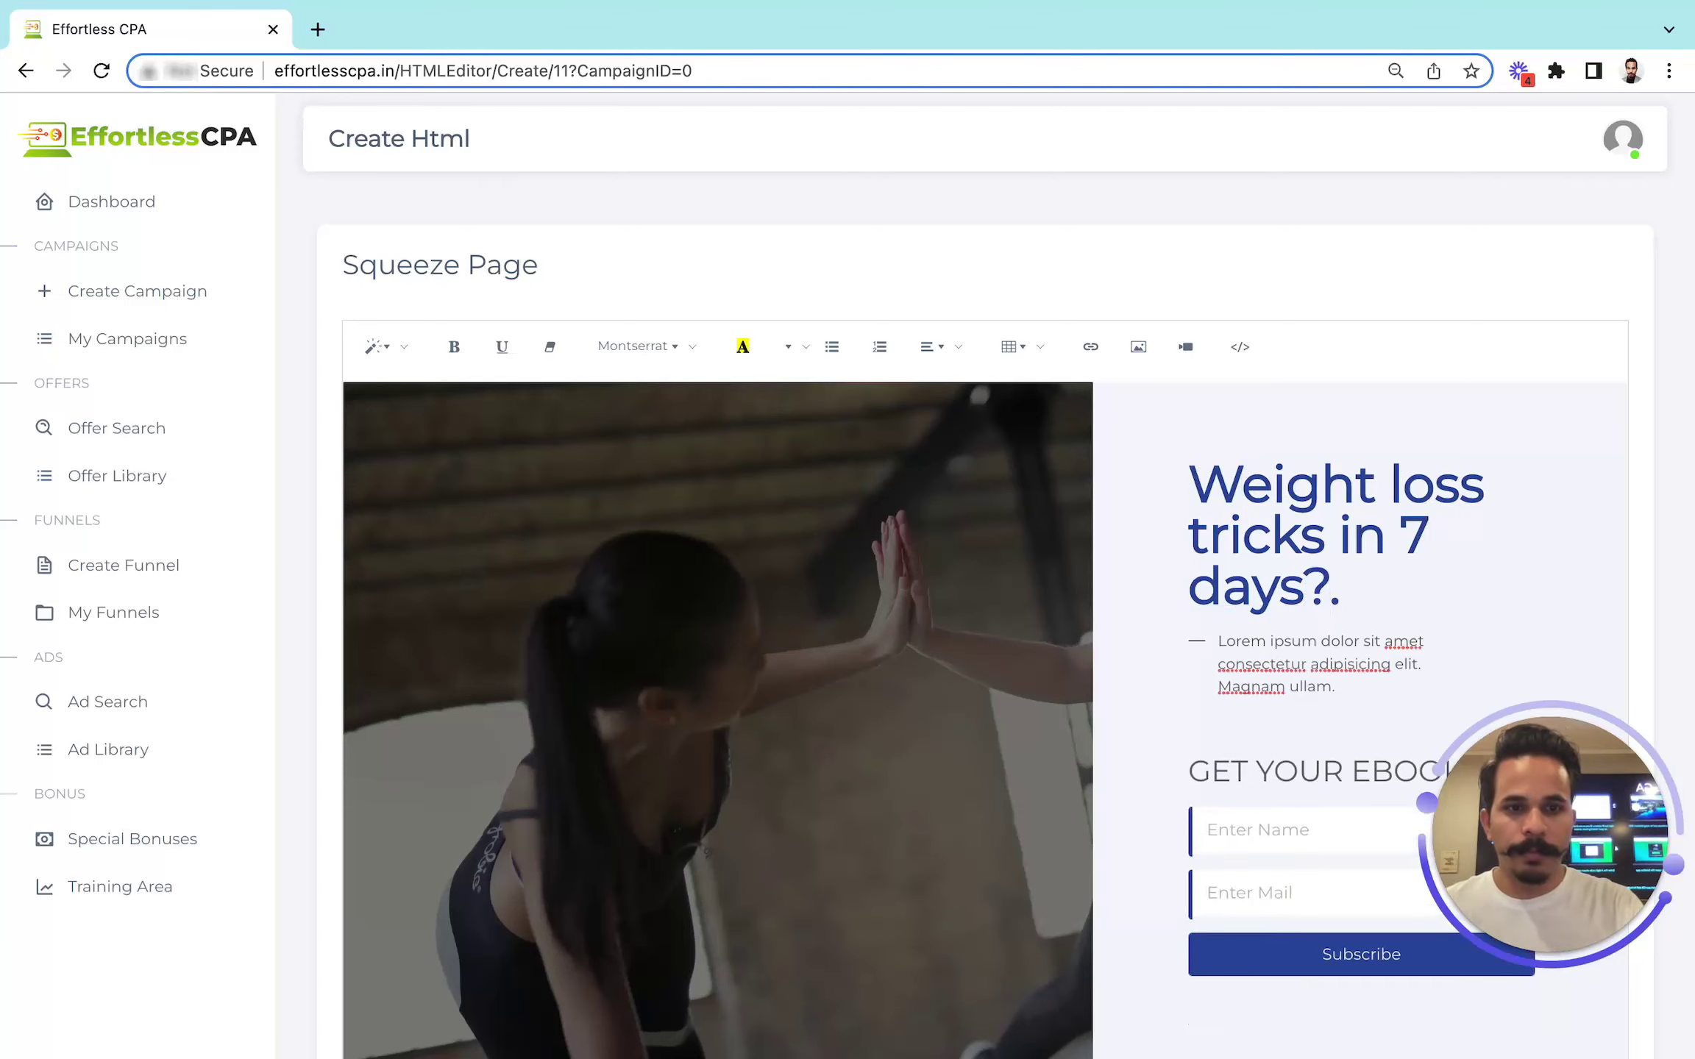
pyautogui.scroll(-5, 1386, 626)
pyautogui.scroll(-1, 1398, 589)
pyautogui.scroll(3, 1398, 588)
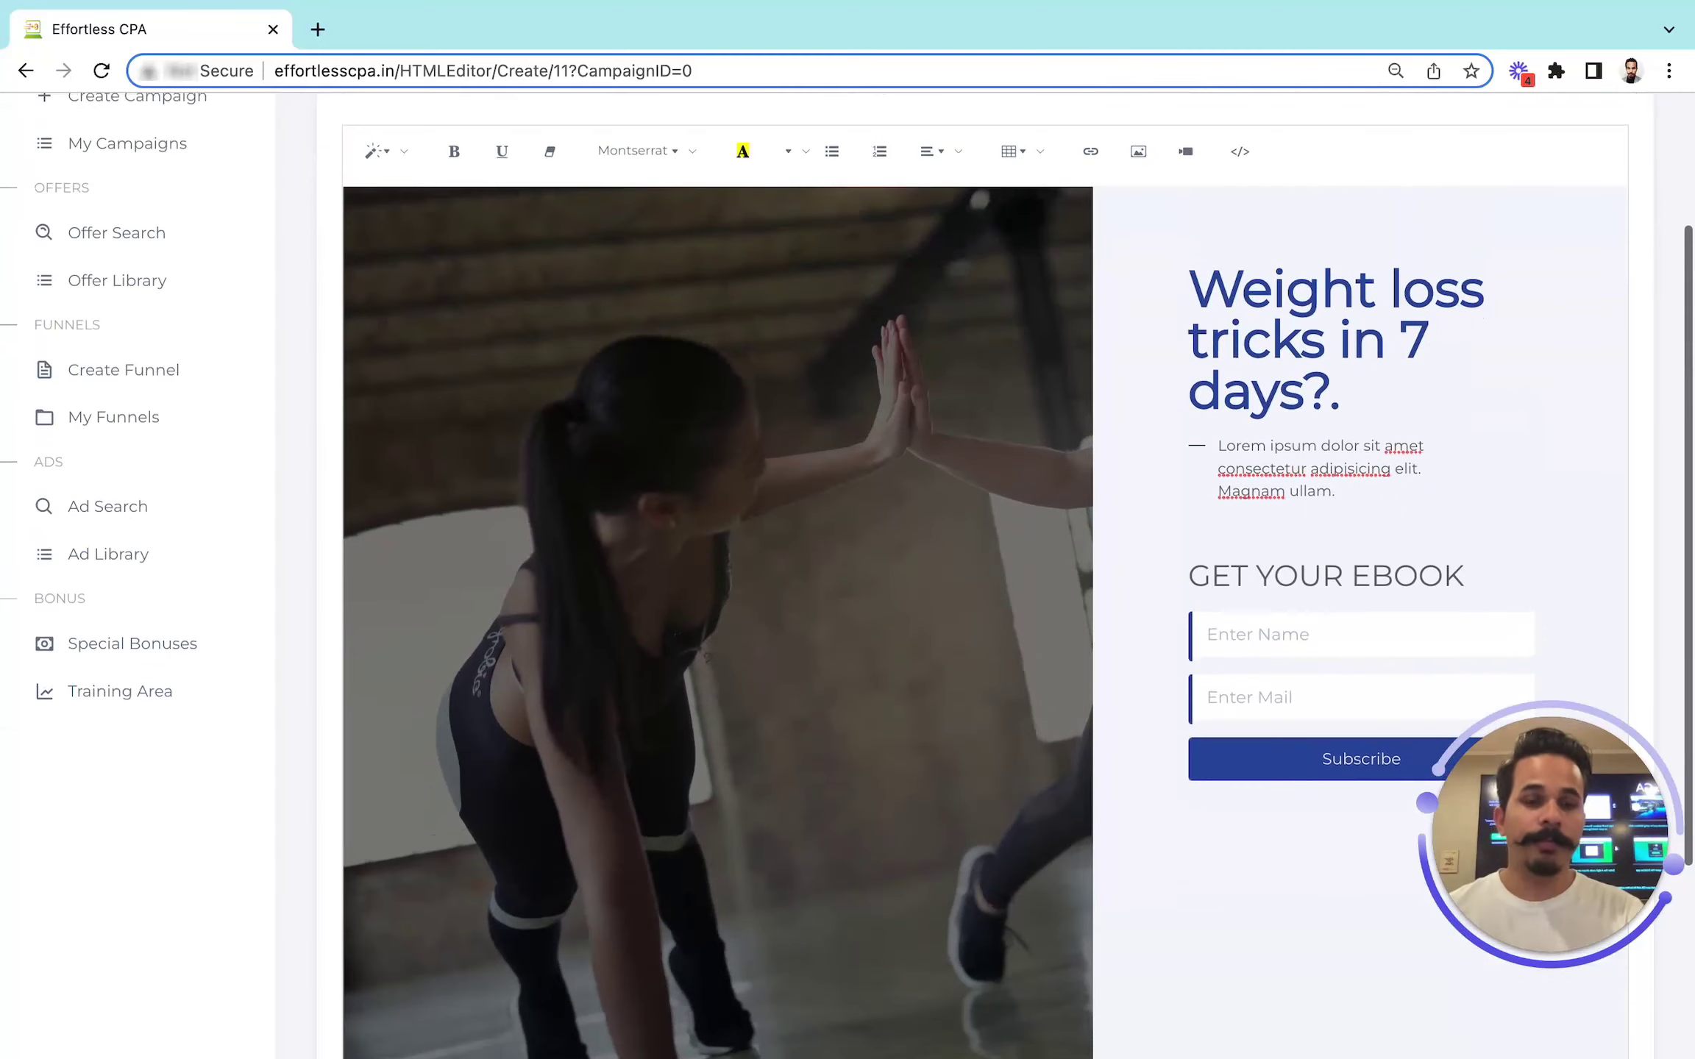
pyautogui.scroll(-4, 1490, 503)
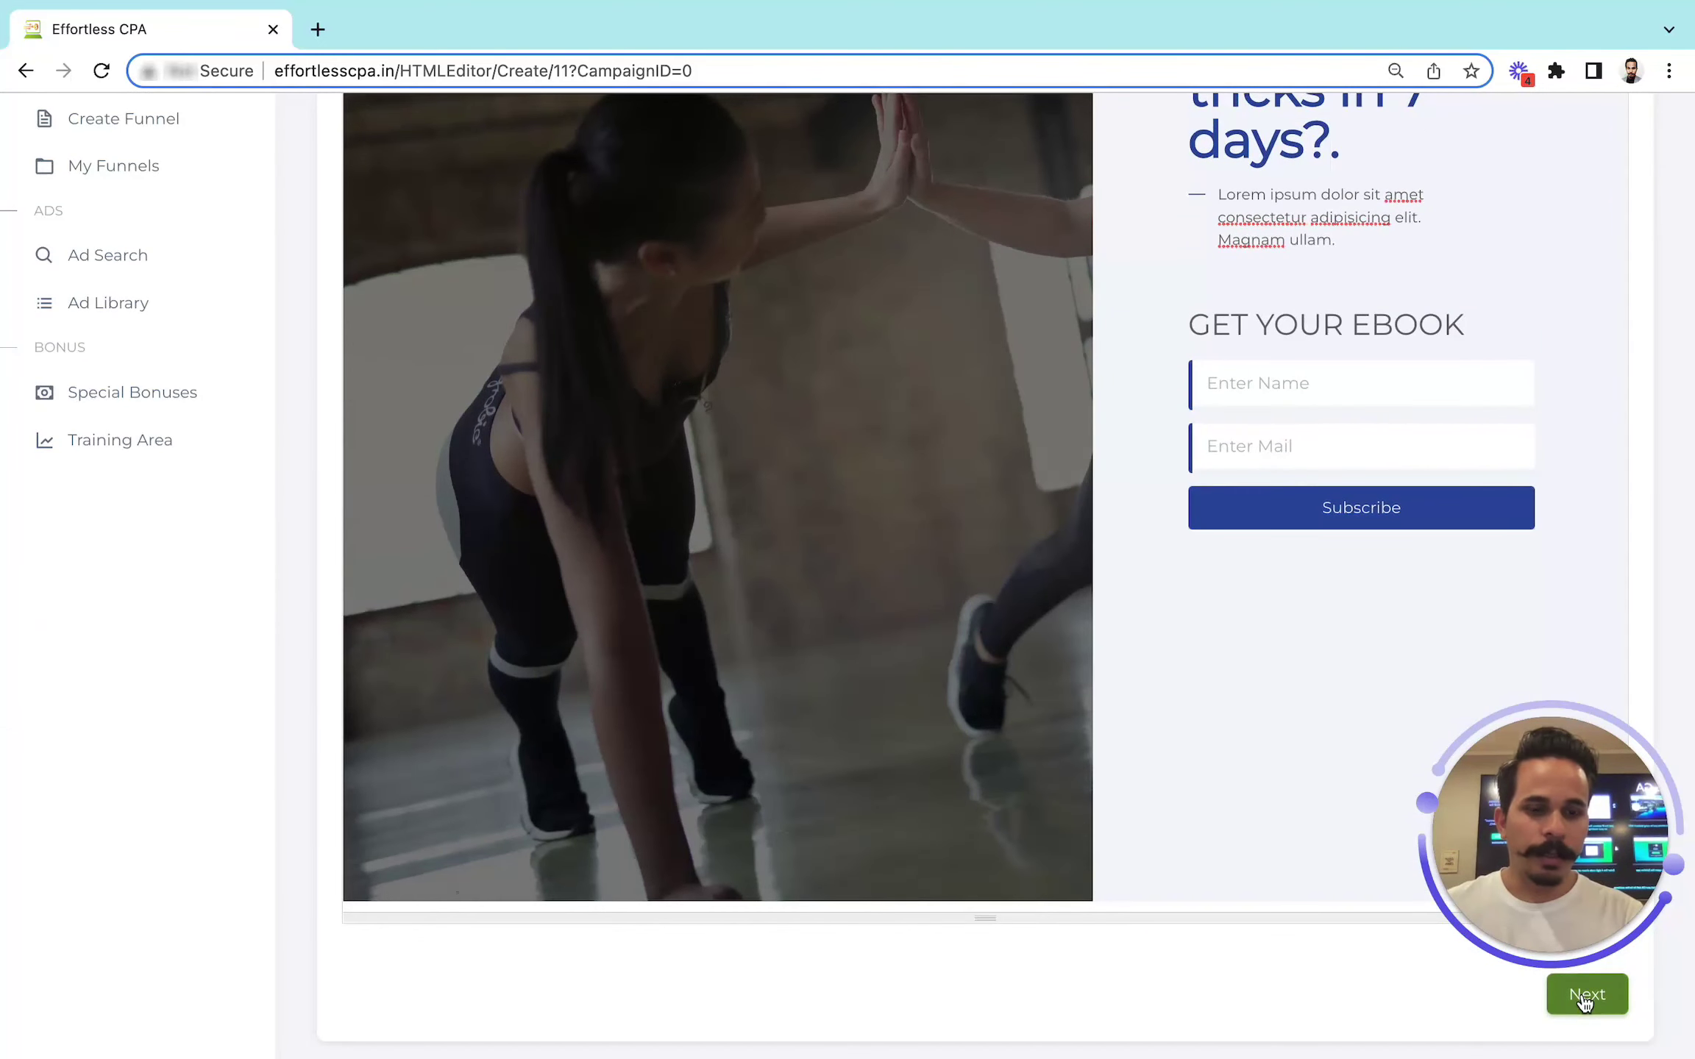
# Review the default Thank You page unchanged and continue to the funnel settings form
pyautogui.click(1584, 1002)
pyautogui.scroll(5, 1183, 598)
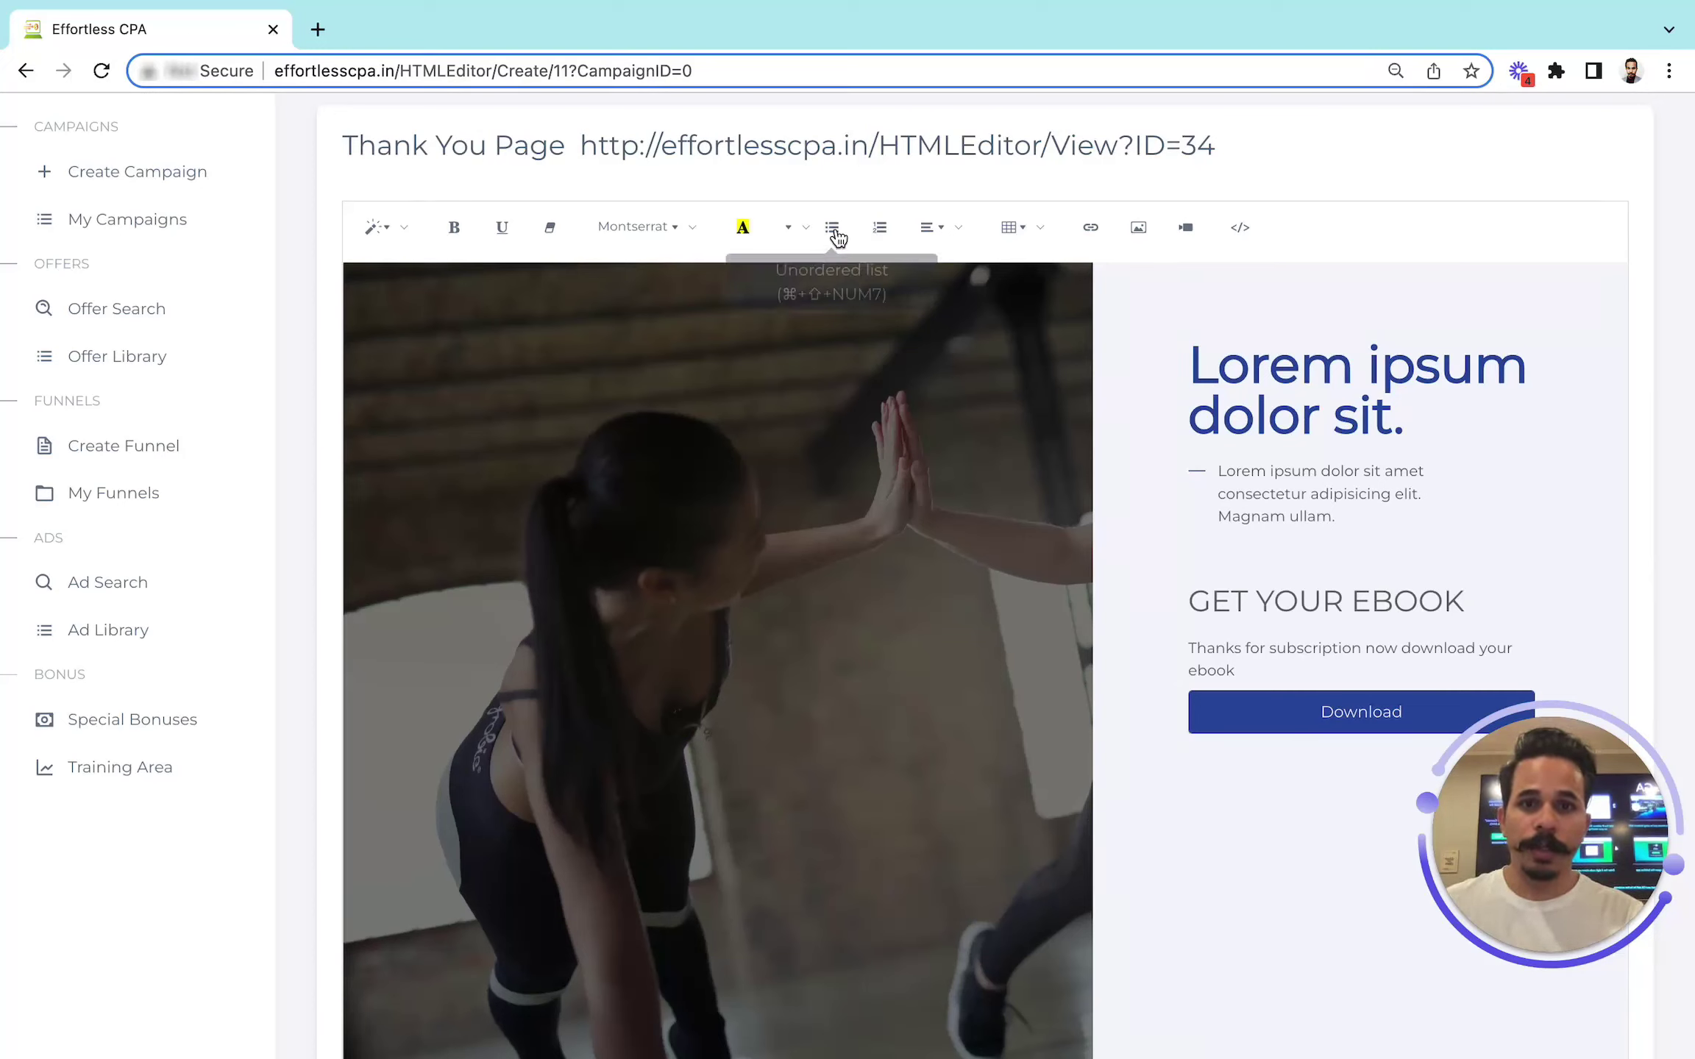
pyautogui.scroll(-3, 1180, 525)
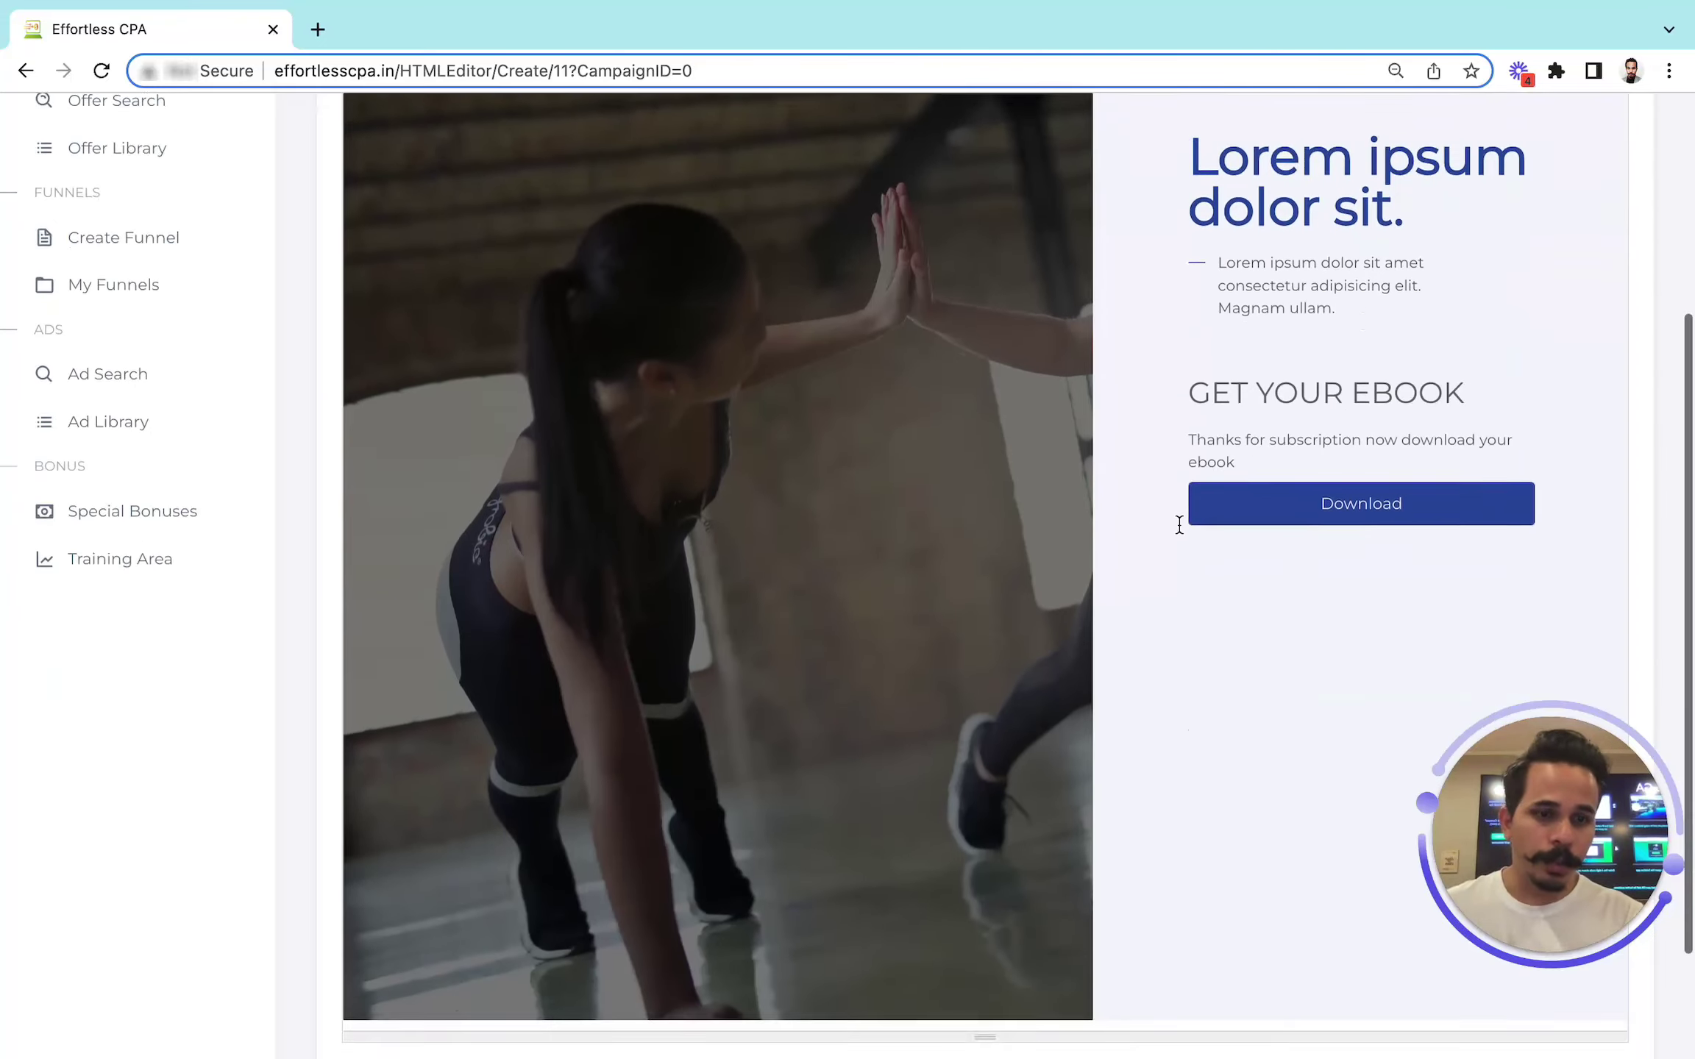
pyautogui.scroll(-2, 1179, 525)
pyautogui.scroll(6, 1179, 524)
pyautogui.scroll(-3, 1179, 524)
pyautogui.scroll(-3, 1179, 525)
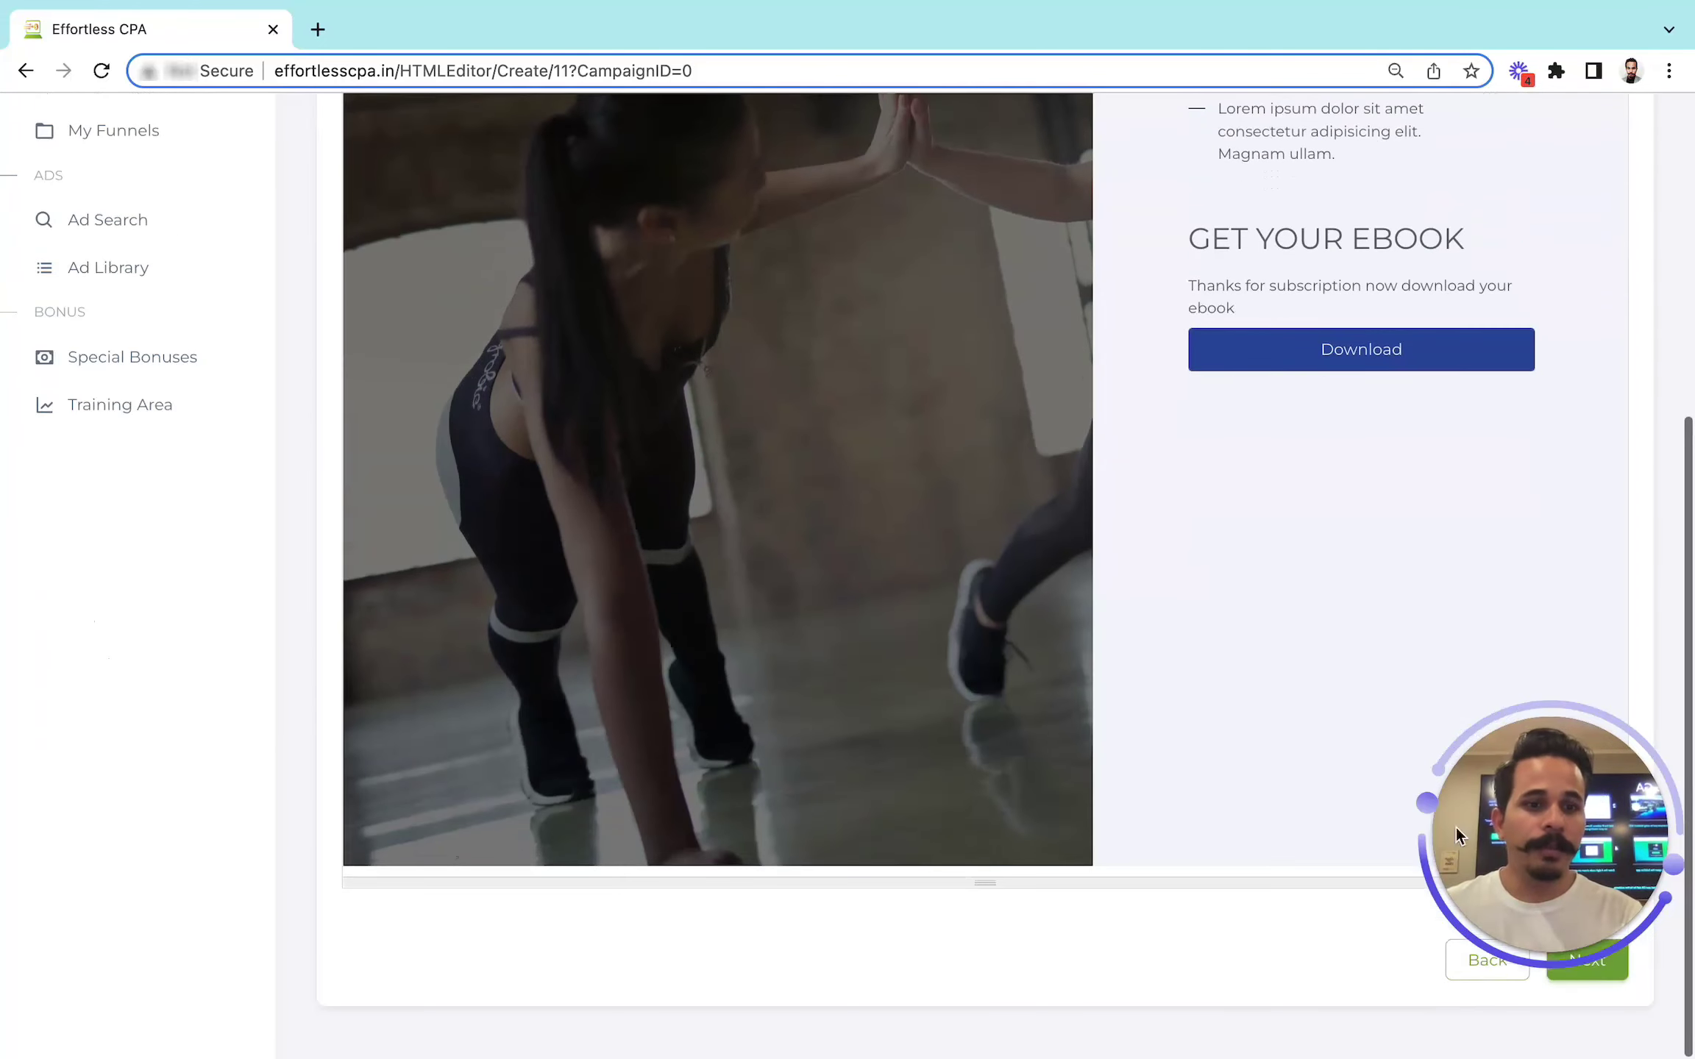
pyautogui.scroll(1, 1578, 990)
pyautogui.click(1581, 993)
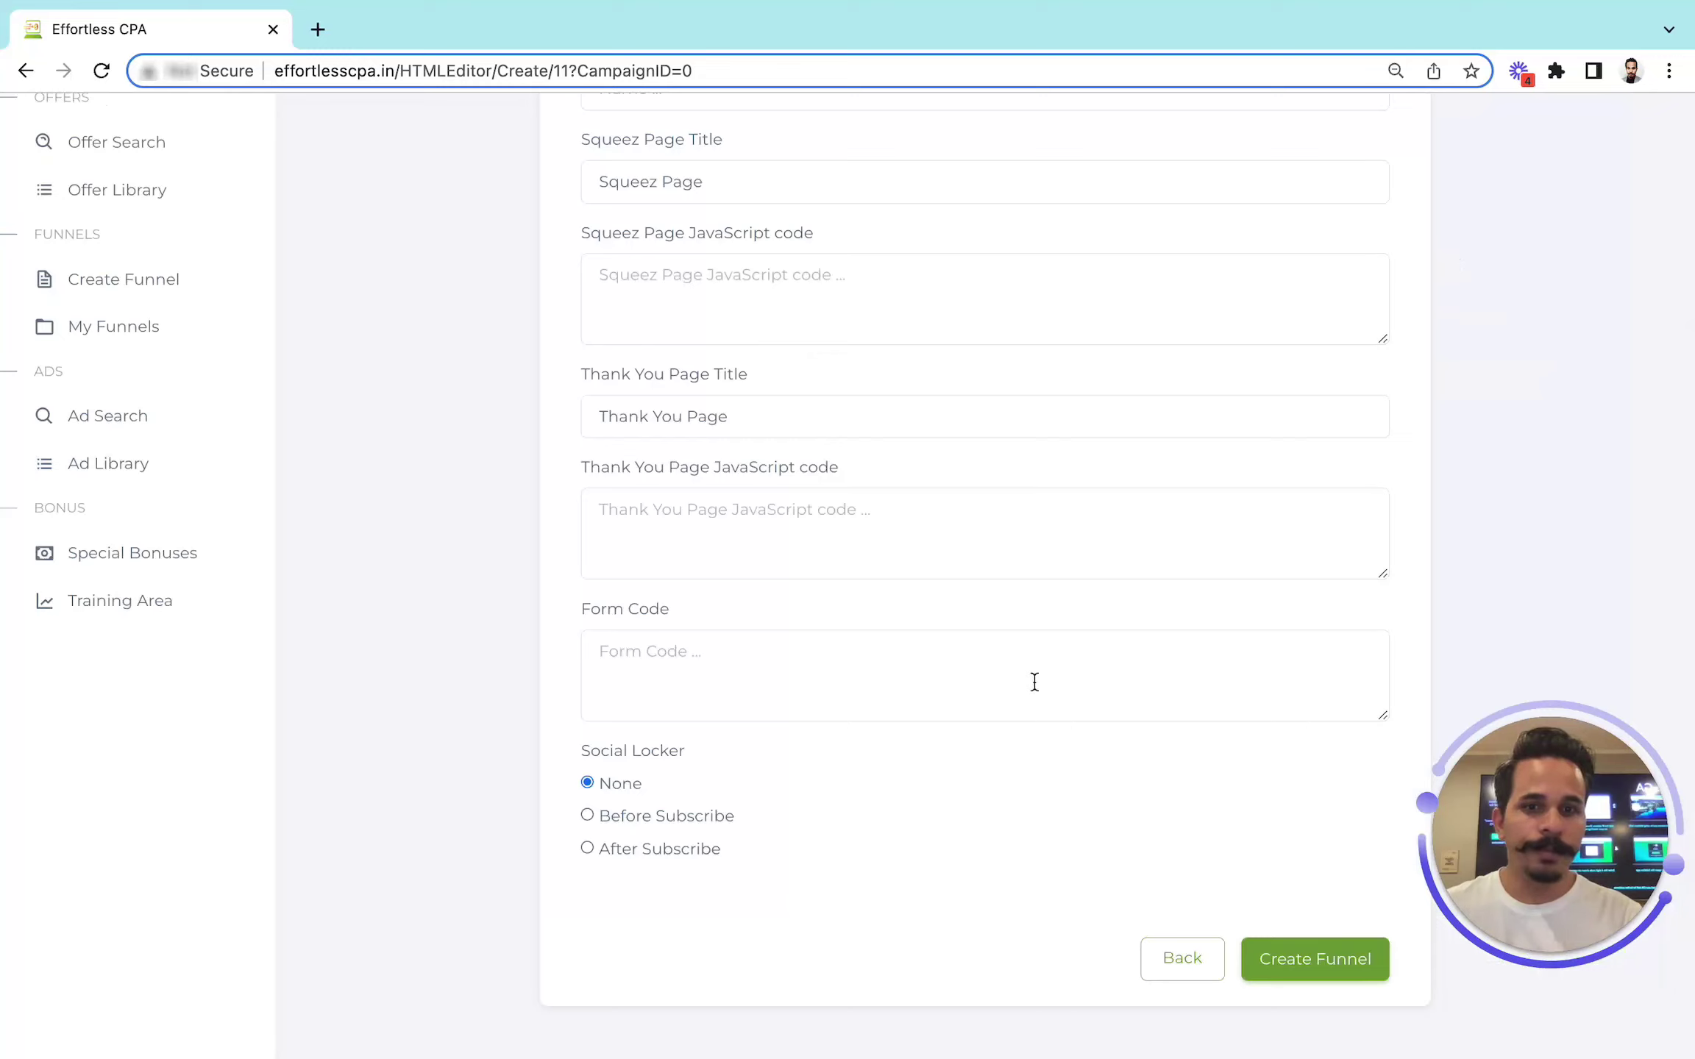
# Create the funnel as 'WL 02', keeping default page titles, form code and Social Locker
pyautogui.scroll(4, 1034, 682)
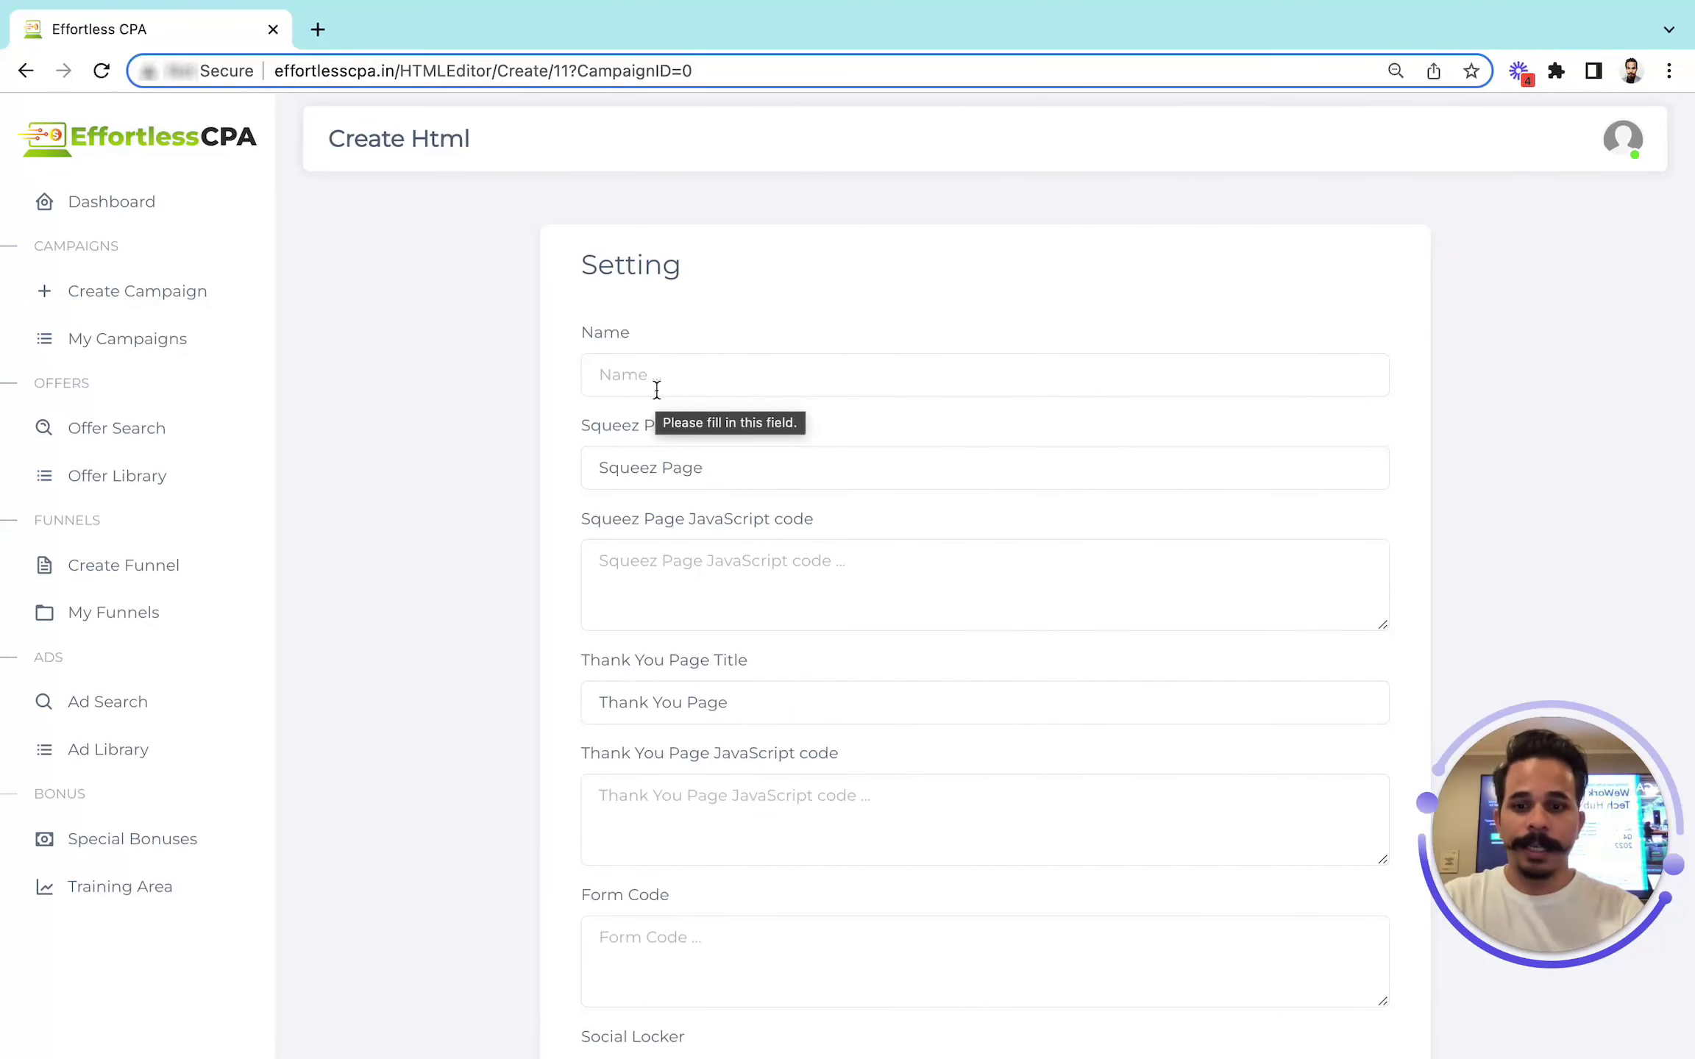
pyautogui.click(657, 389)
pyautogui.write('WL')
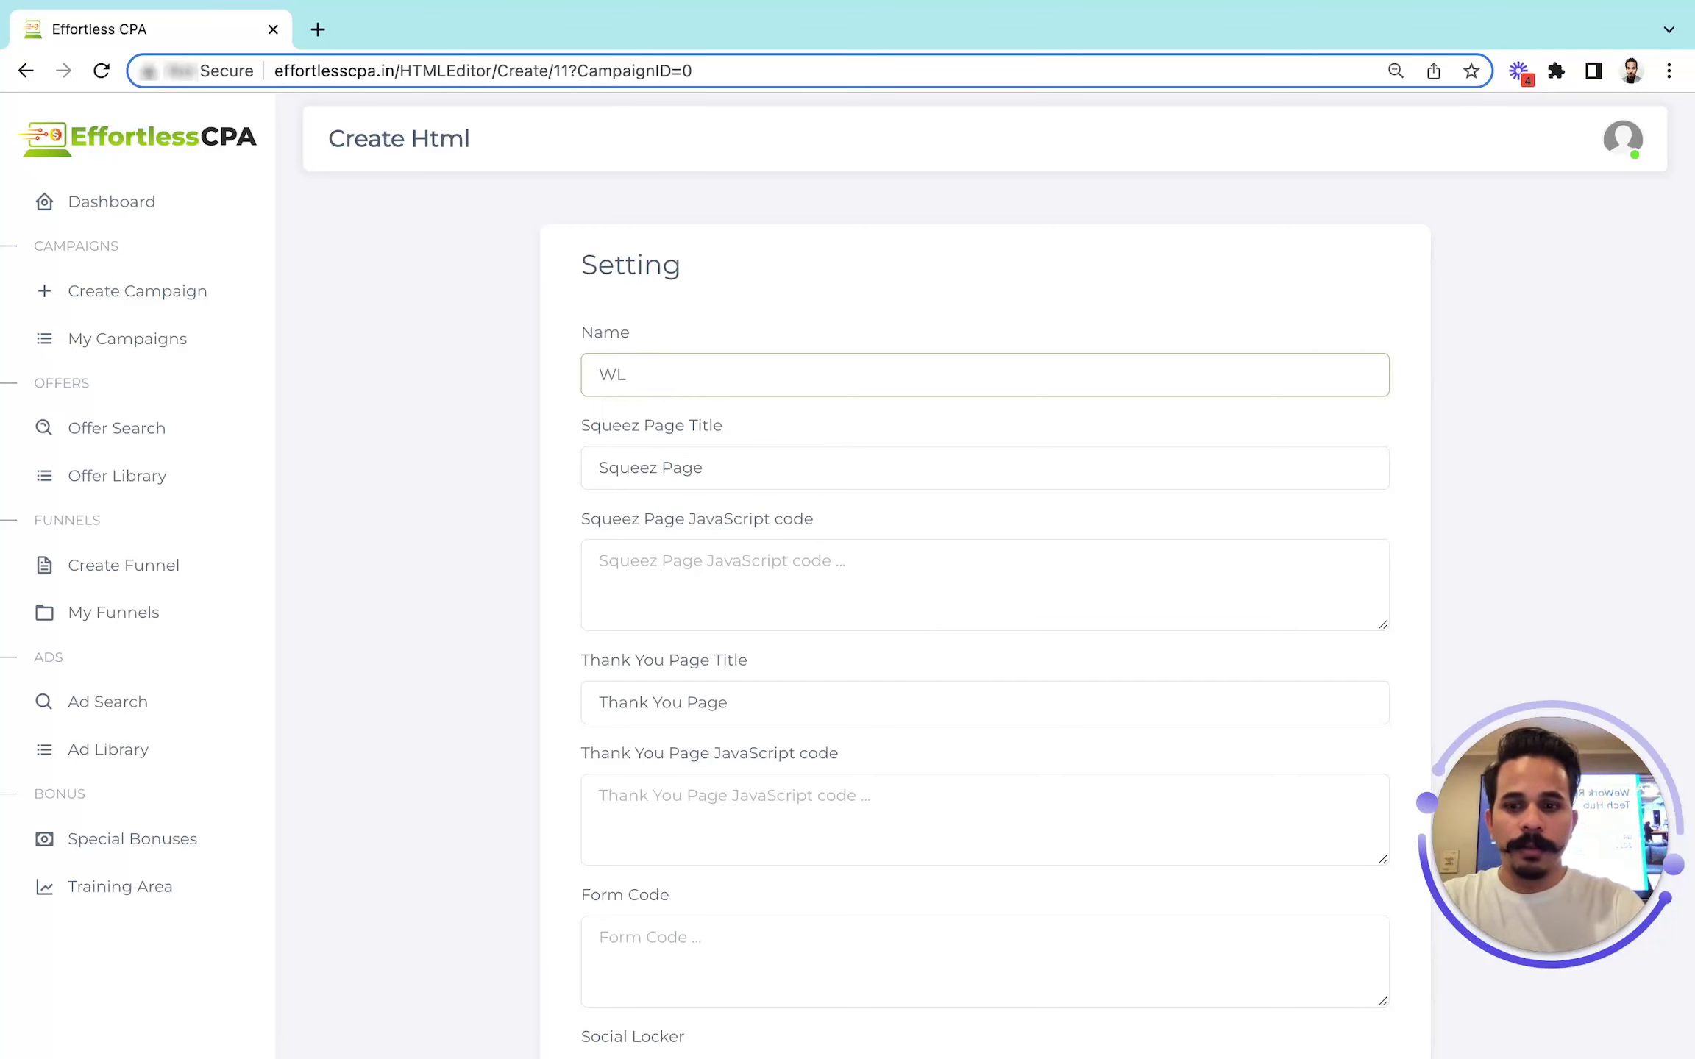
pyautogui.write(' 02')
pyautogui.click(465, 493)
pyautogui.scroll(-2, 464, 493)
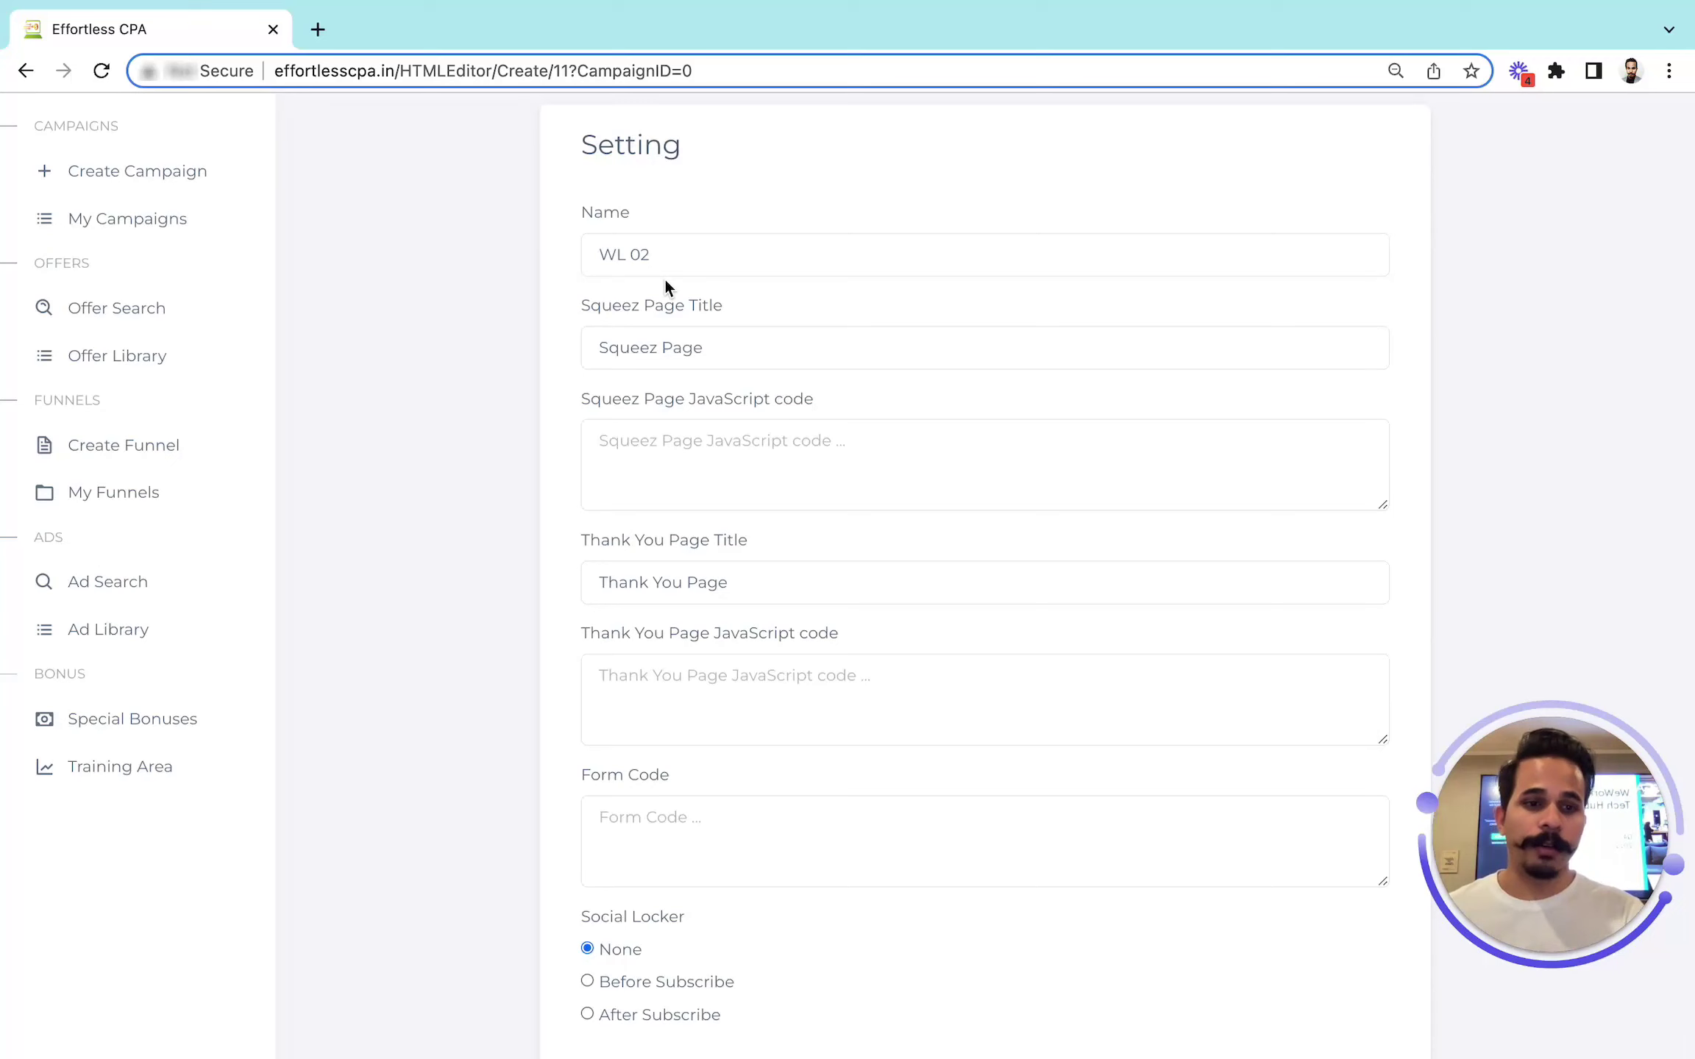
pyautogui.scroll(-3, 503, 567)
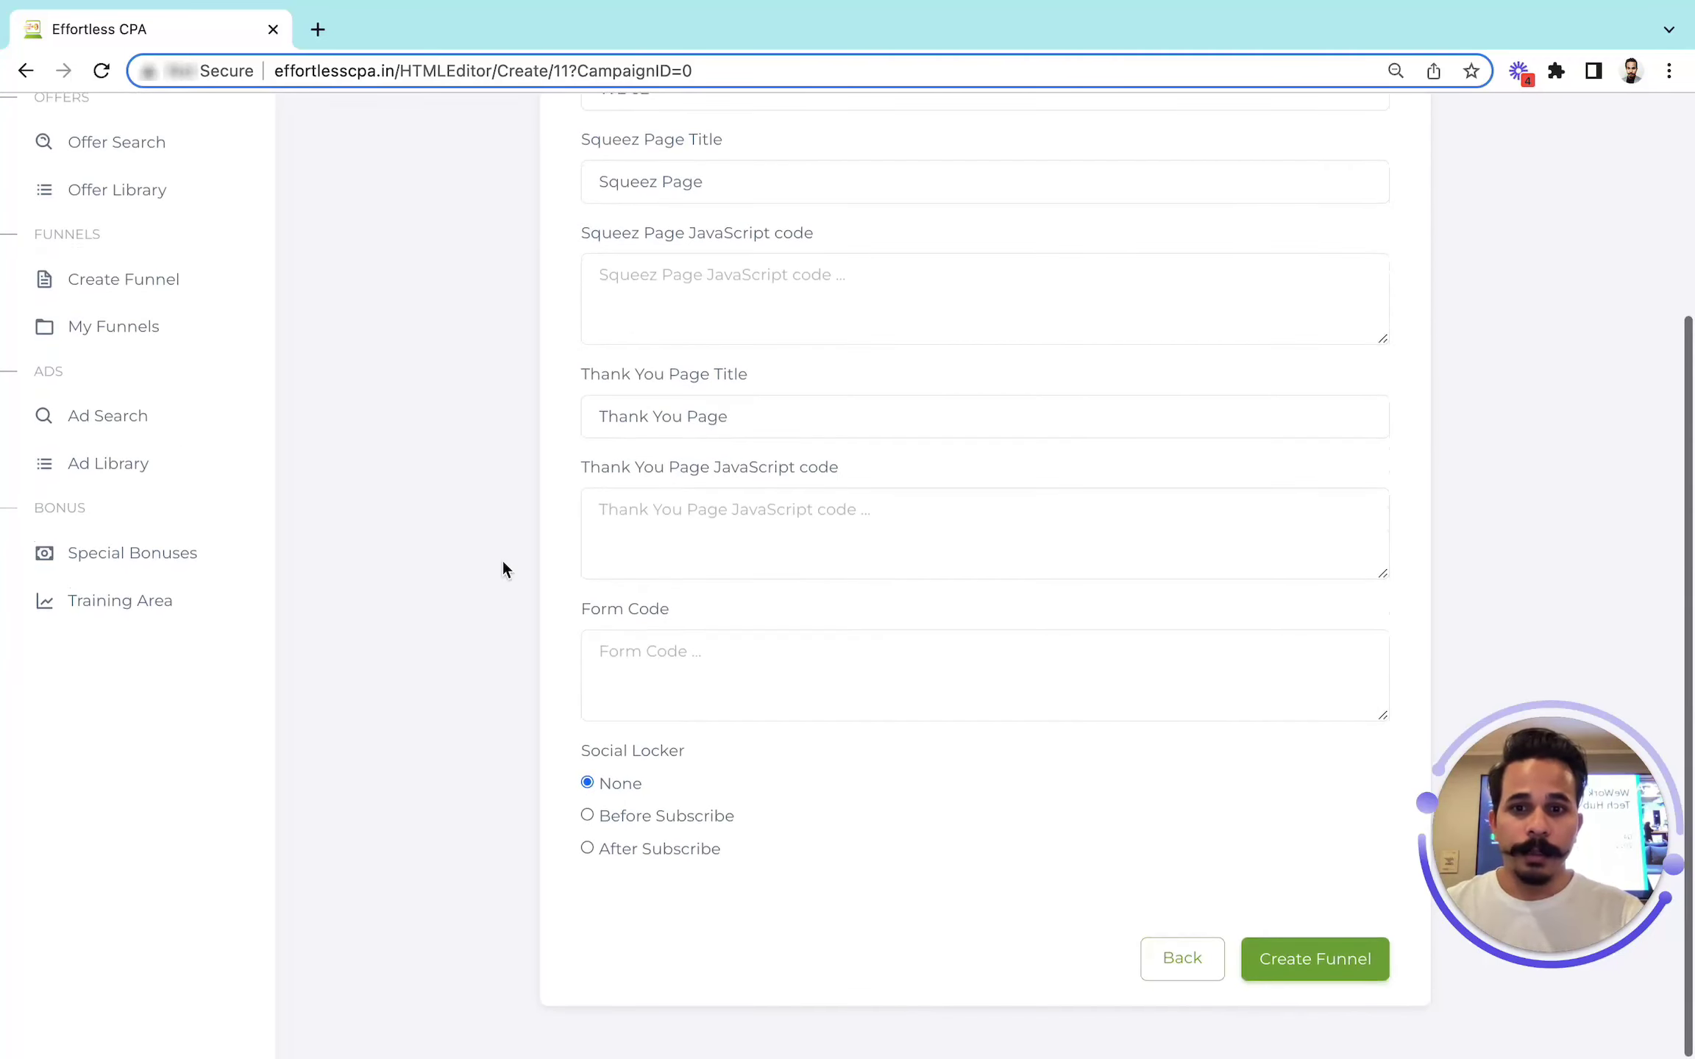
pyautogui.click(686, 652)
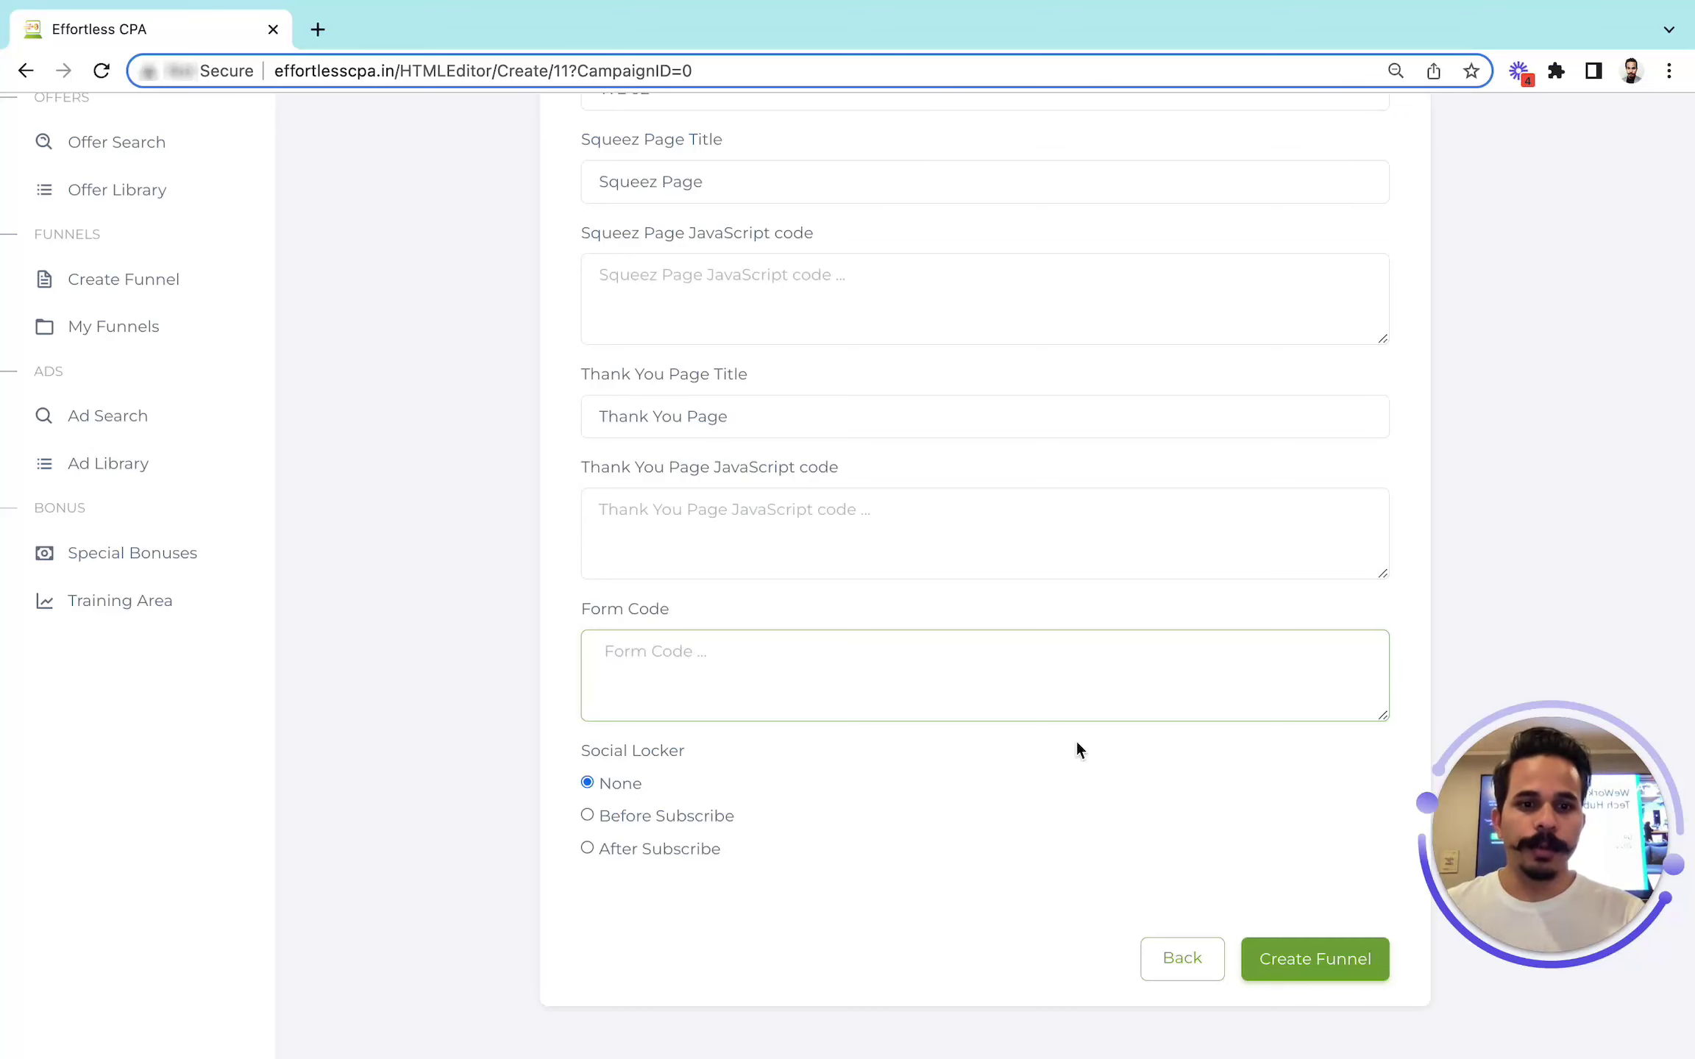
pyautogui.click(1292, 960)
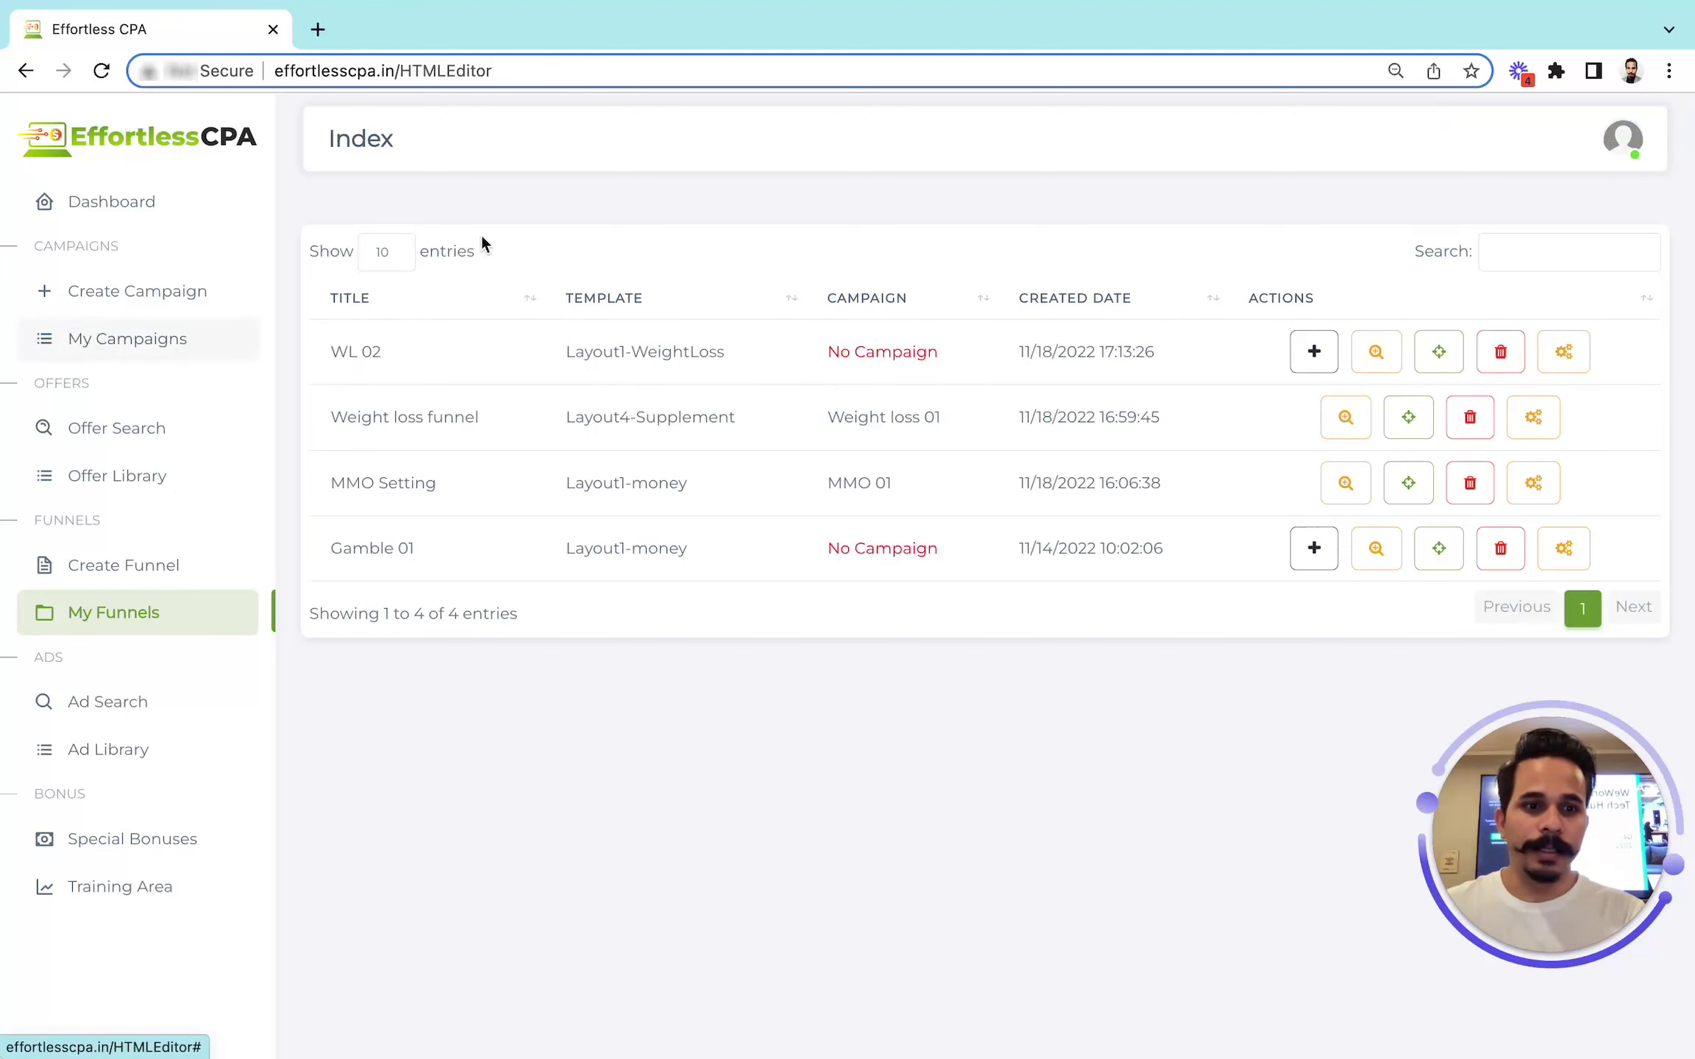
# Link the WL 02 funnel to the Weight loss 02 campaign in My Funnels
pyautogui.click(1312, 348)
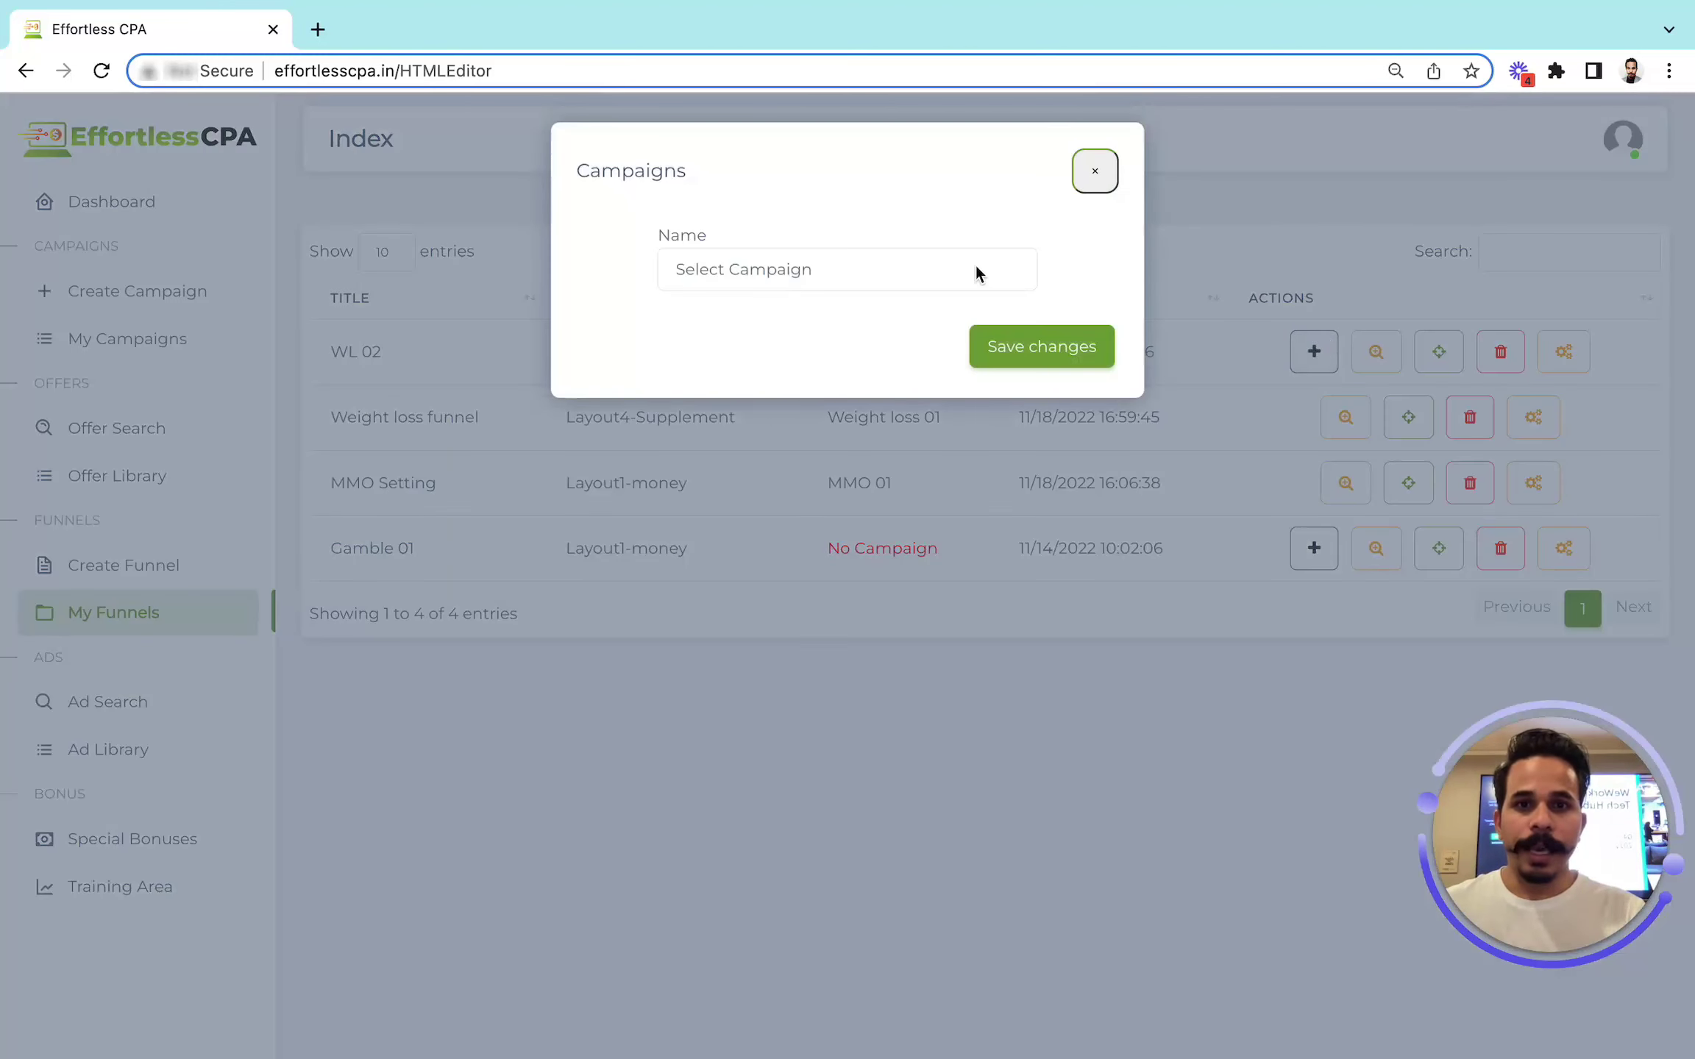
pyautogui.click(979, 274)
pyautogui.click(882, 323)
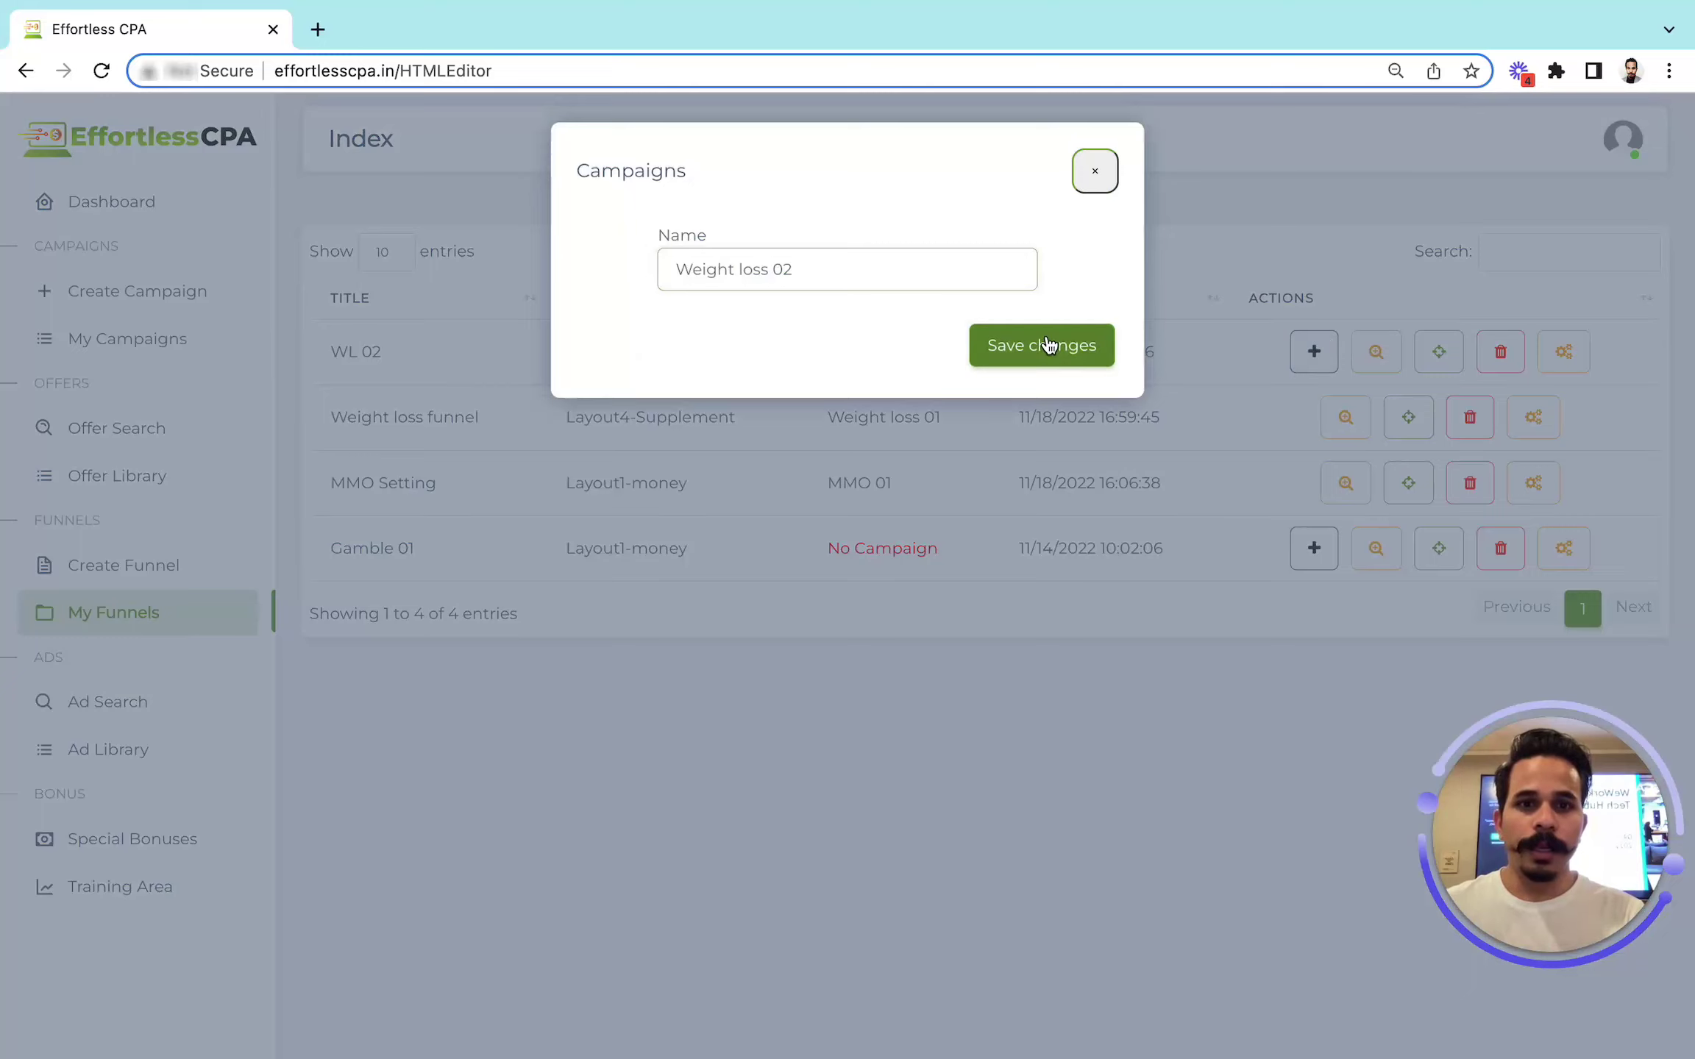
pyautogui.click(1048, 345)
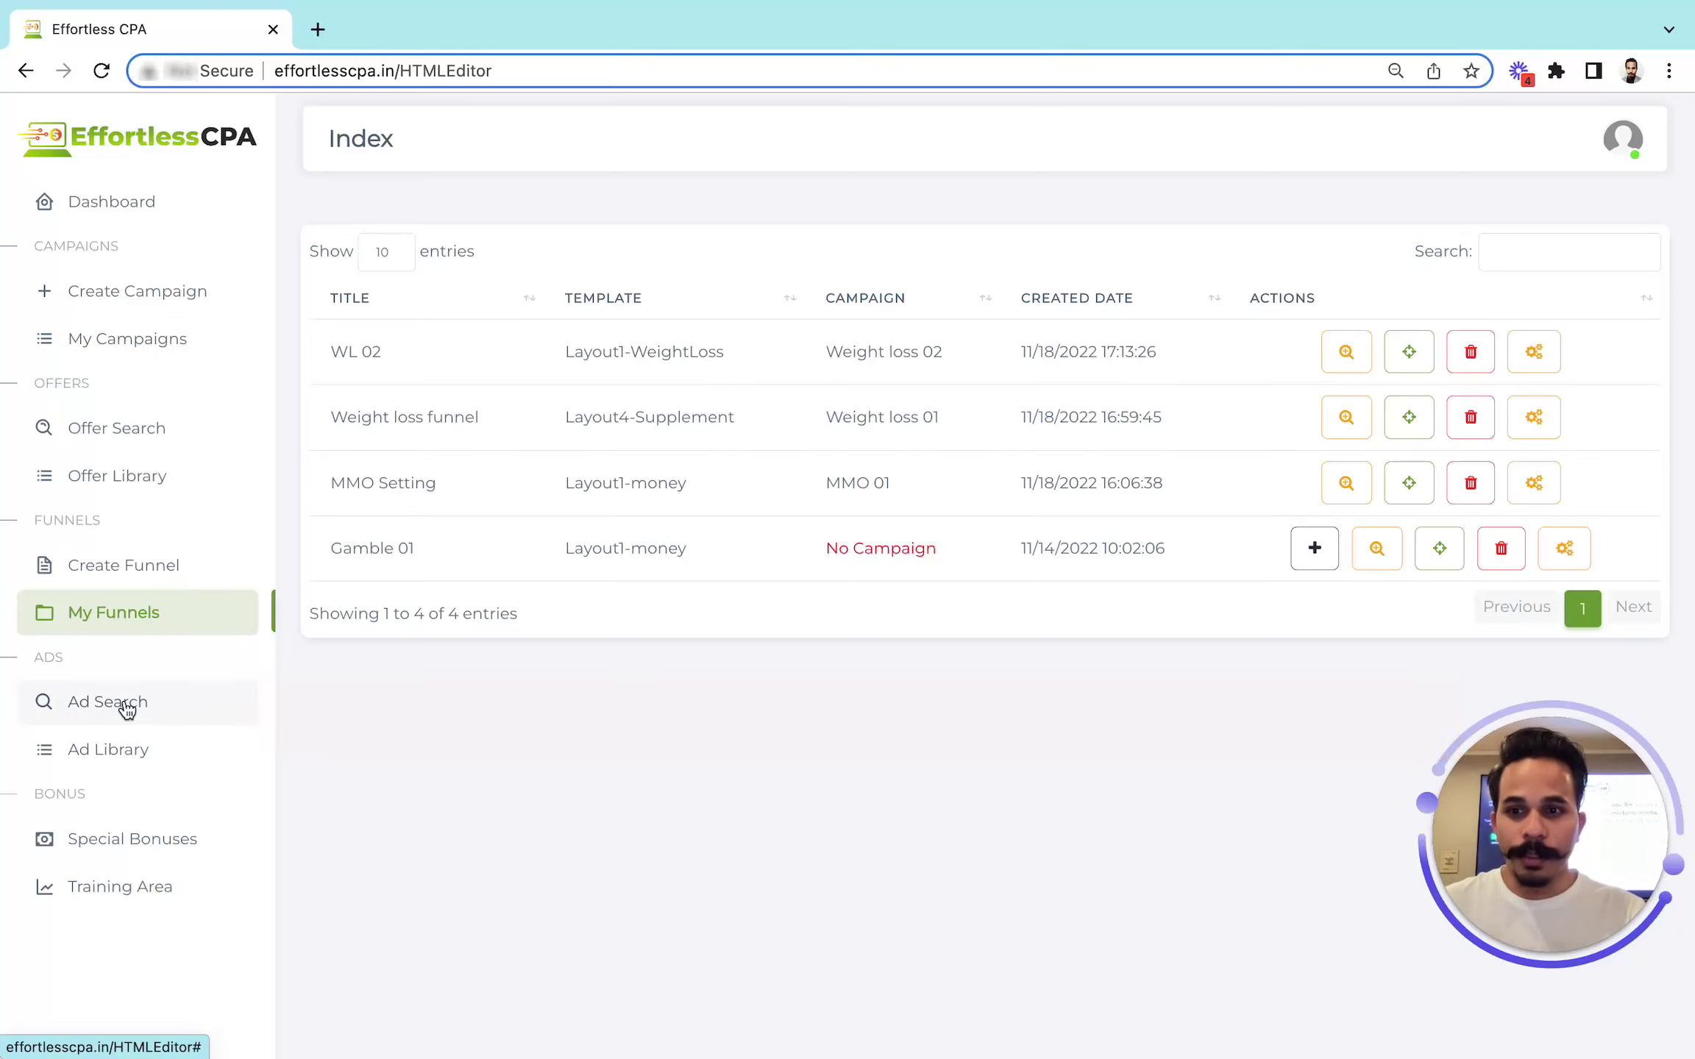
# Search competitor ads for 'Weight loss' under Weight loss 02 and review the four results
pyautogui.click(127, 708)
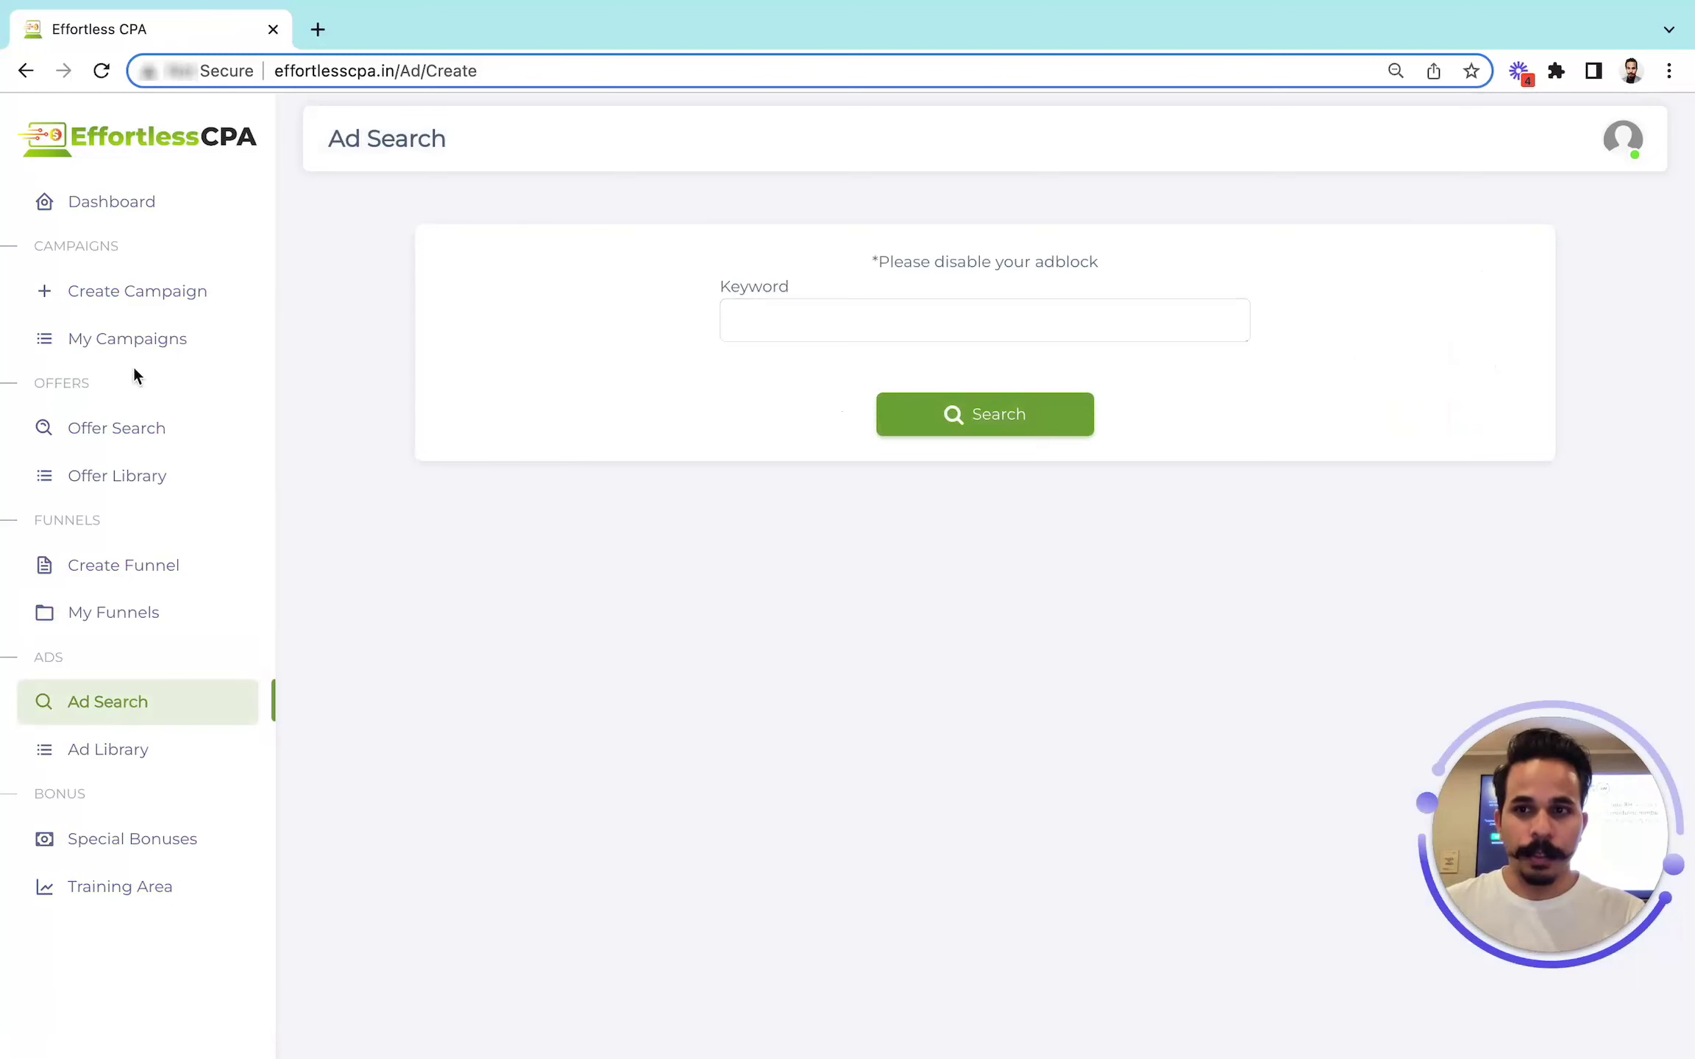
pyautogui.click(139, 343)
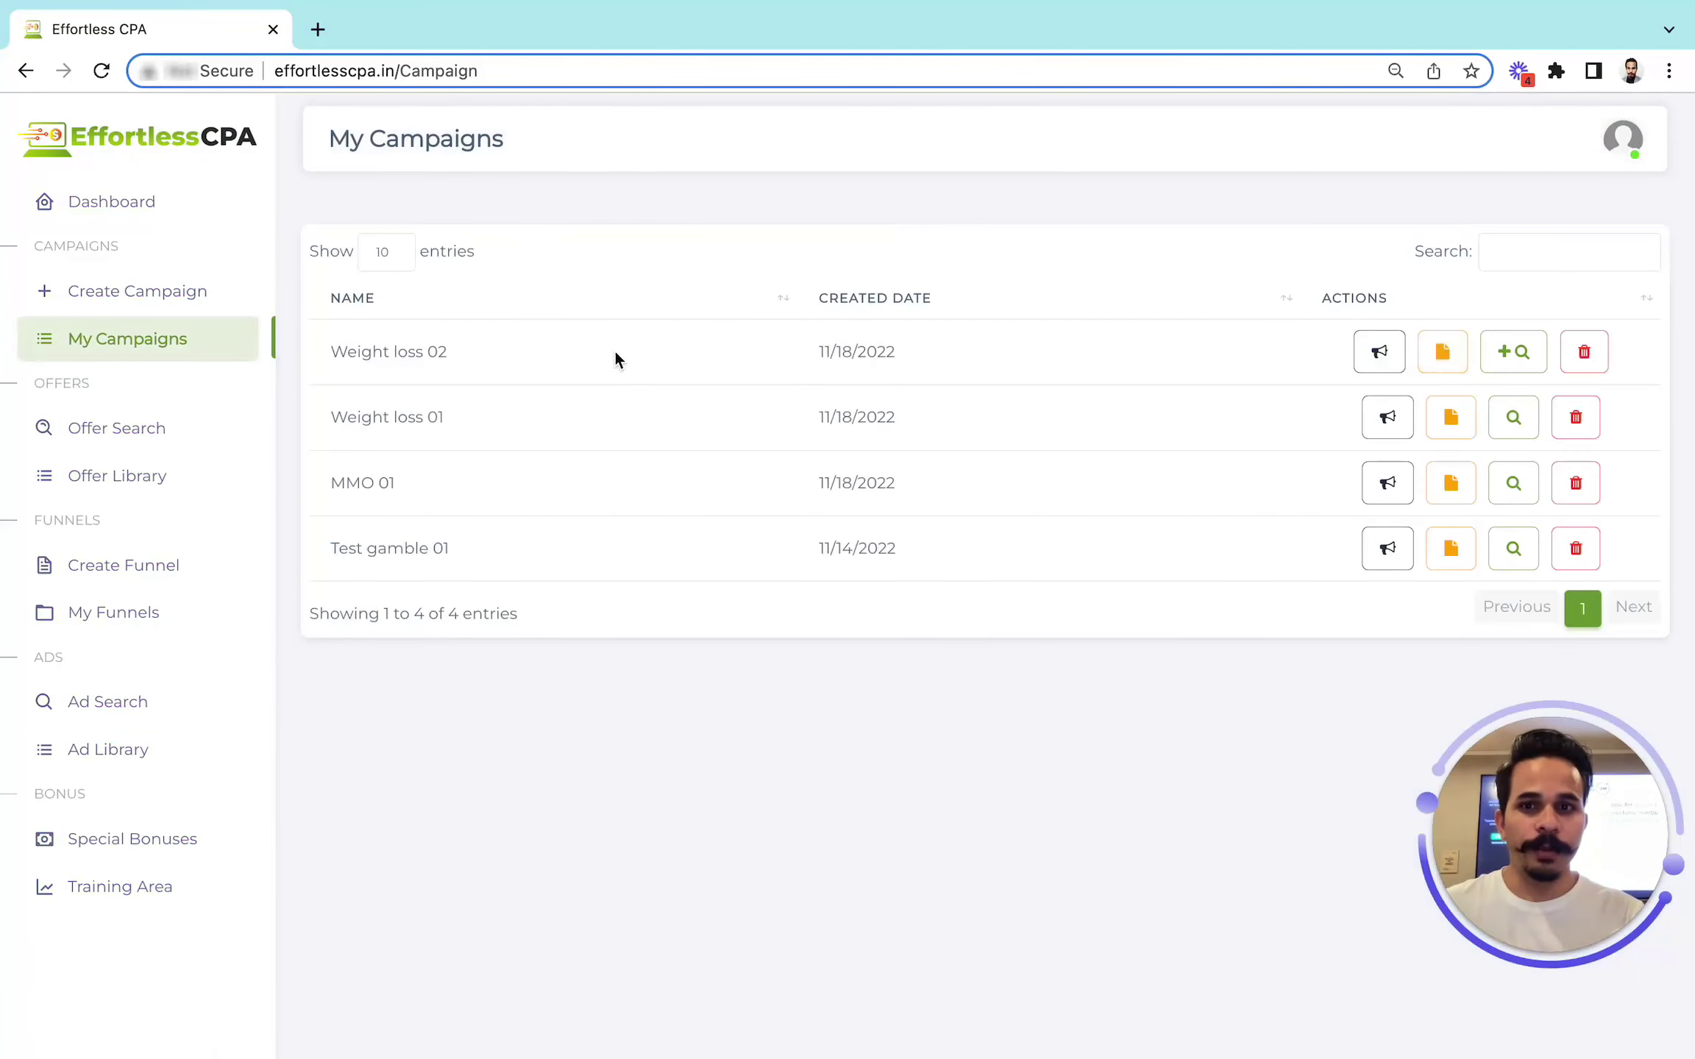
pyautogui.click(1526, 360)
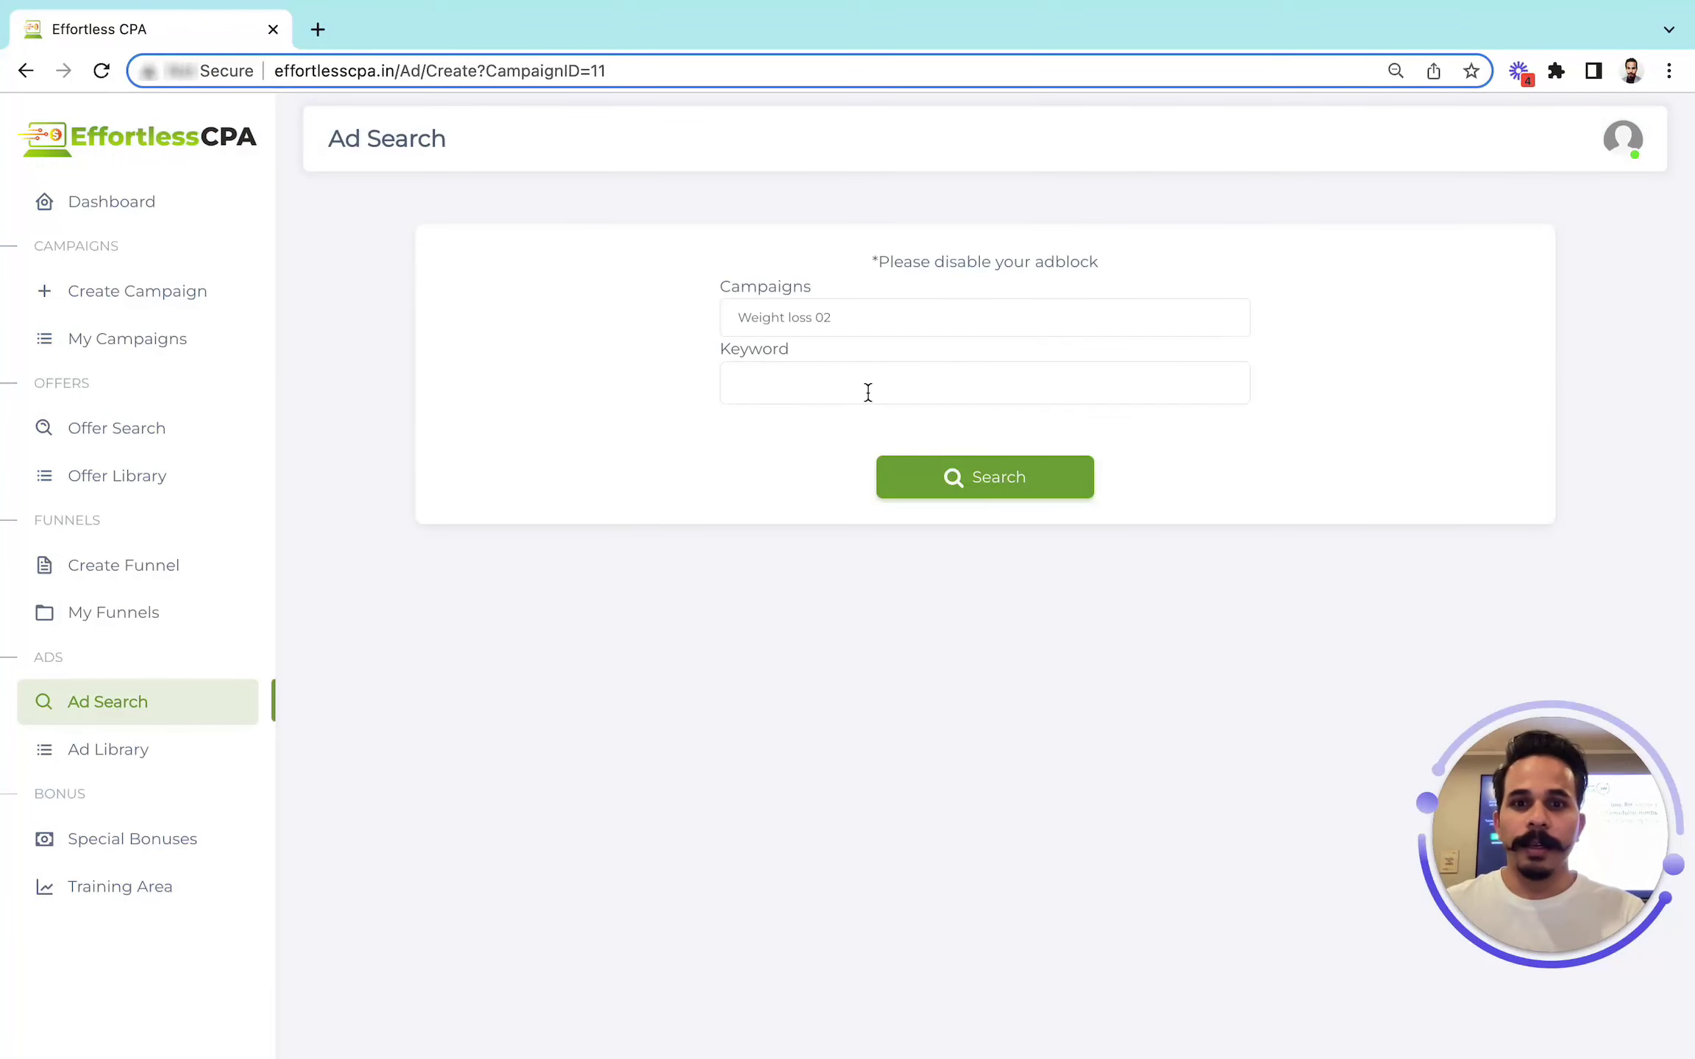
pyautogui.click(868, 392)
pyautogui.write('Weight loss 02')
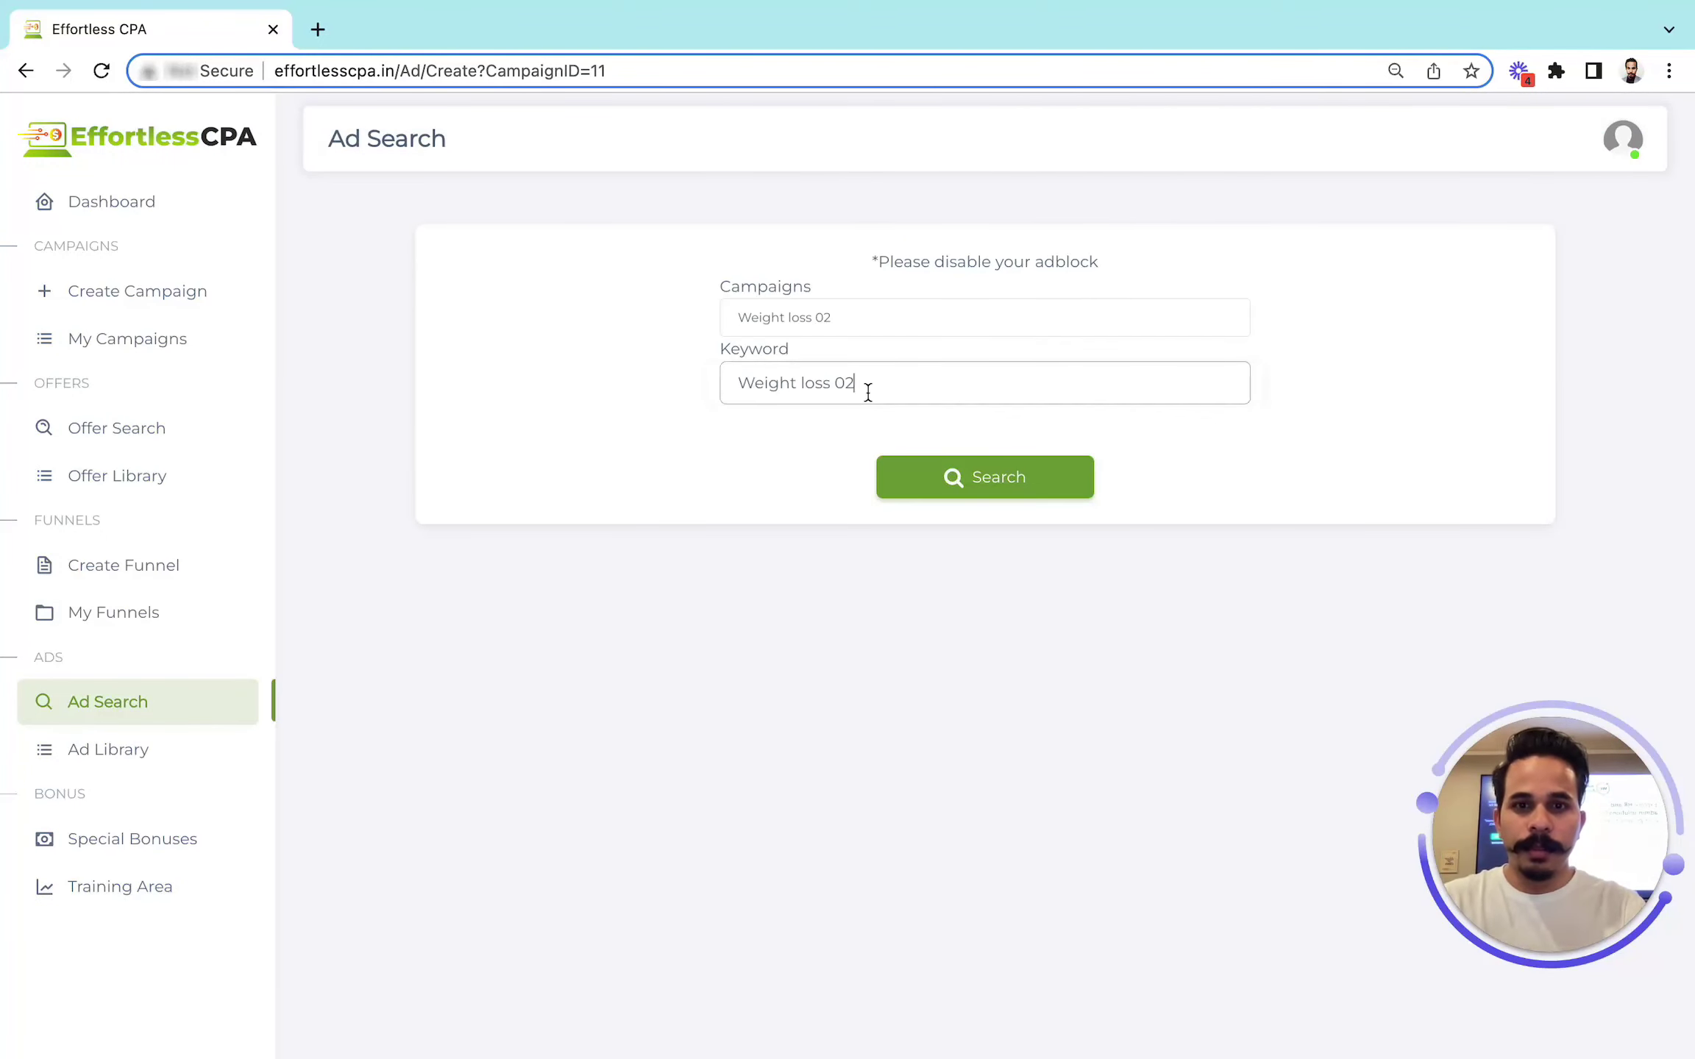
pyautogui.press('BackSpace')
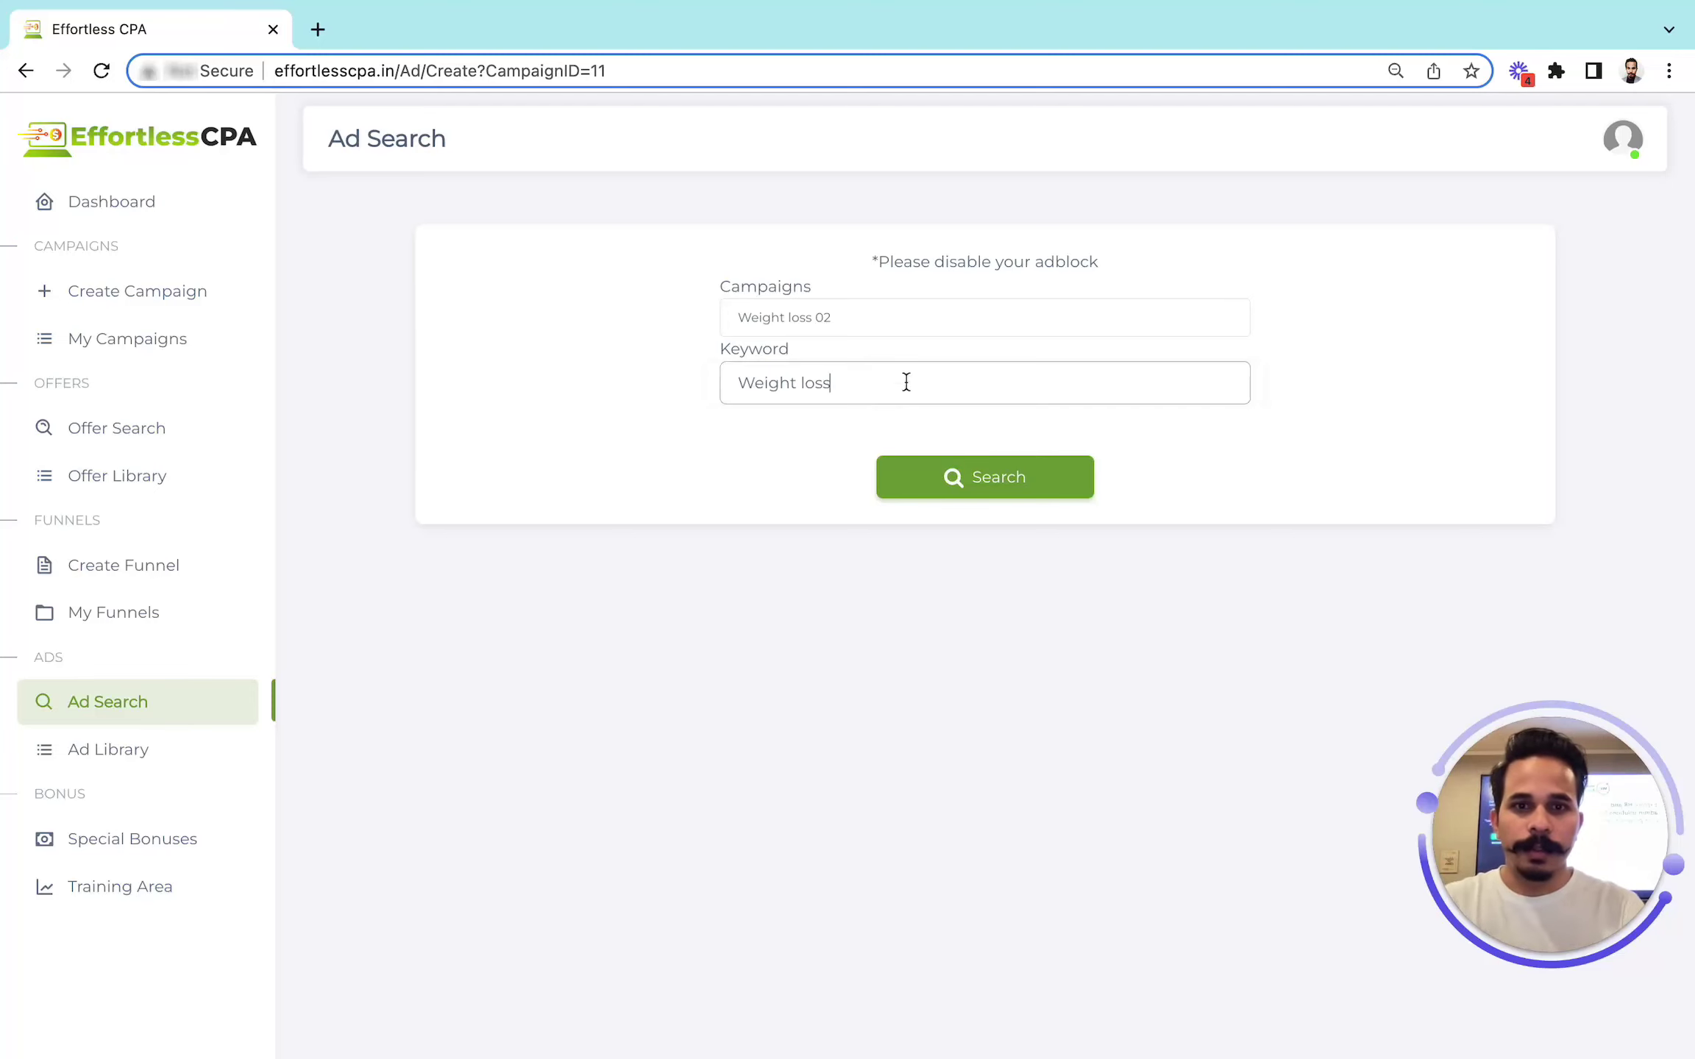
pyautogui.click(974, 473)
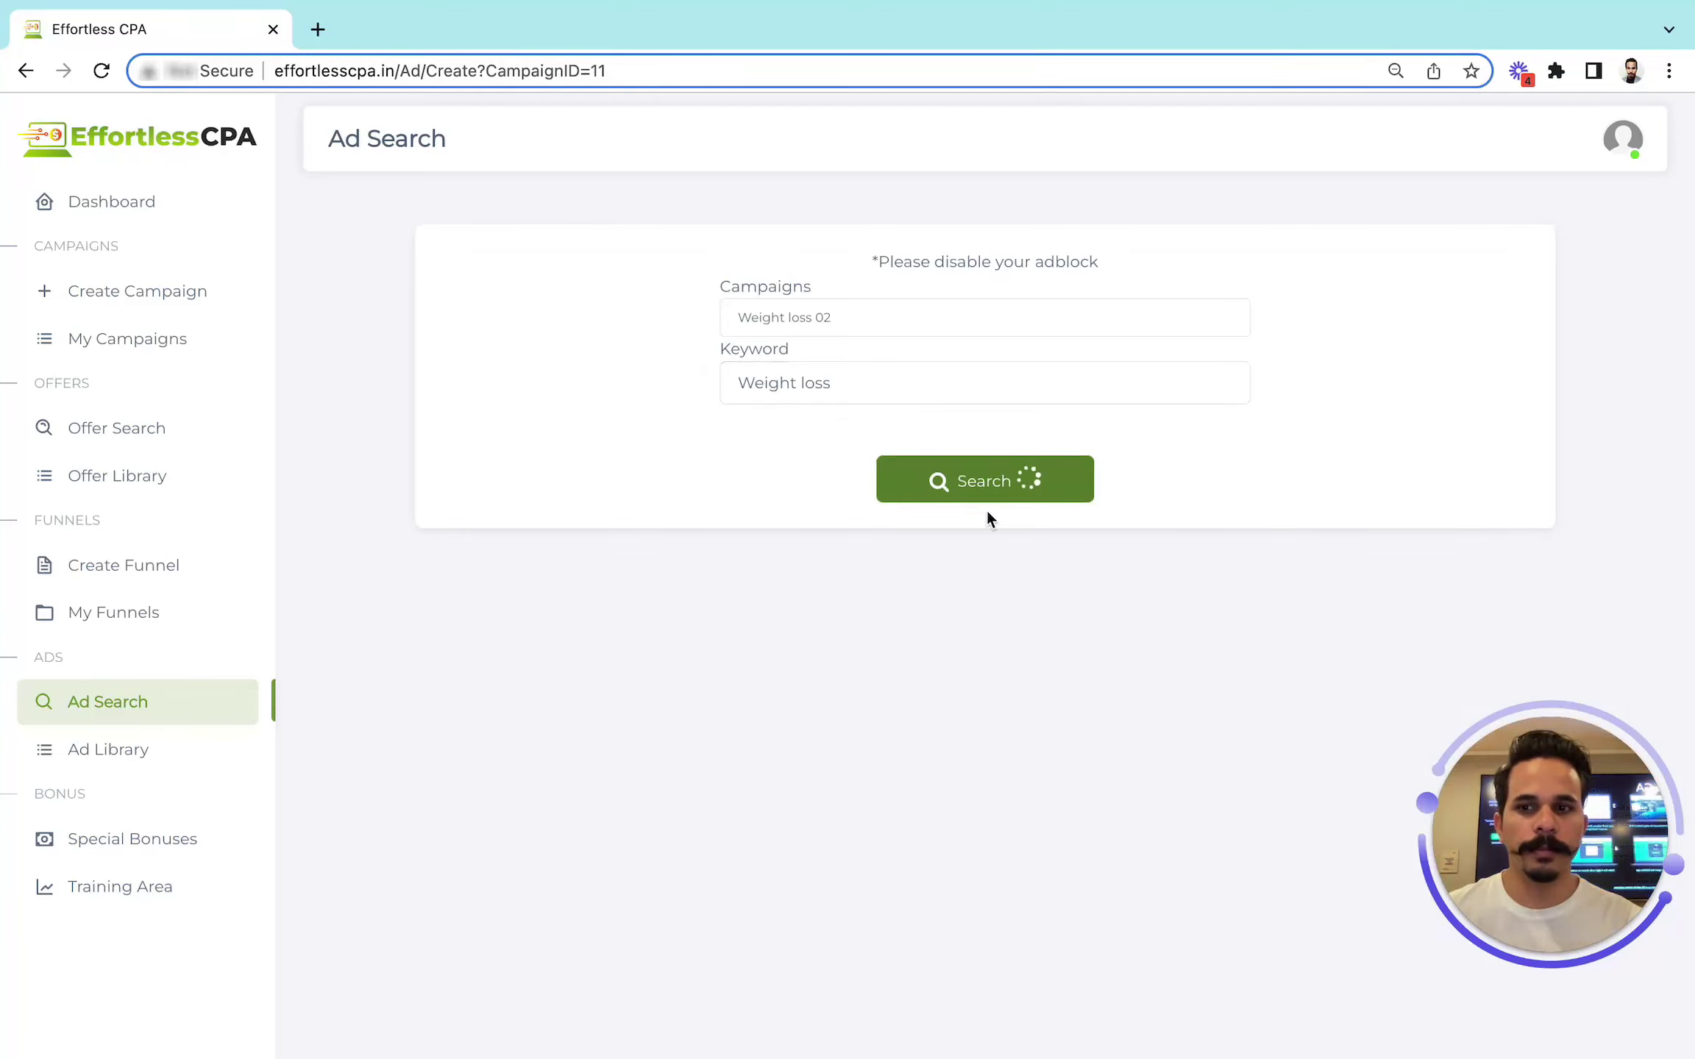
pyautogui.scroll(-3, 986, 519)
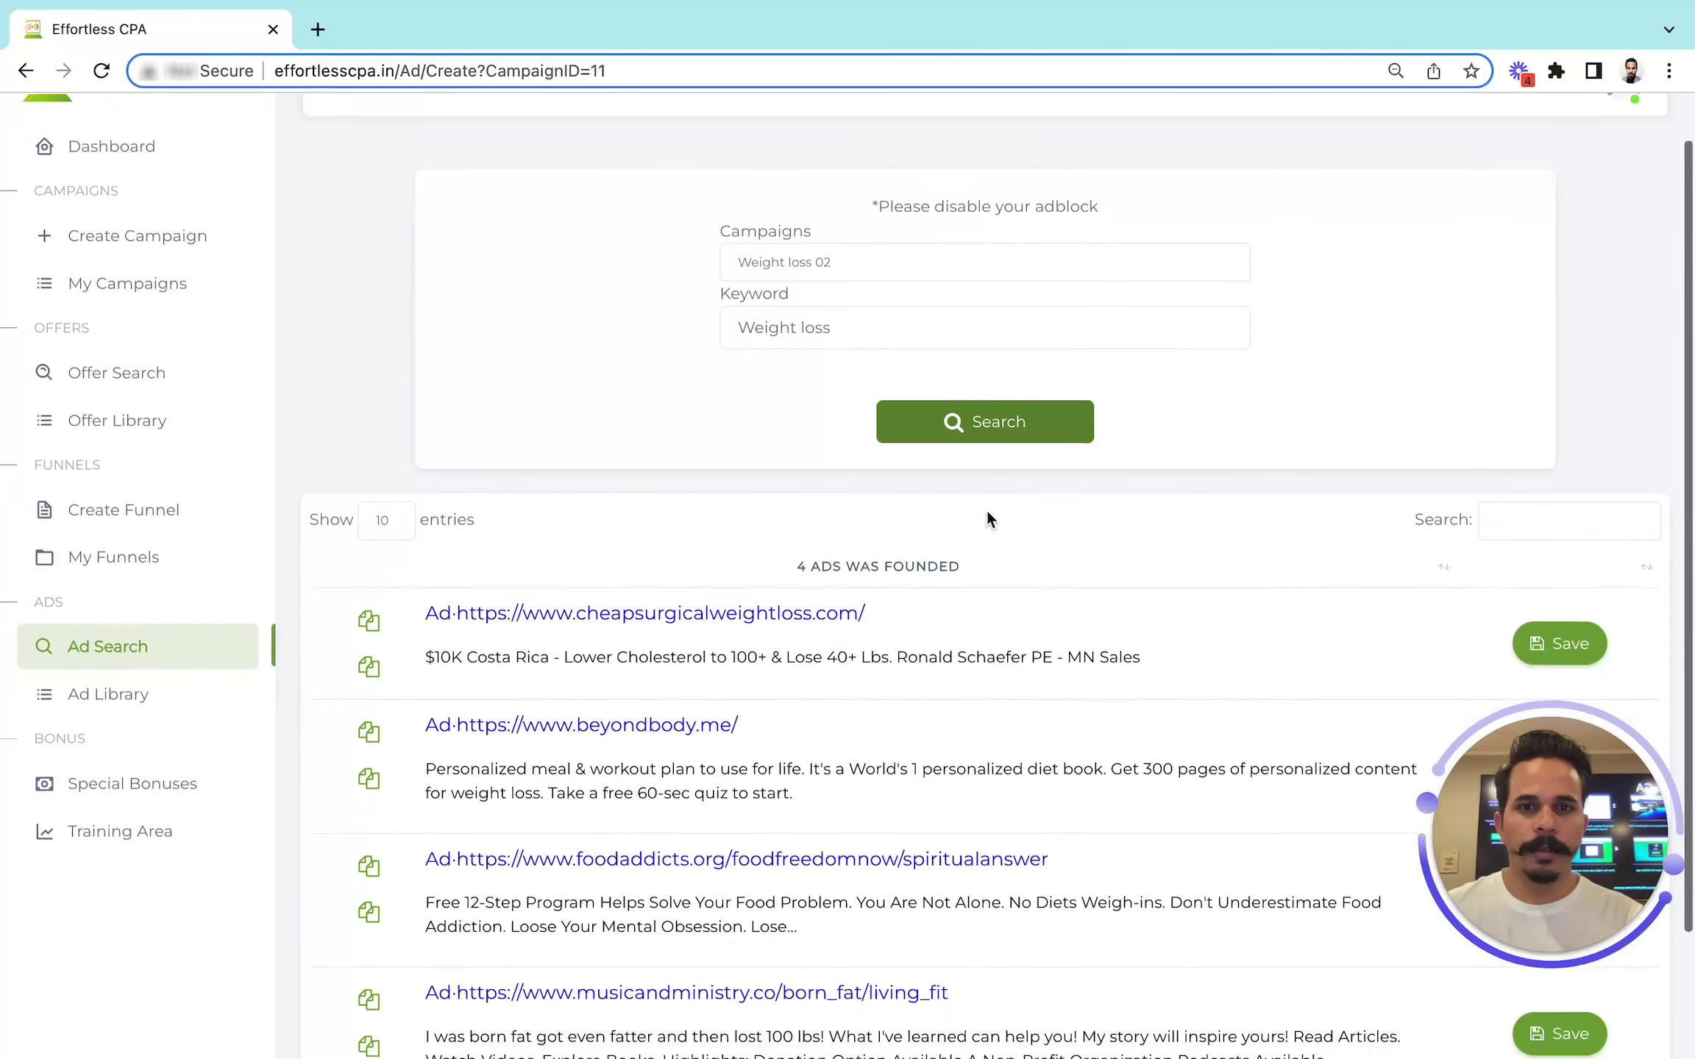
pyautogui.scroll(-1, 987, 519)
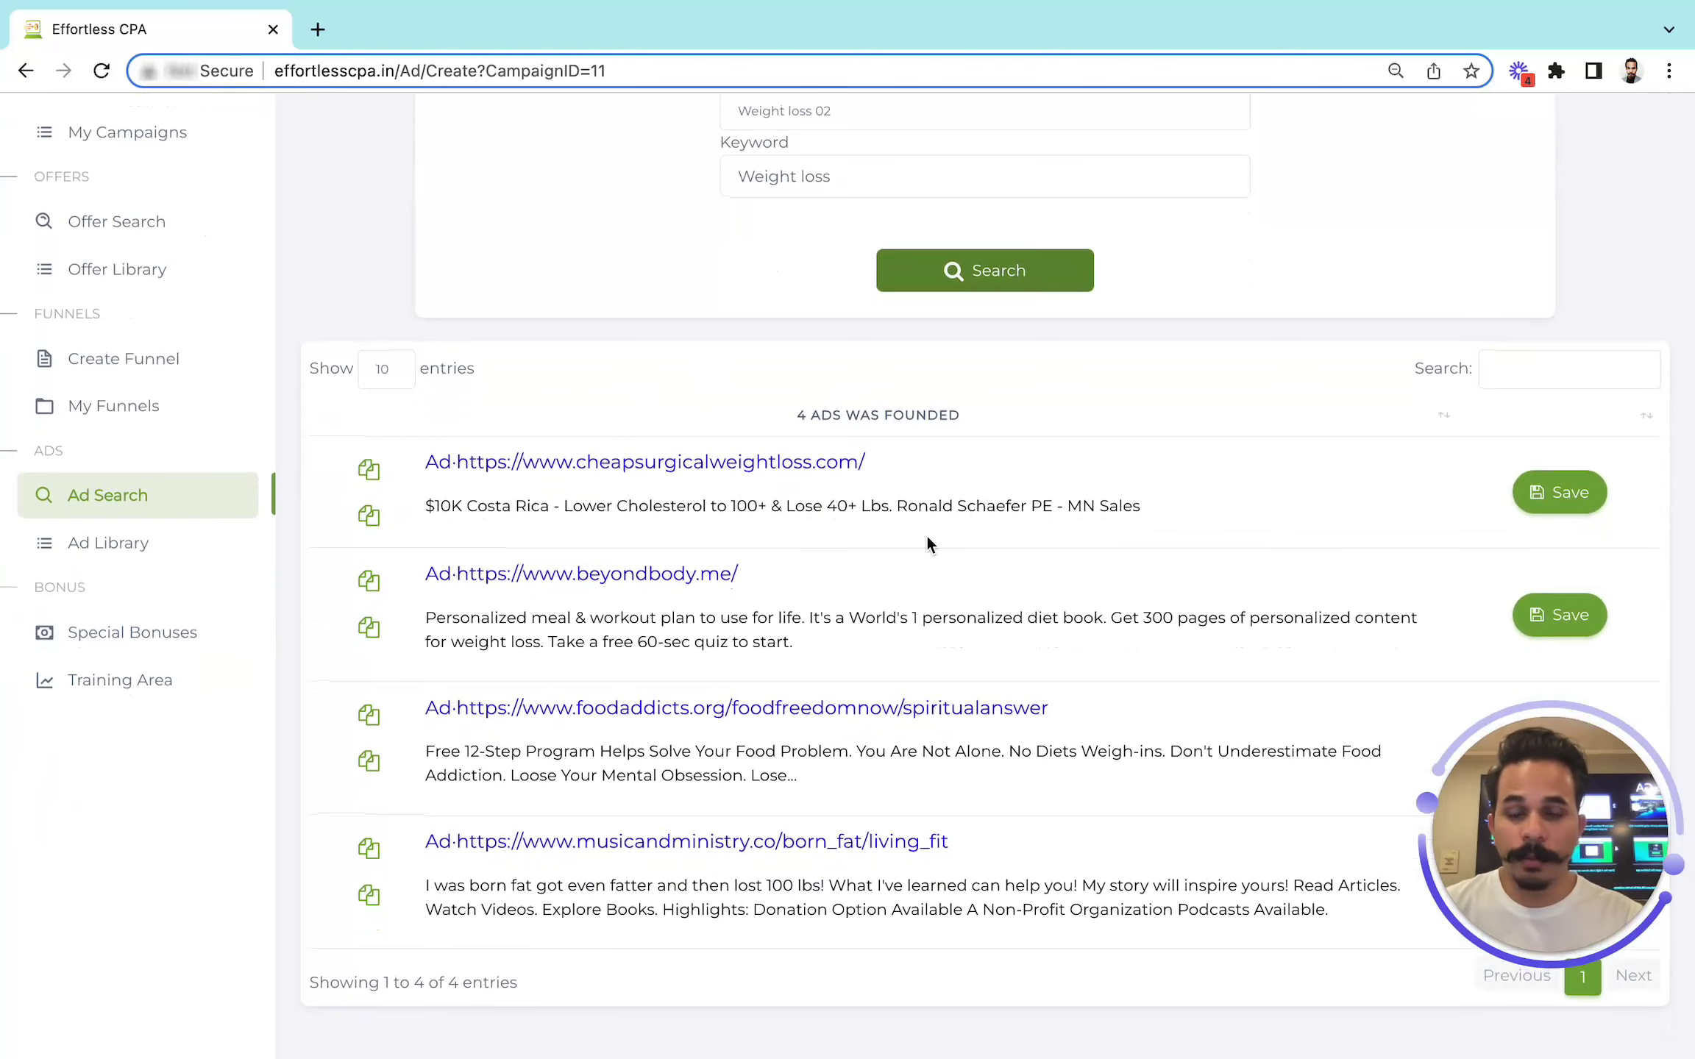
pyautogui.scroll(2, 925, 533)
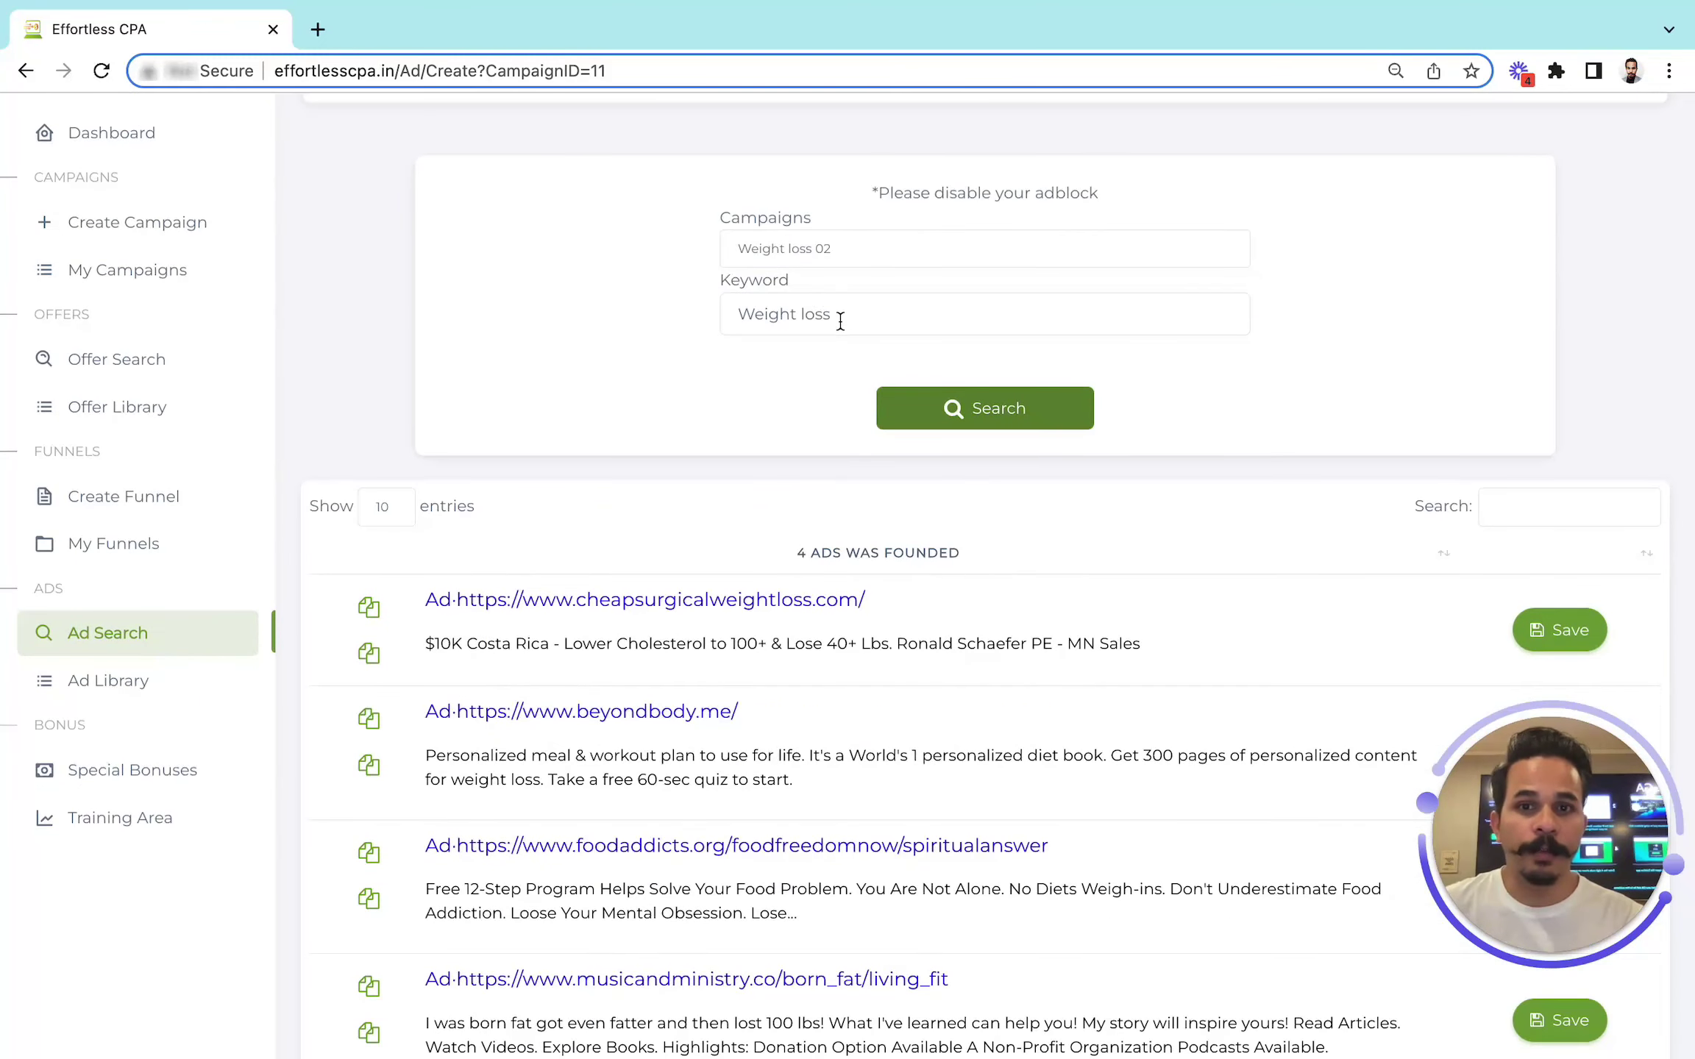
pyautogui.scroll(-2, 842, 441)
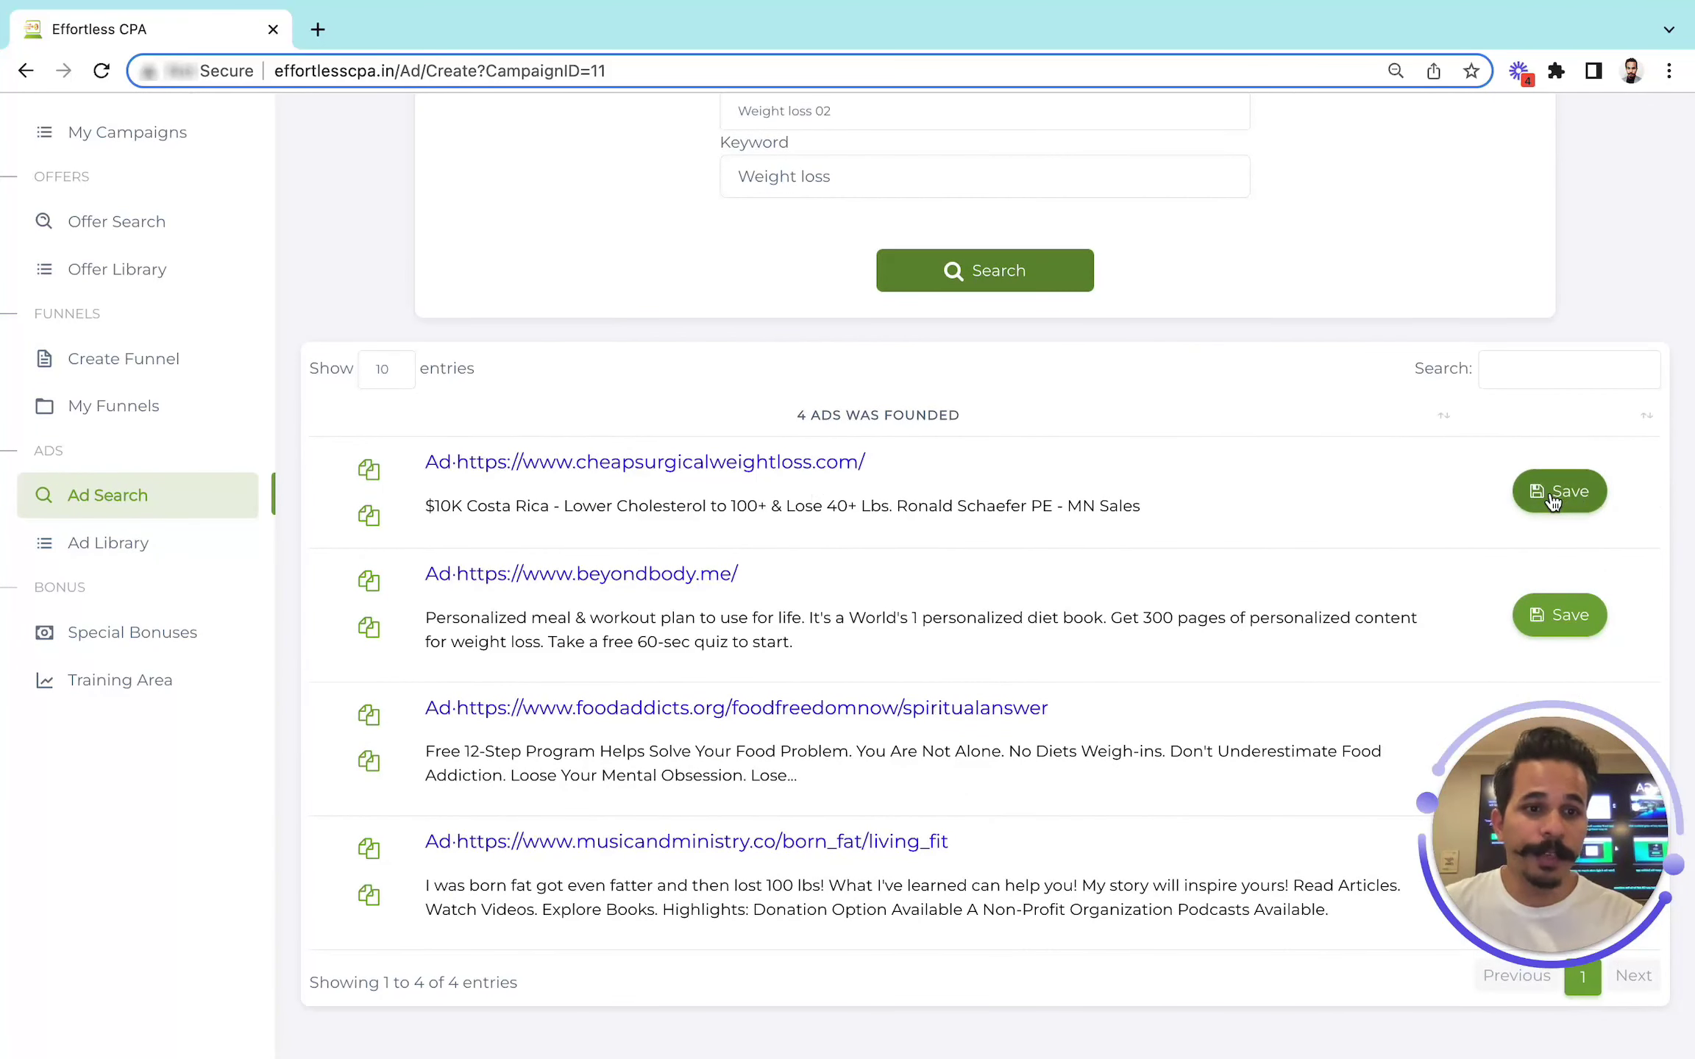
# Save all four ads: cheapsurgicalweightloss.com, beyondbody.me, foodaddicts.org and musicandministry.co
pyautogui.click(1553, 502)
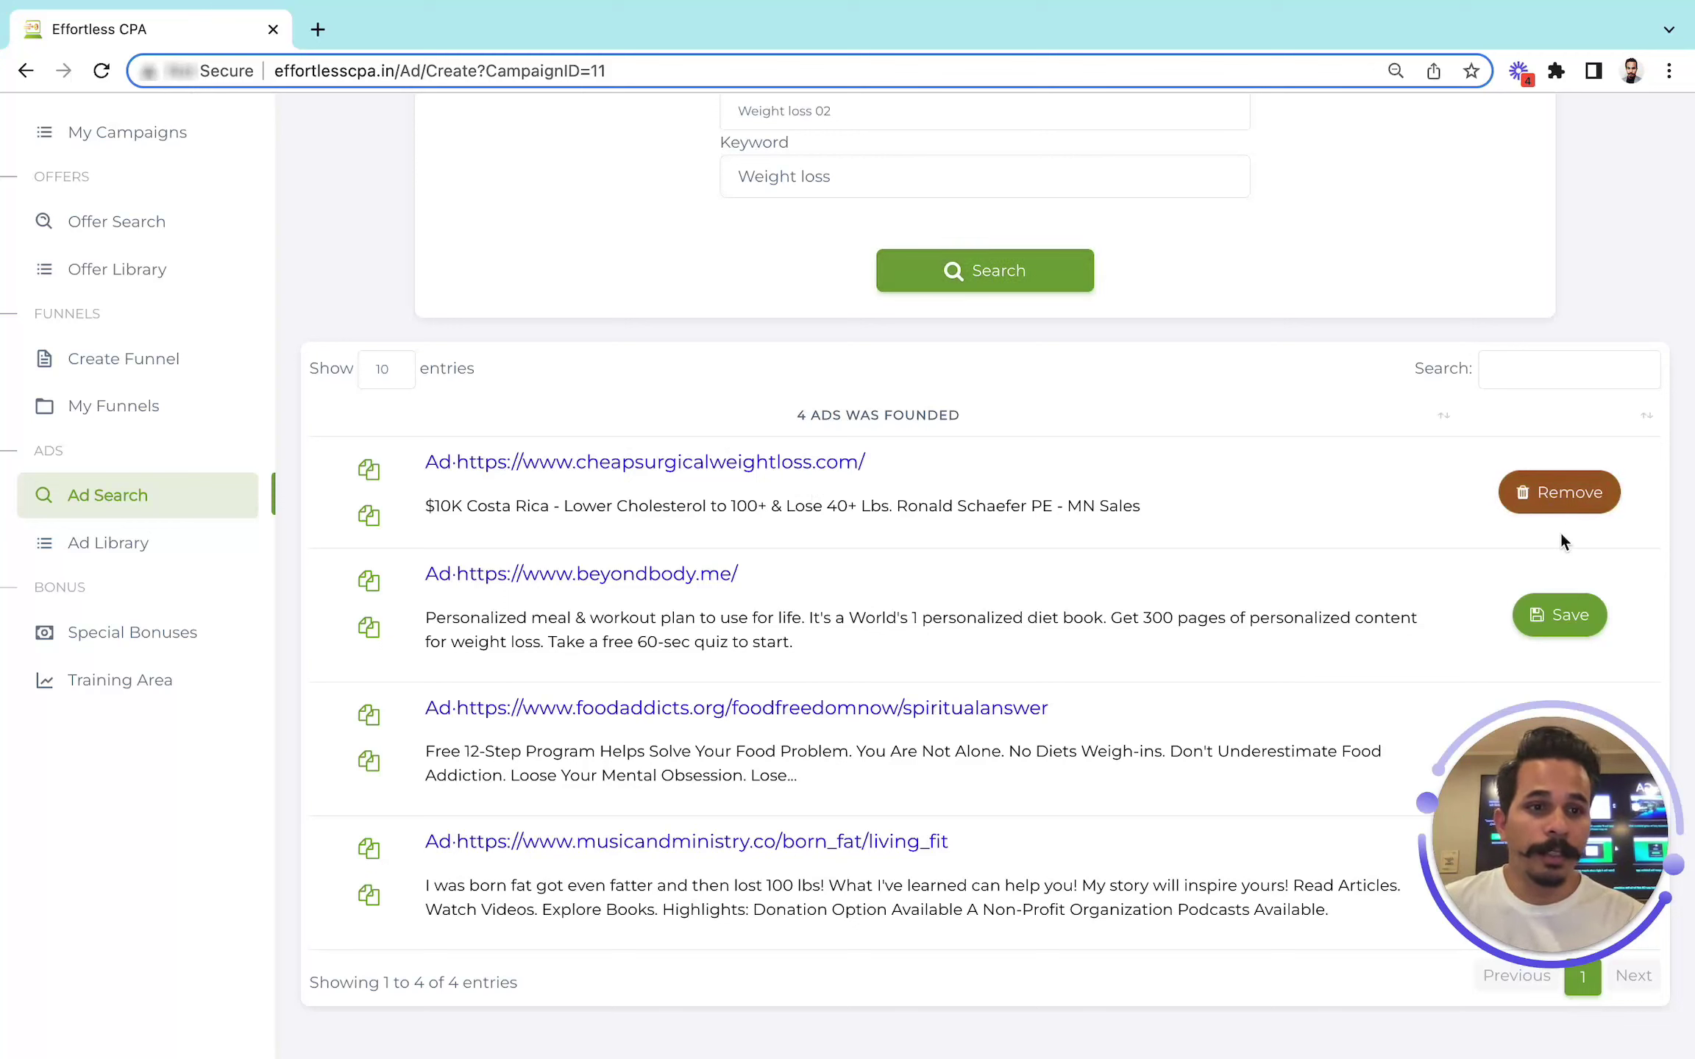
pyautogui.click(1566, 616)
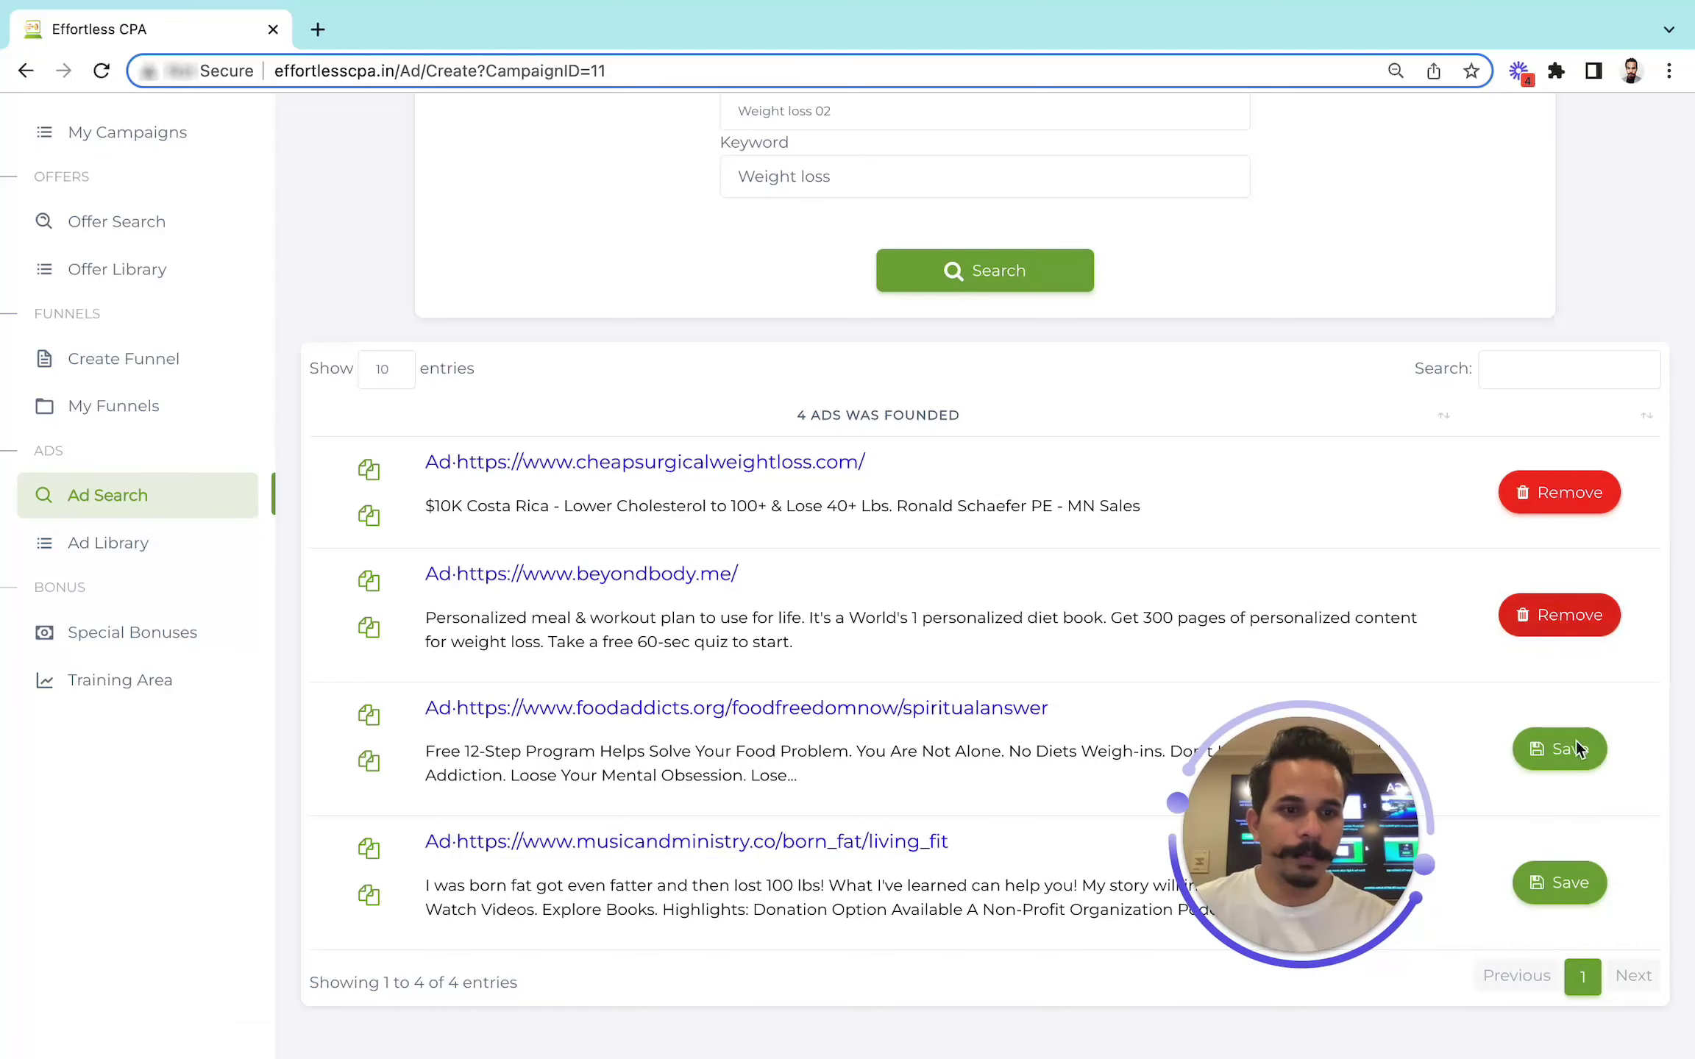
pyautogui.click(1575, 741)
pyautogui.click(1571, 884)
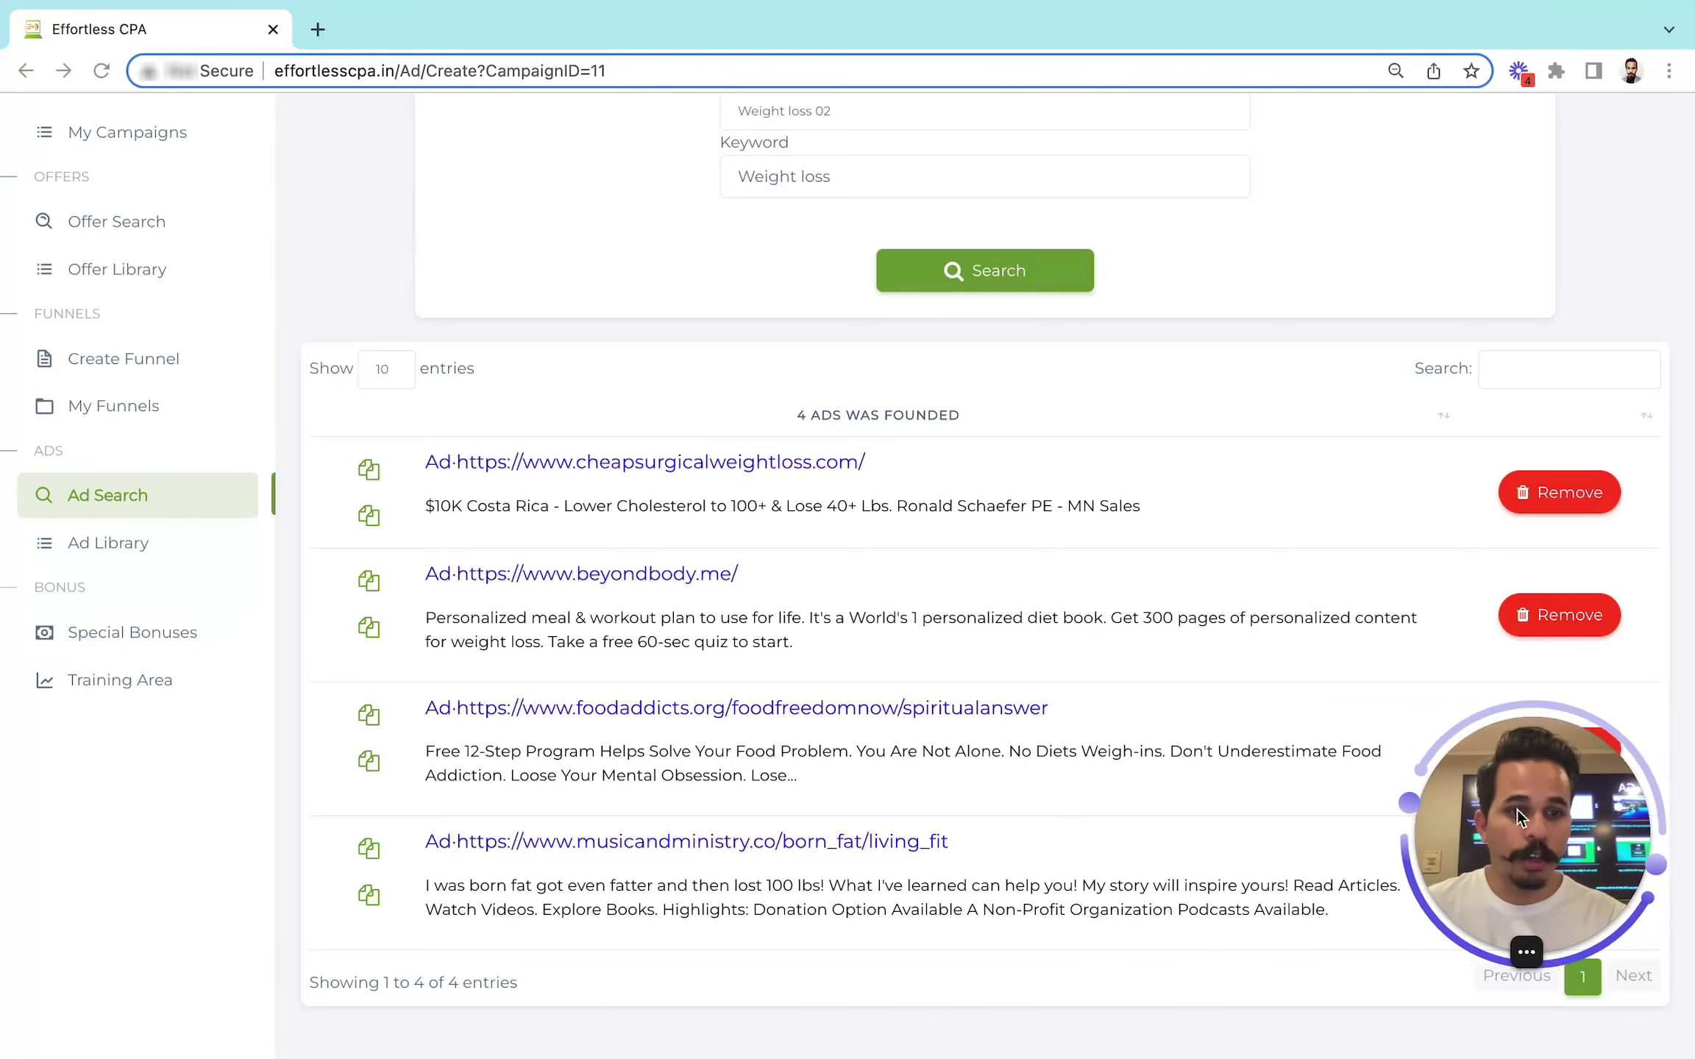
pyautogui.scroll(3, 851, 544)
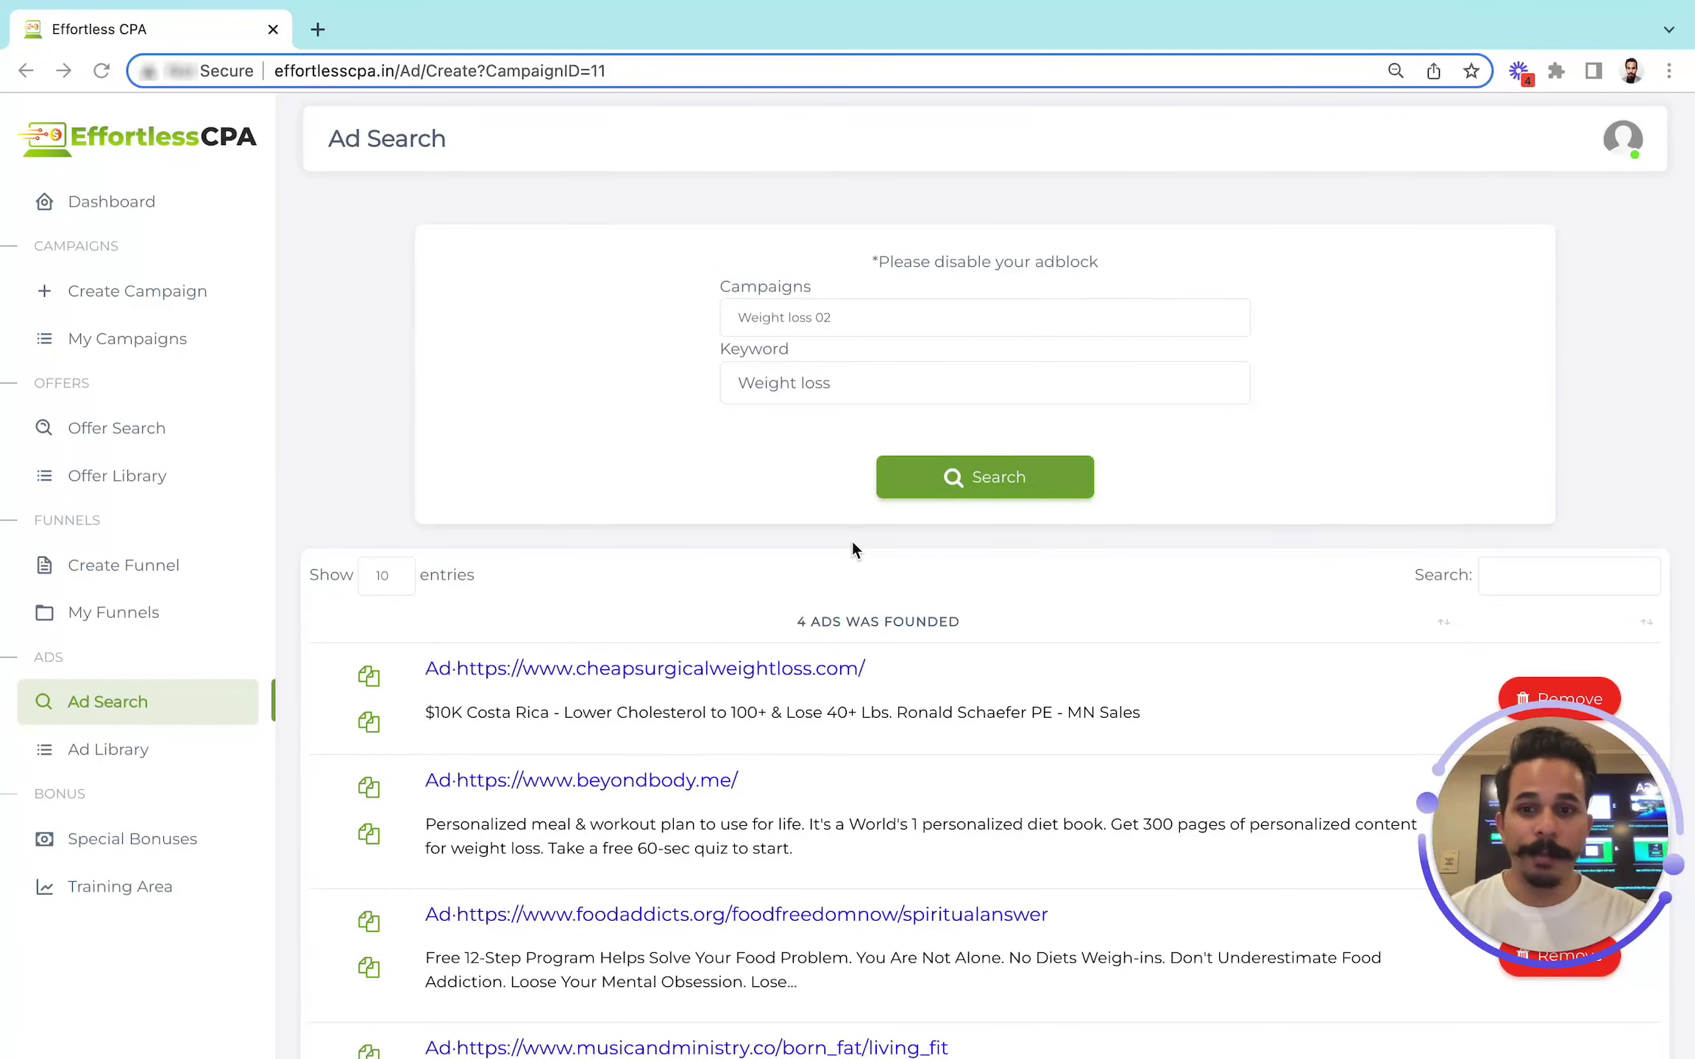
pyautogui.scroll(-1, 852, 543)
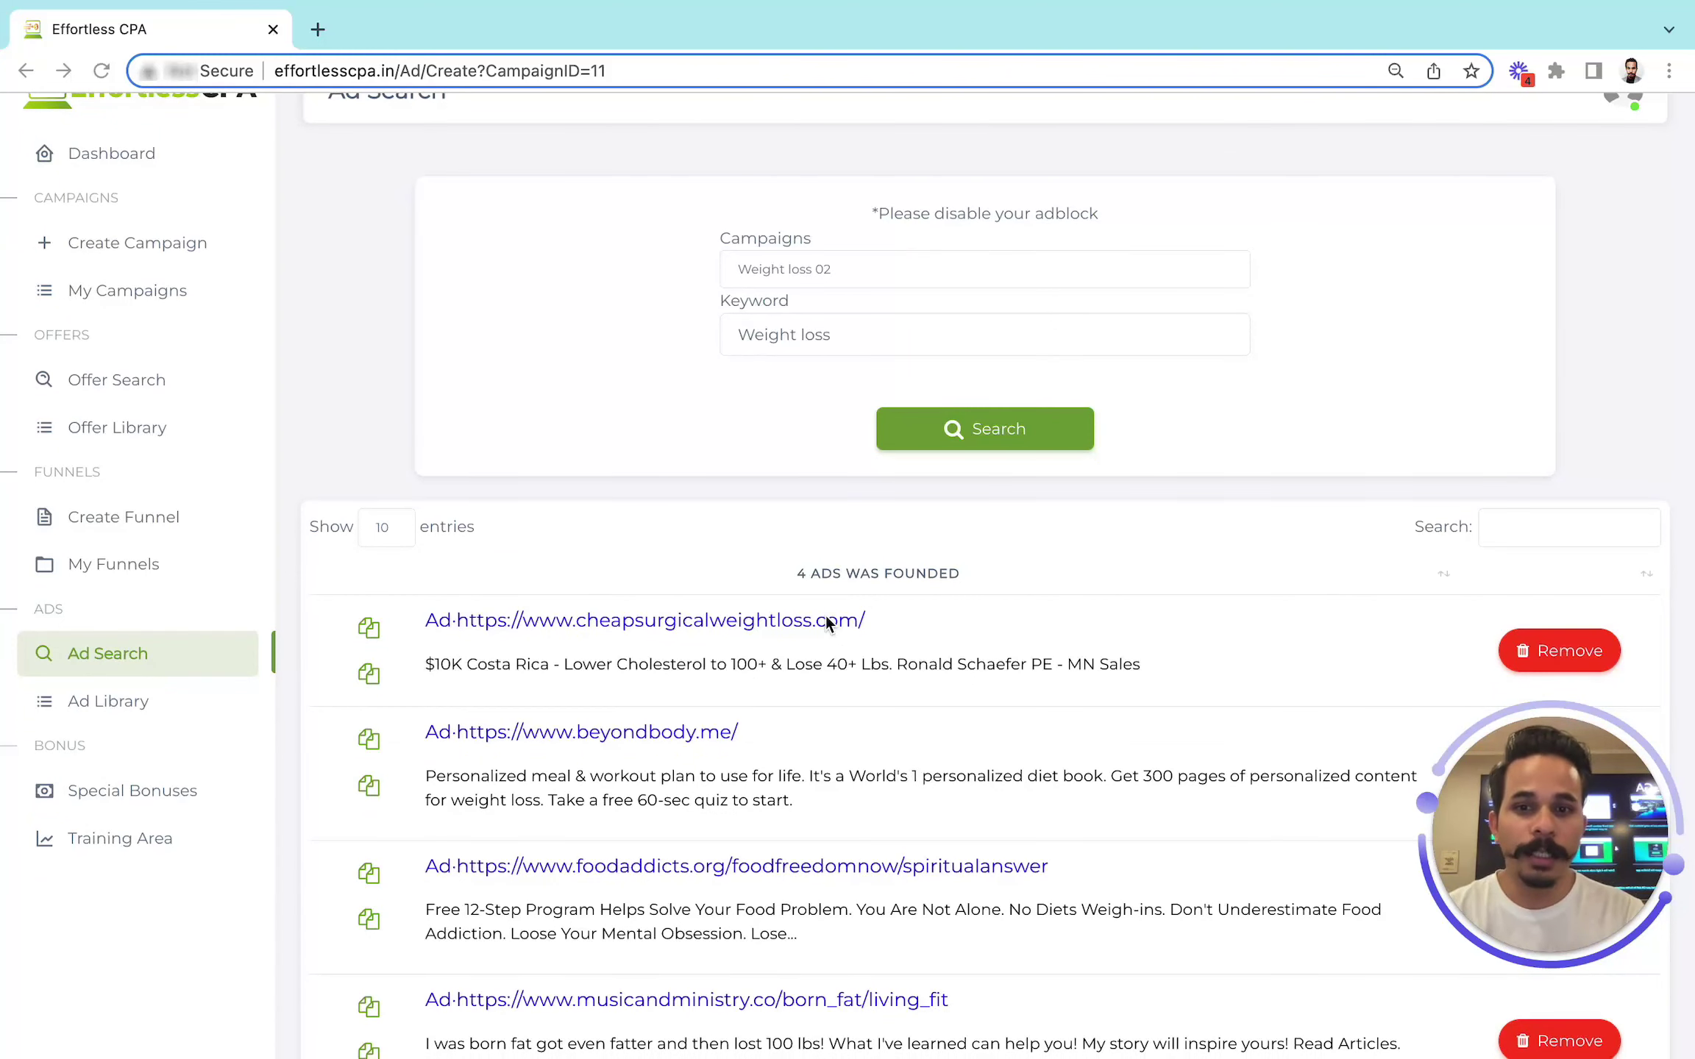
pyautogui.scroll(-1, 825, 617)
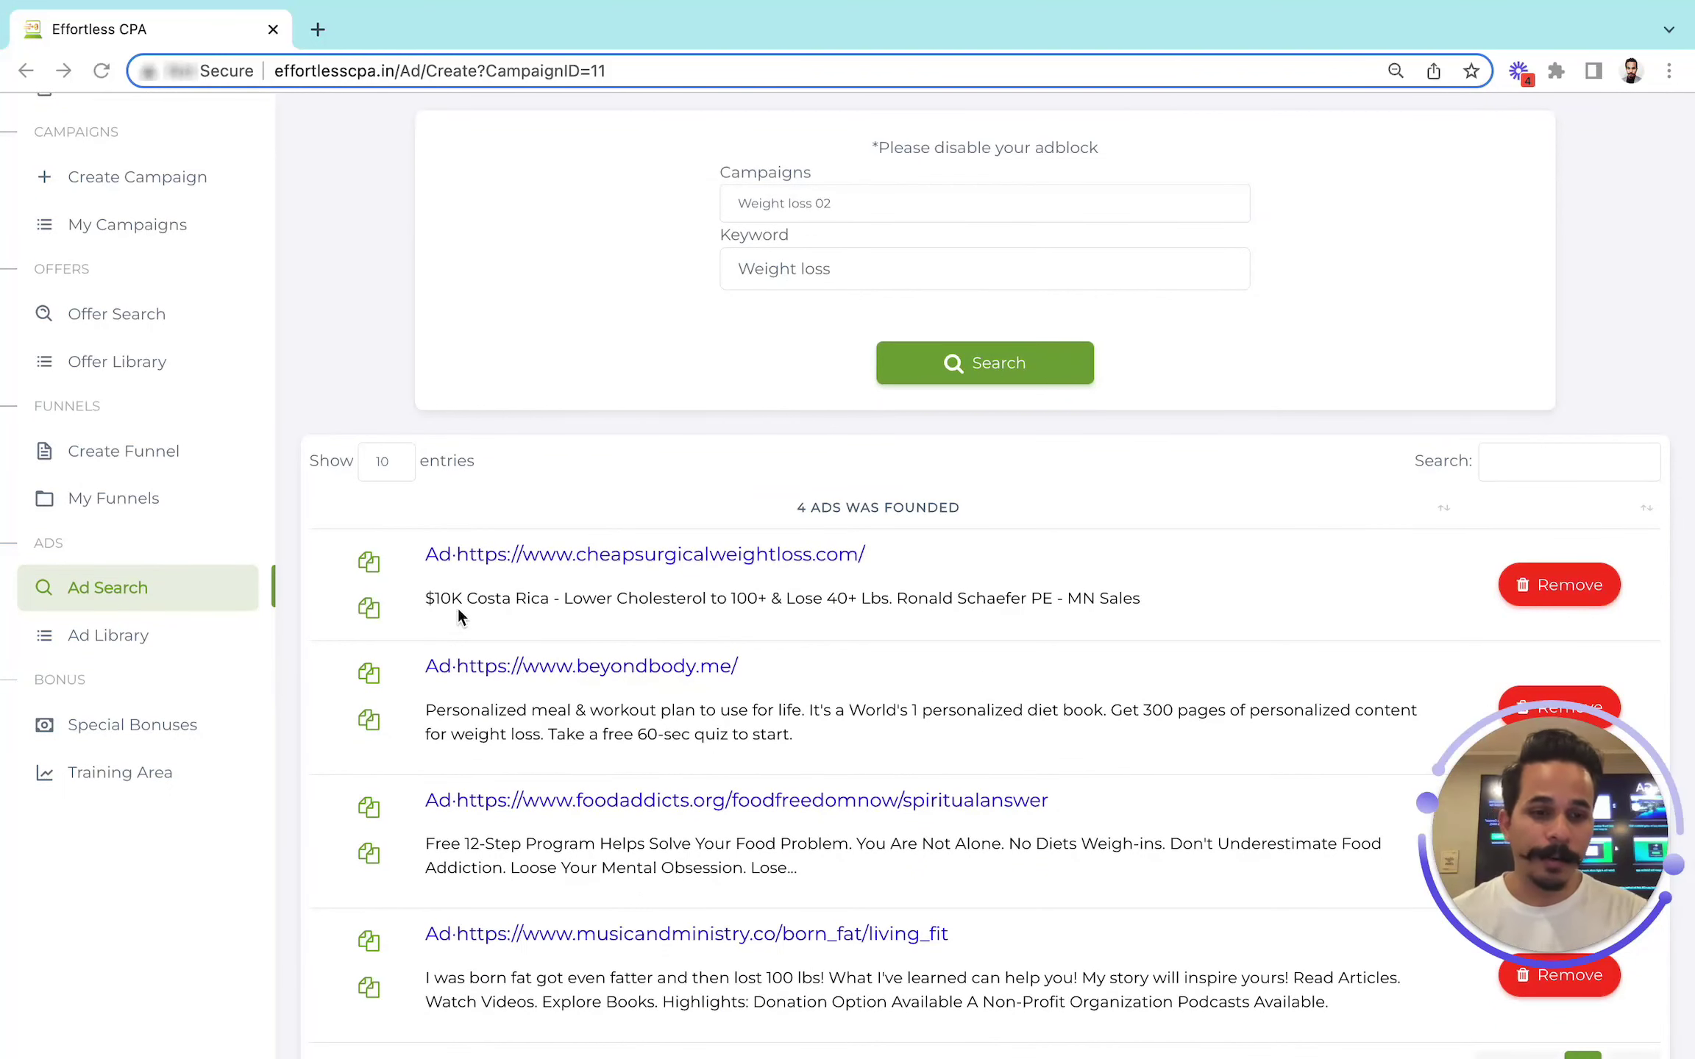
pyautogui.scroll(-1, 458, 610)
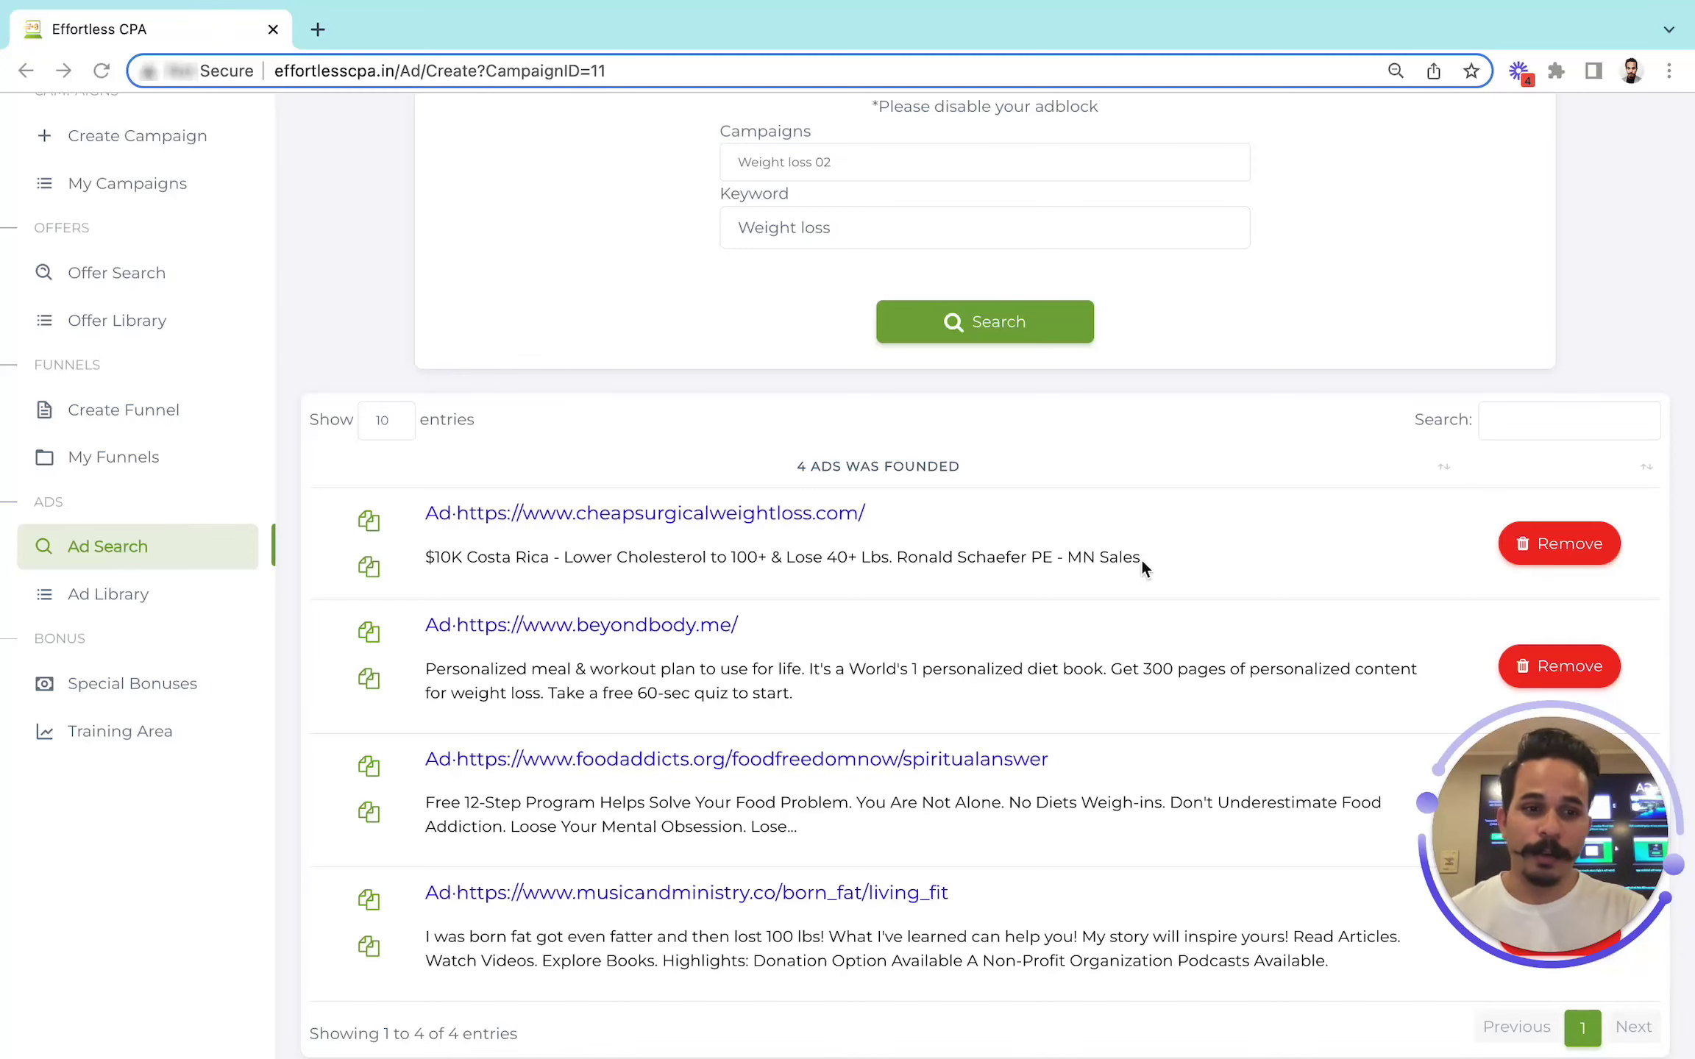
pyautogui.scroll(3, 1142, 563)
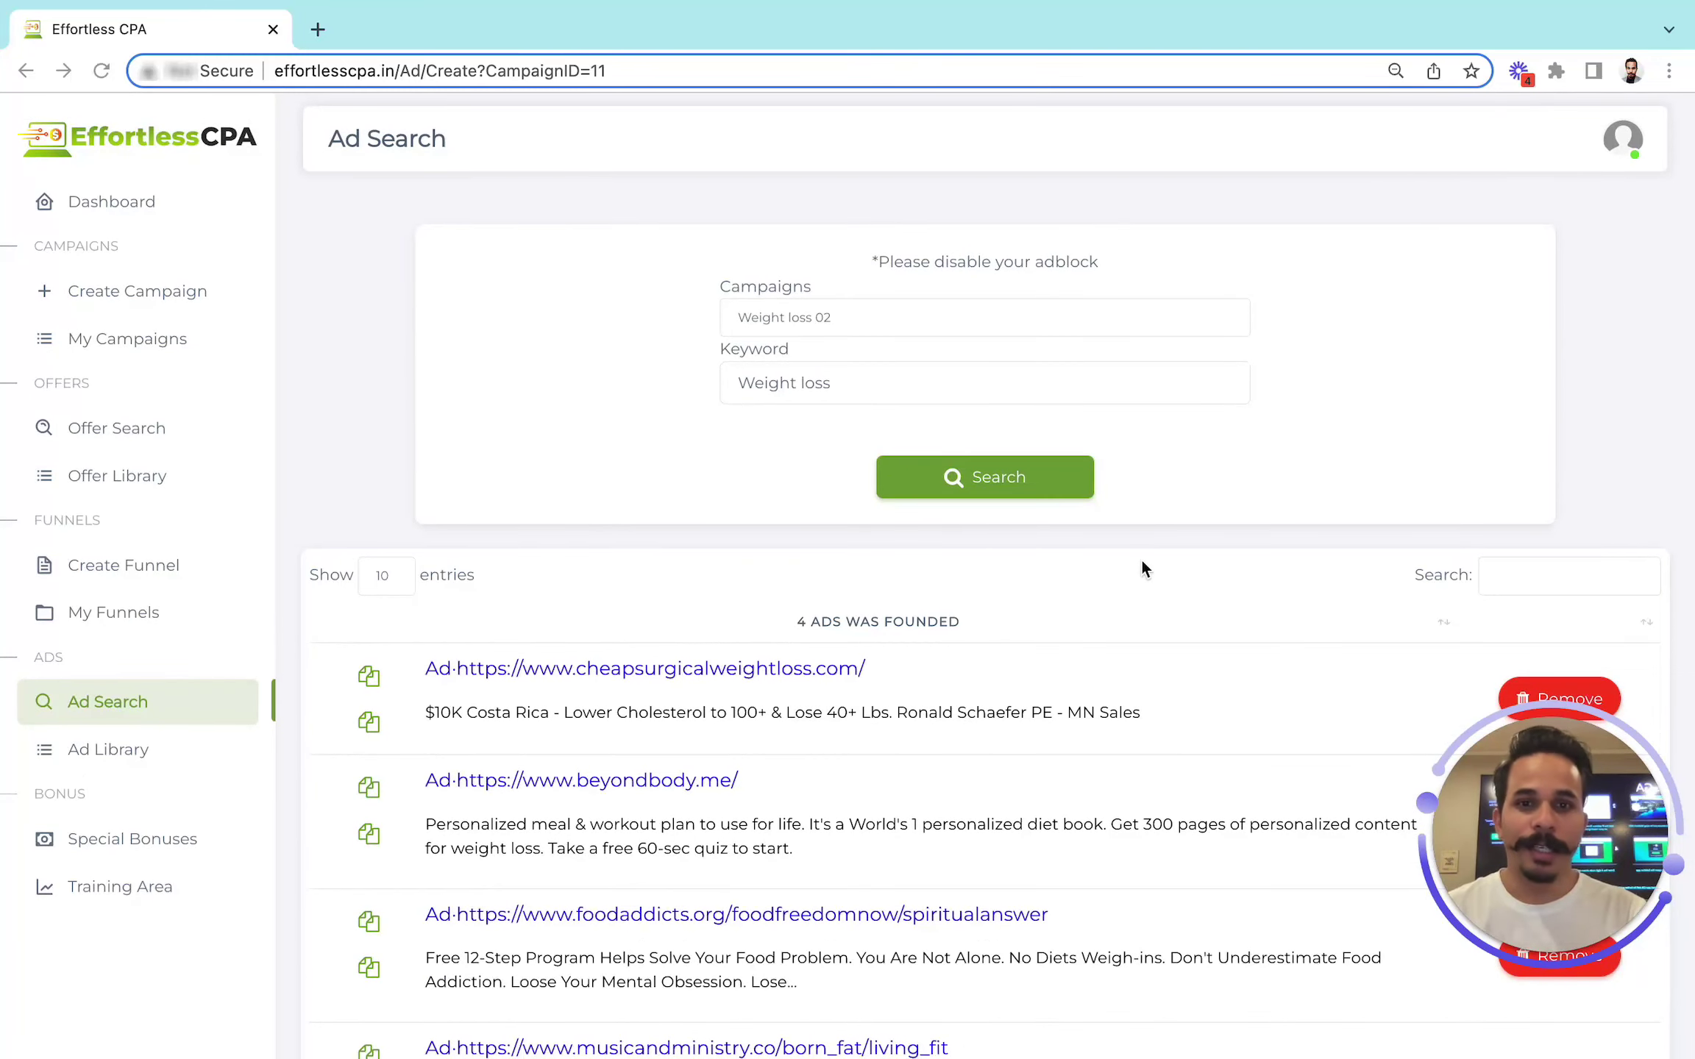
pyautogui.scroll(-2, 1141, 568)
pyautogui.scroll(-2, 1141, 568)
pyautogui.scroll(2, 1142, 568)
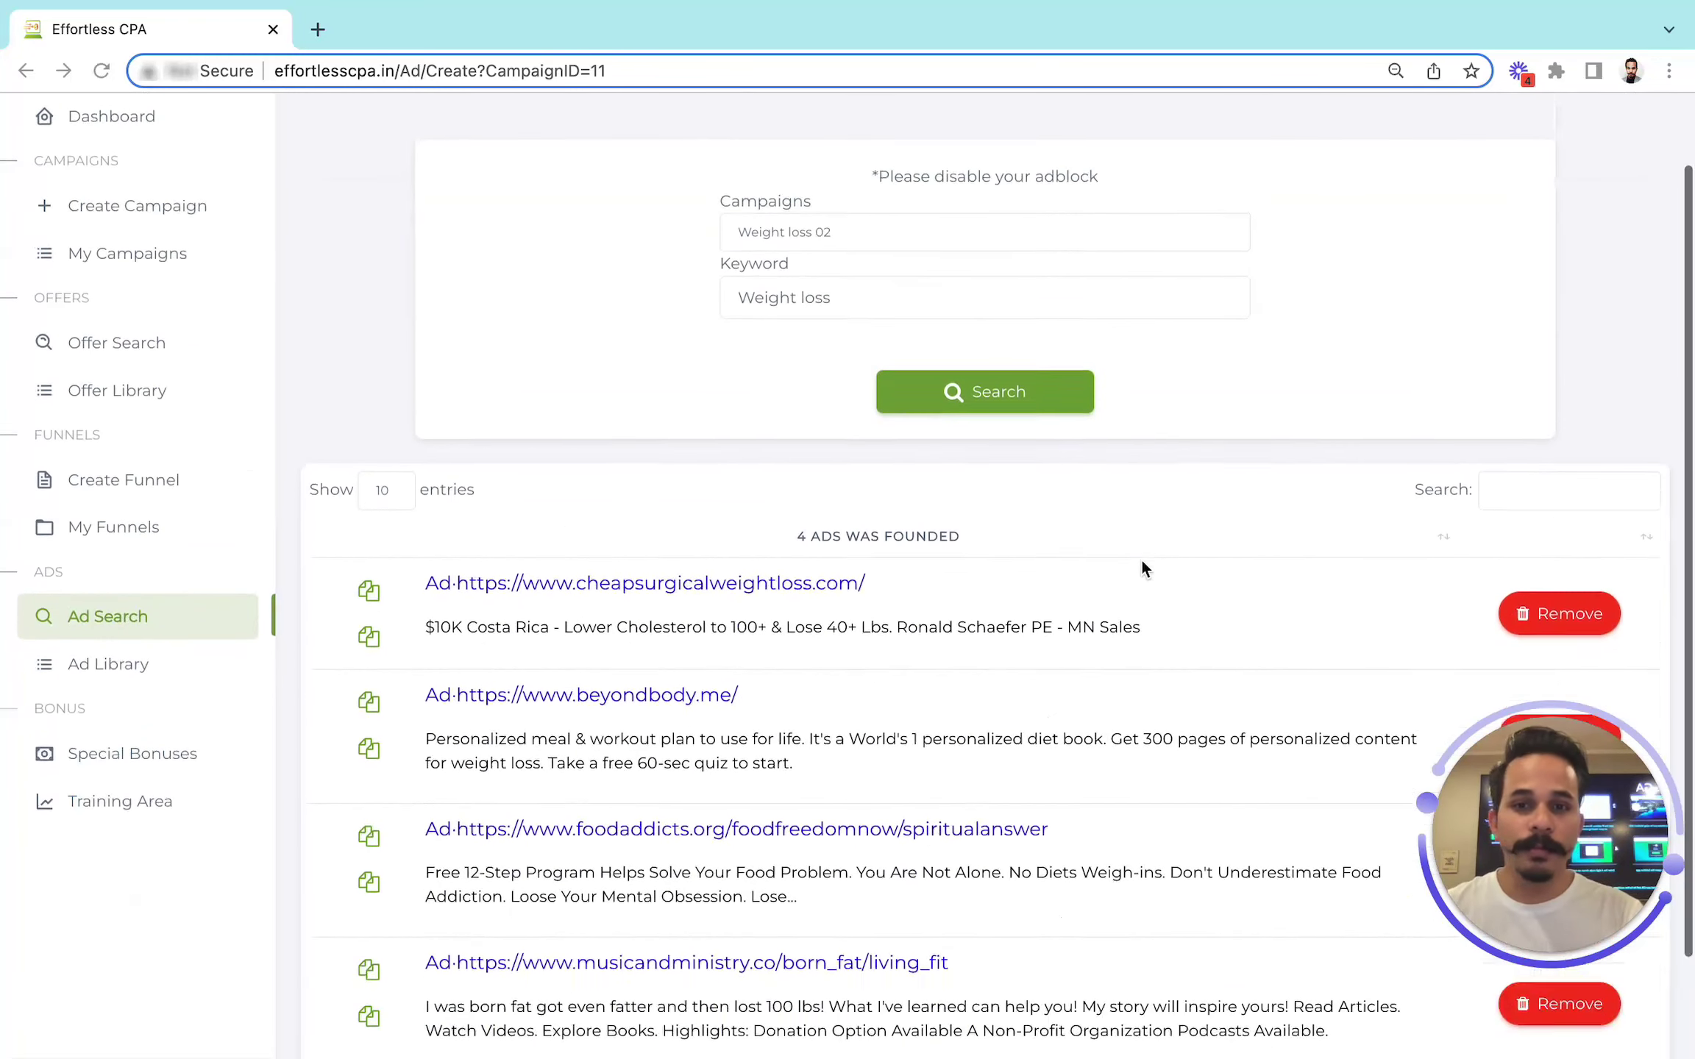
pyautogui.scroll(2, 1142, 568)
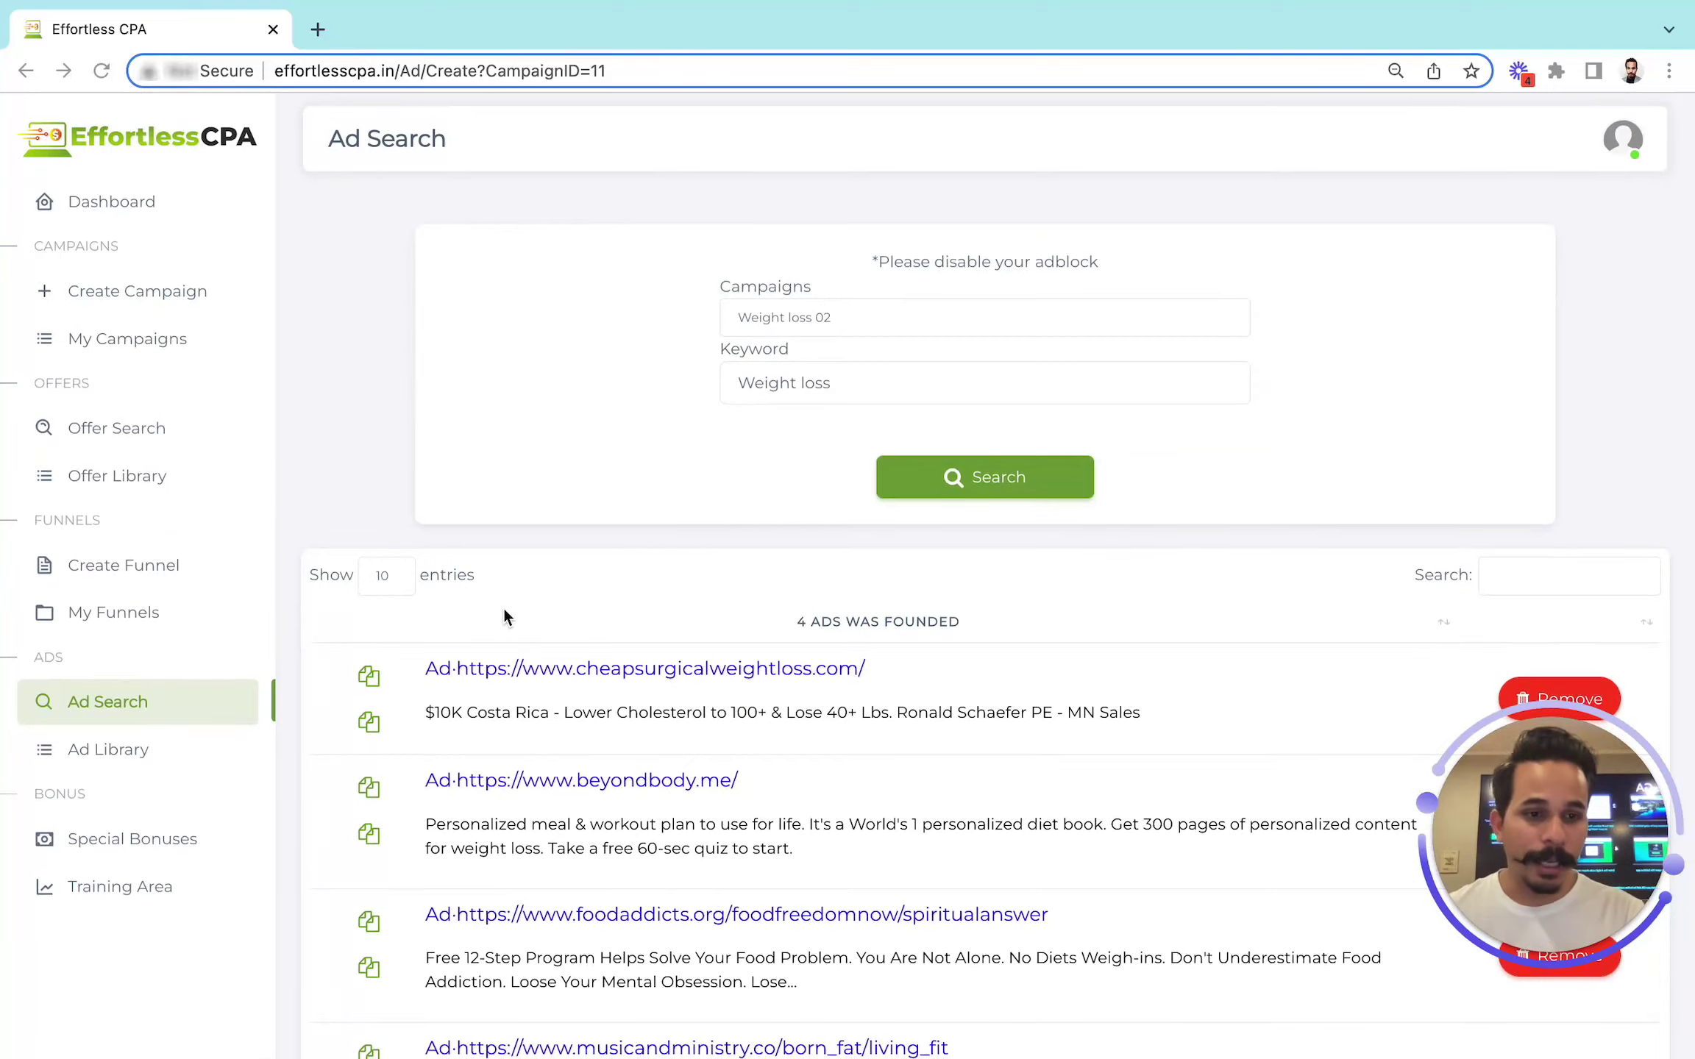
pyautogui.scroll(-2, 504, 610)
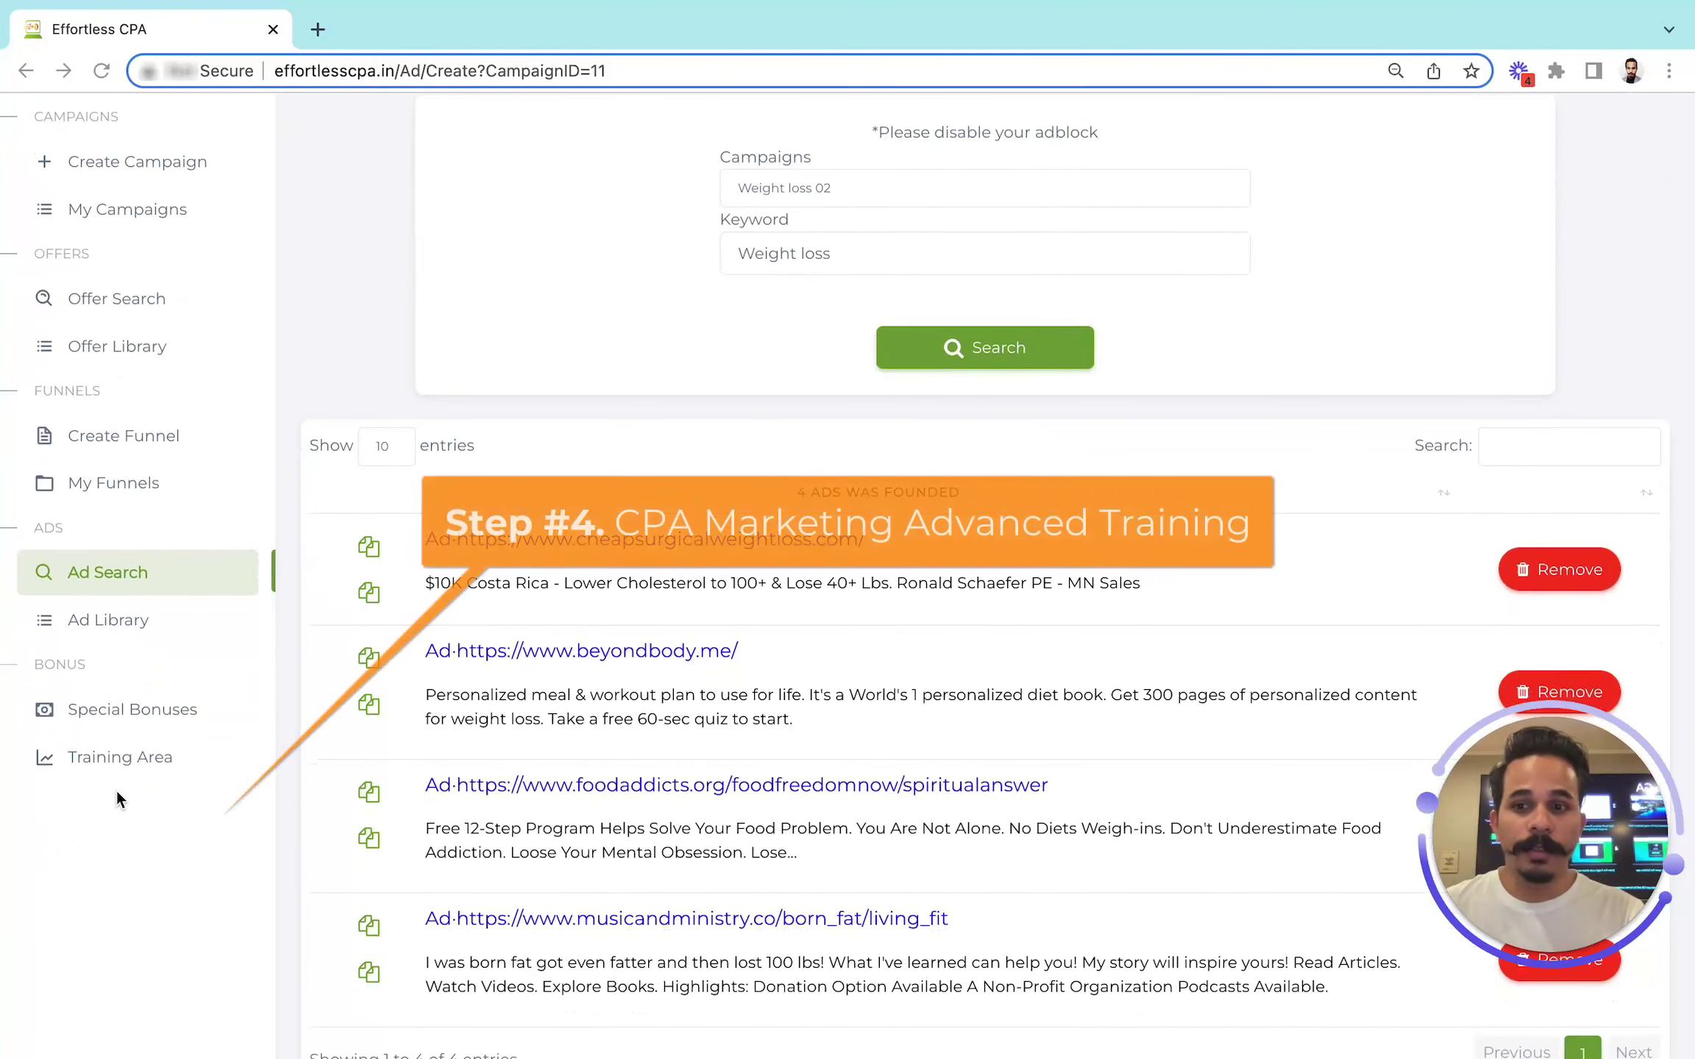
pyautogui.scroll(2, 116, 789)
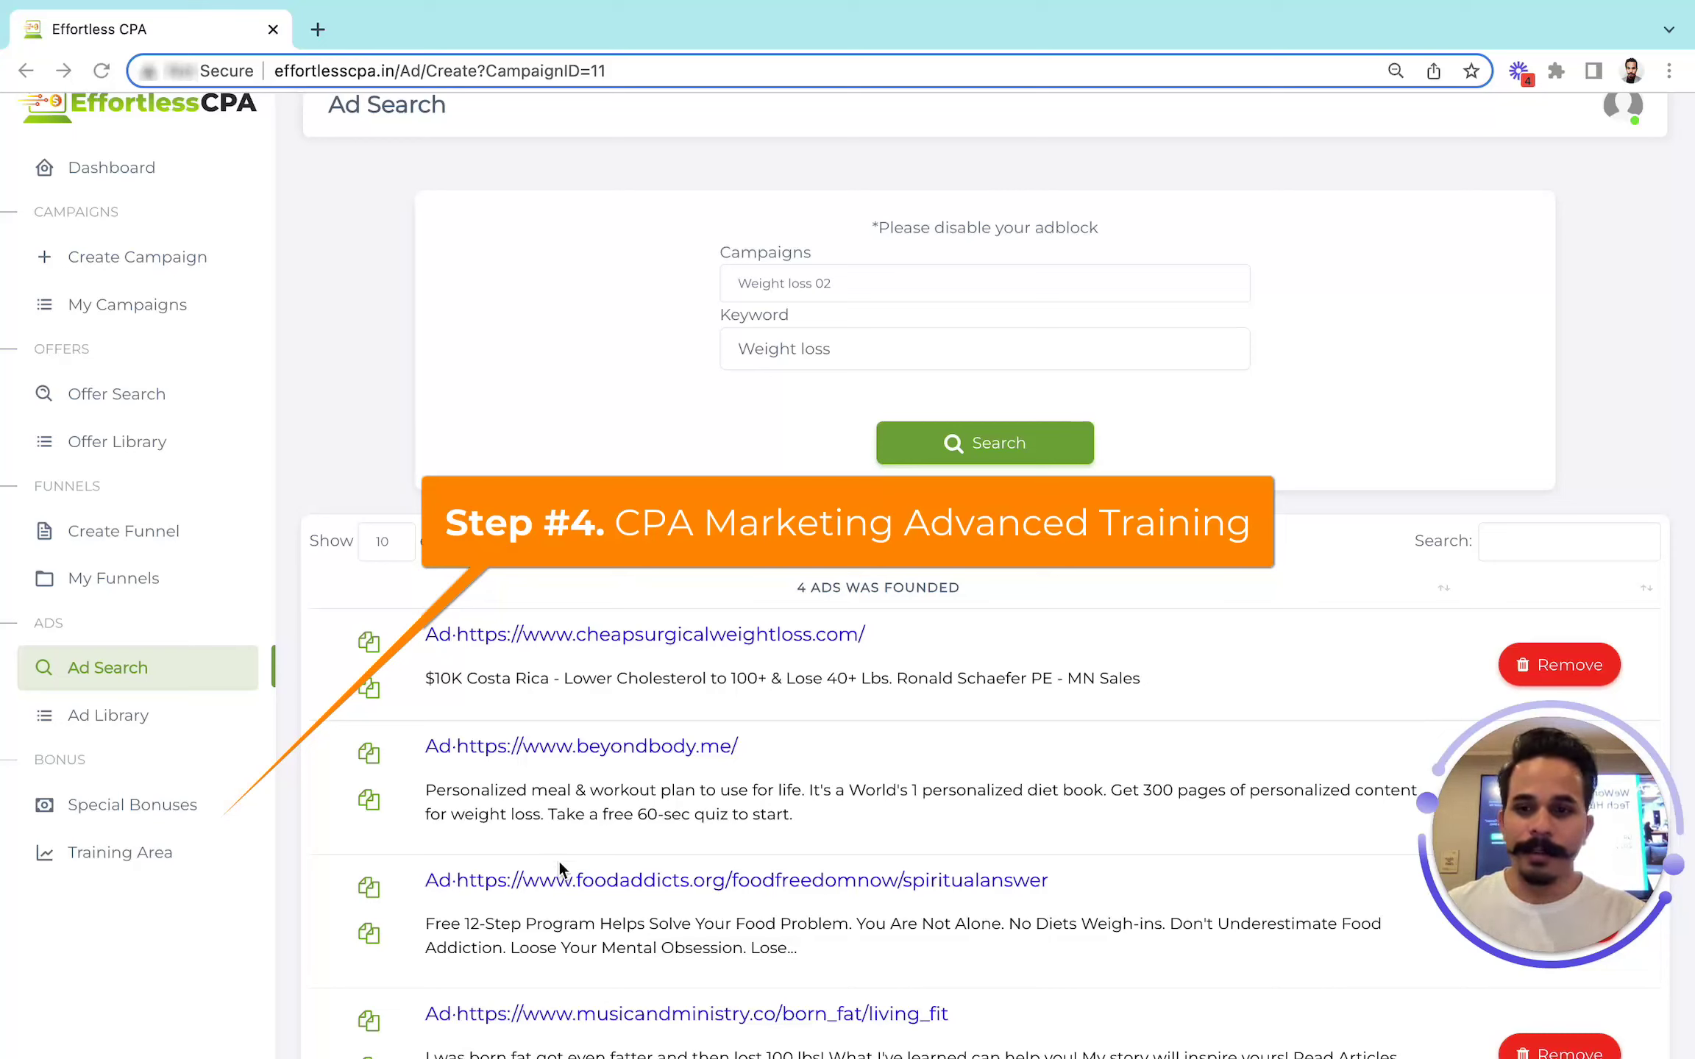
pyautogui.scroll(1, 442, 745)
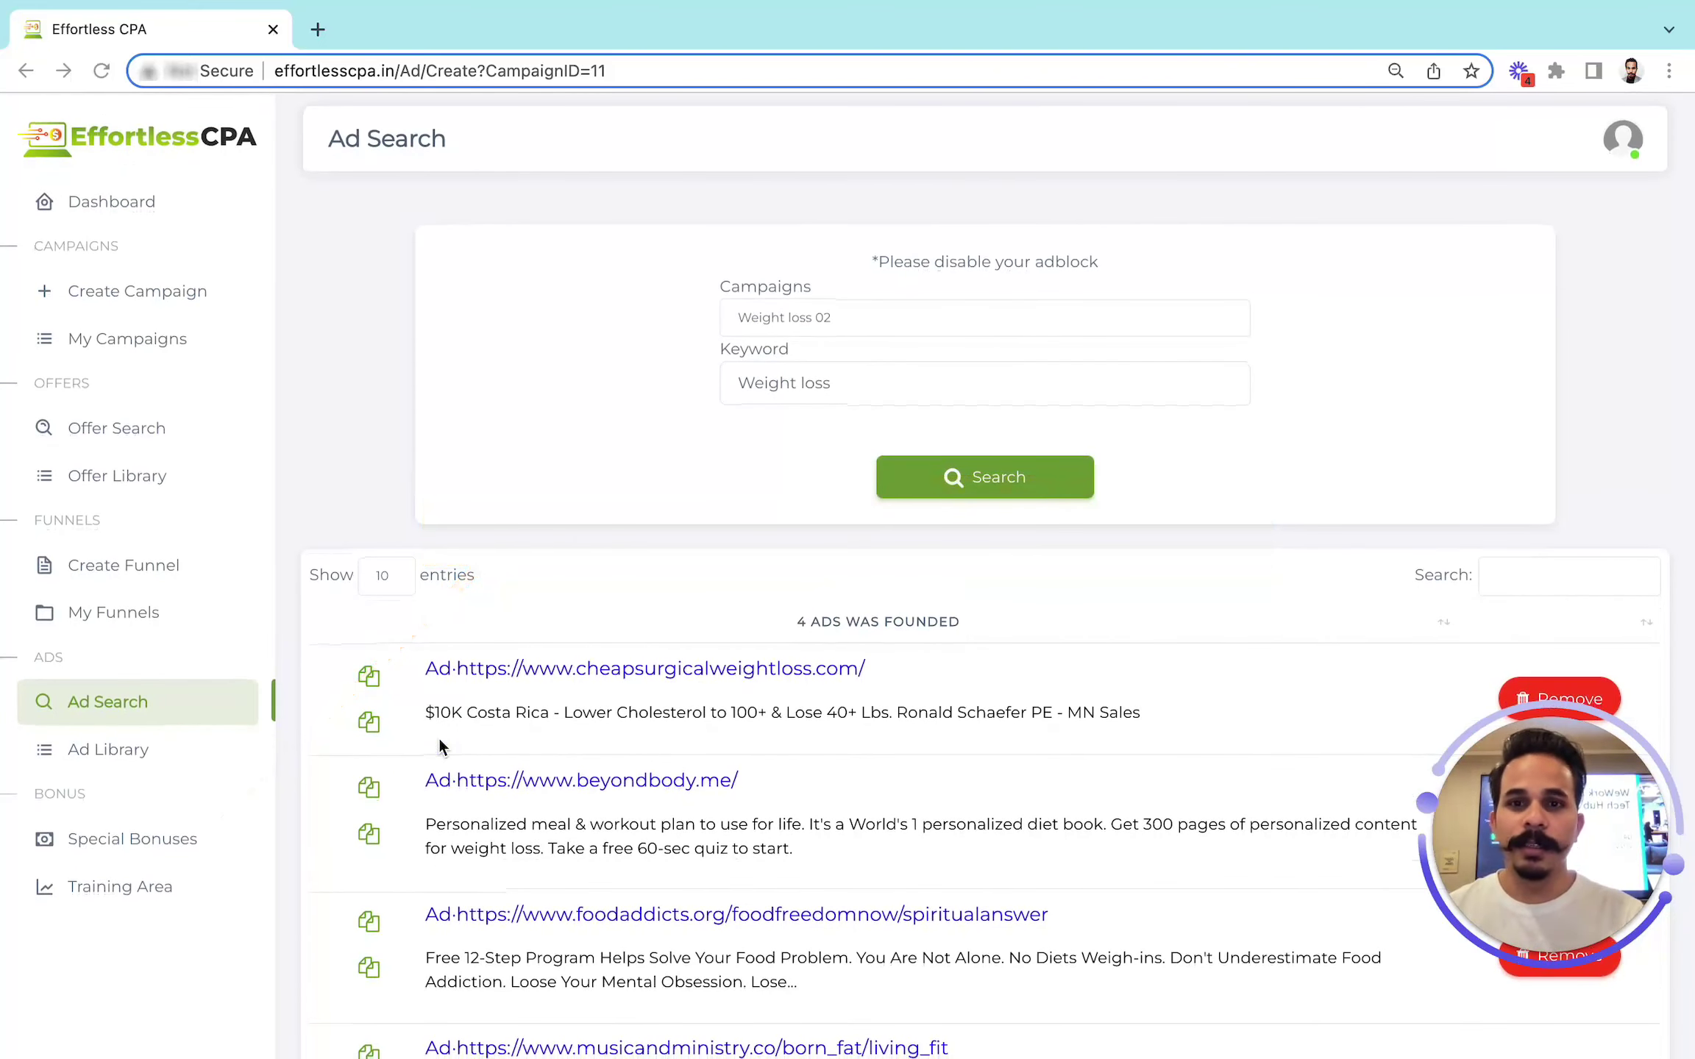
# Review Weight loss 02's assigned offers, then list its funnels, showing WL 02 on Layout1-WeightLoss
pyautogui.click(187, 341)
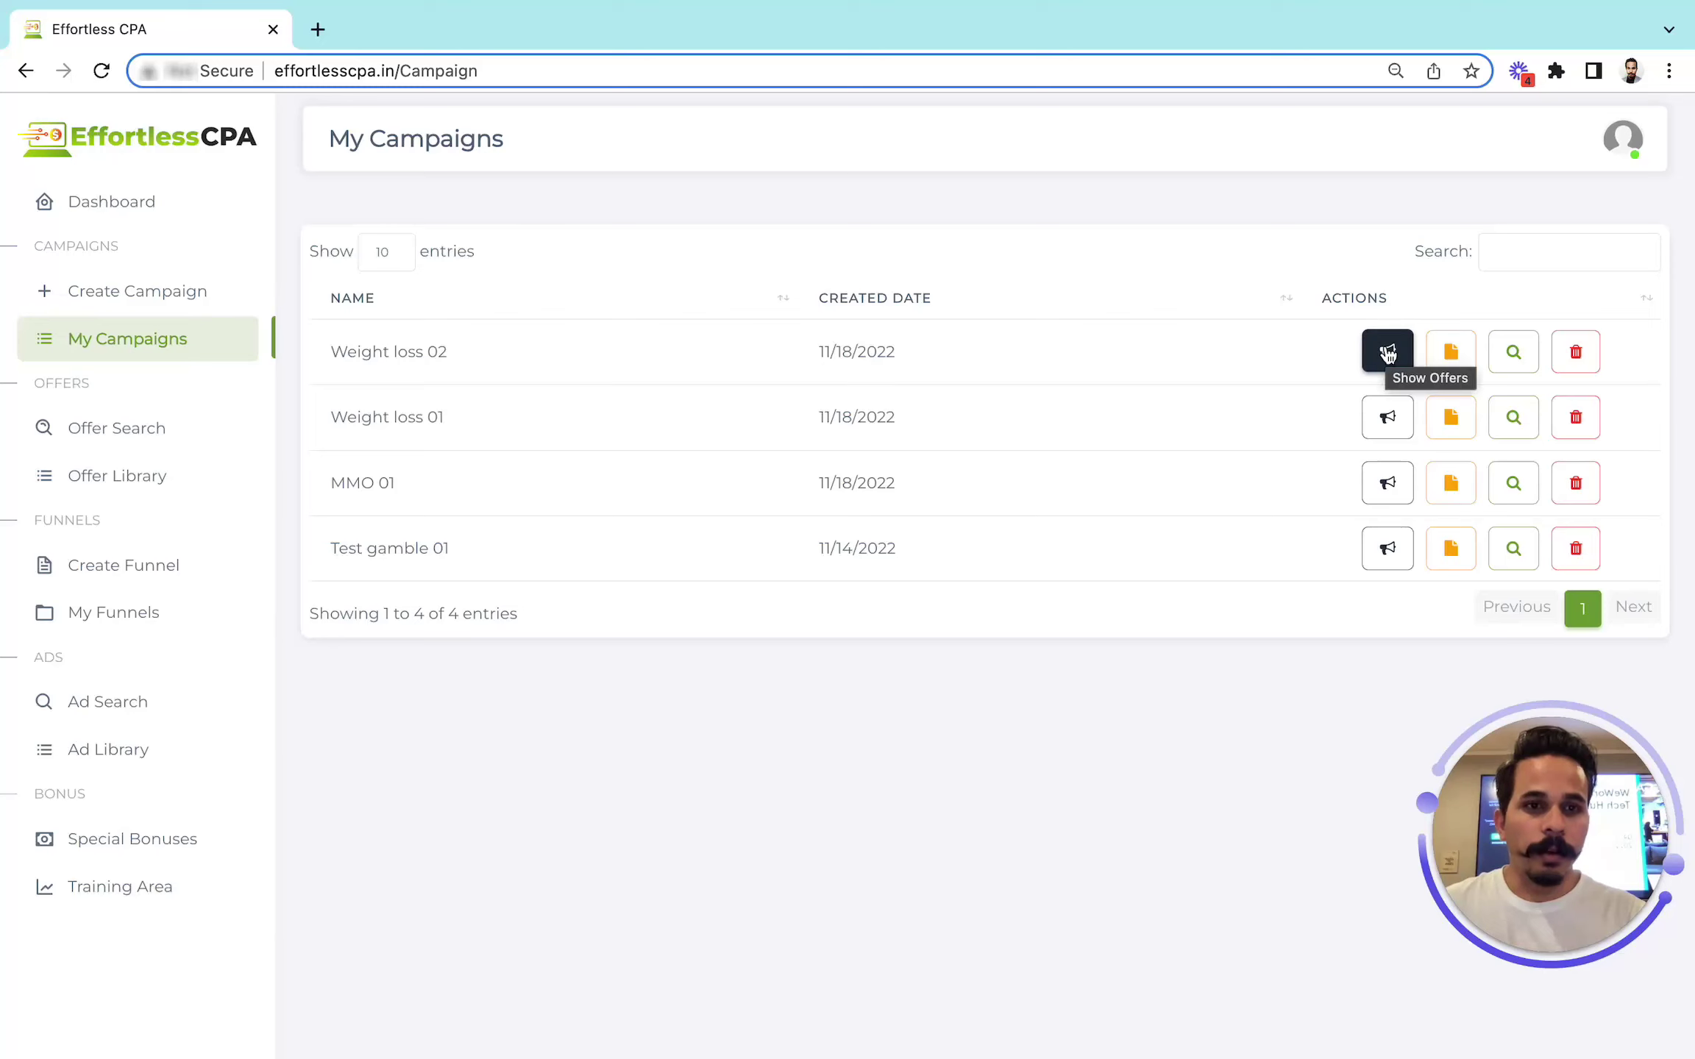
pyautogui.click(1388, 354)
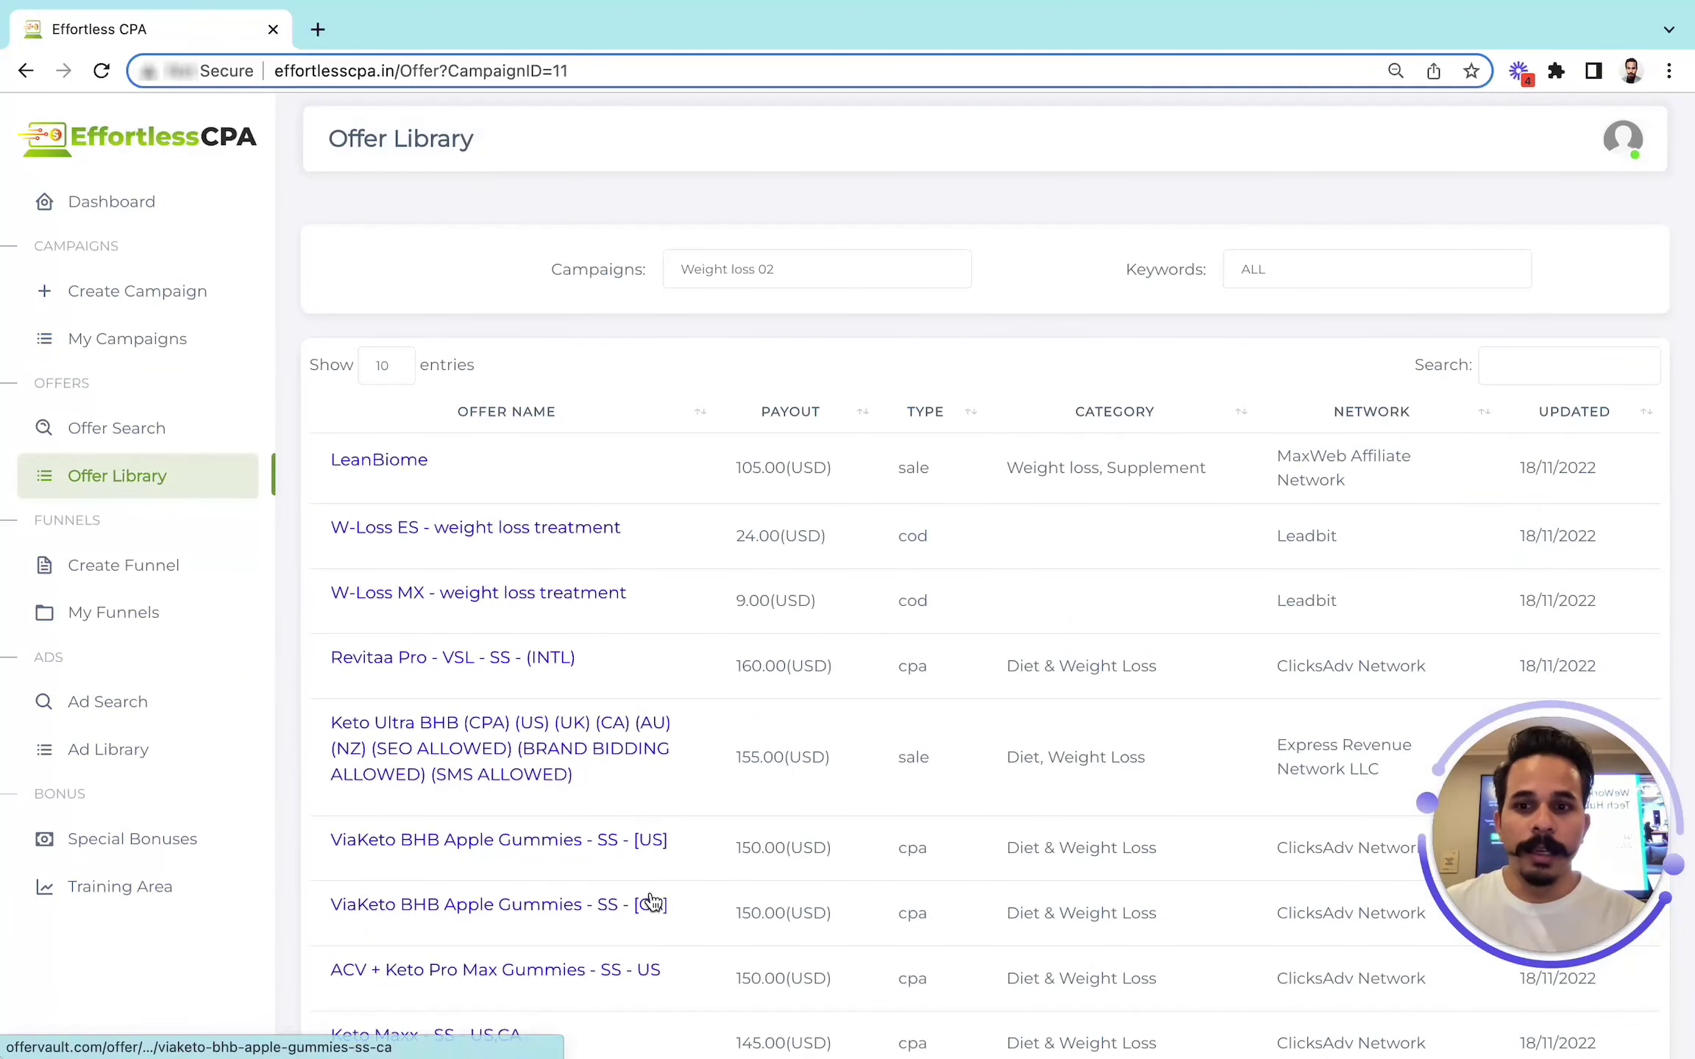
pyautogui.scroll(-3, 652, 902)
pyautogui.scroll(3, 651, 899)
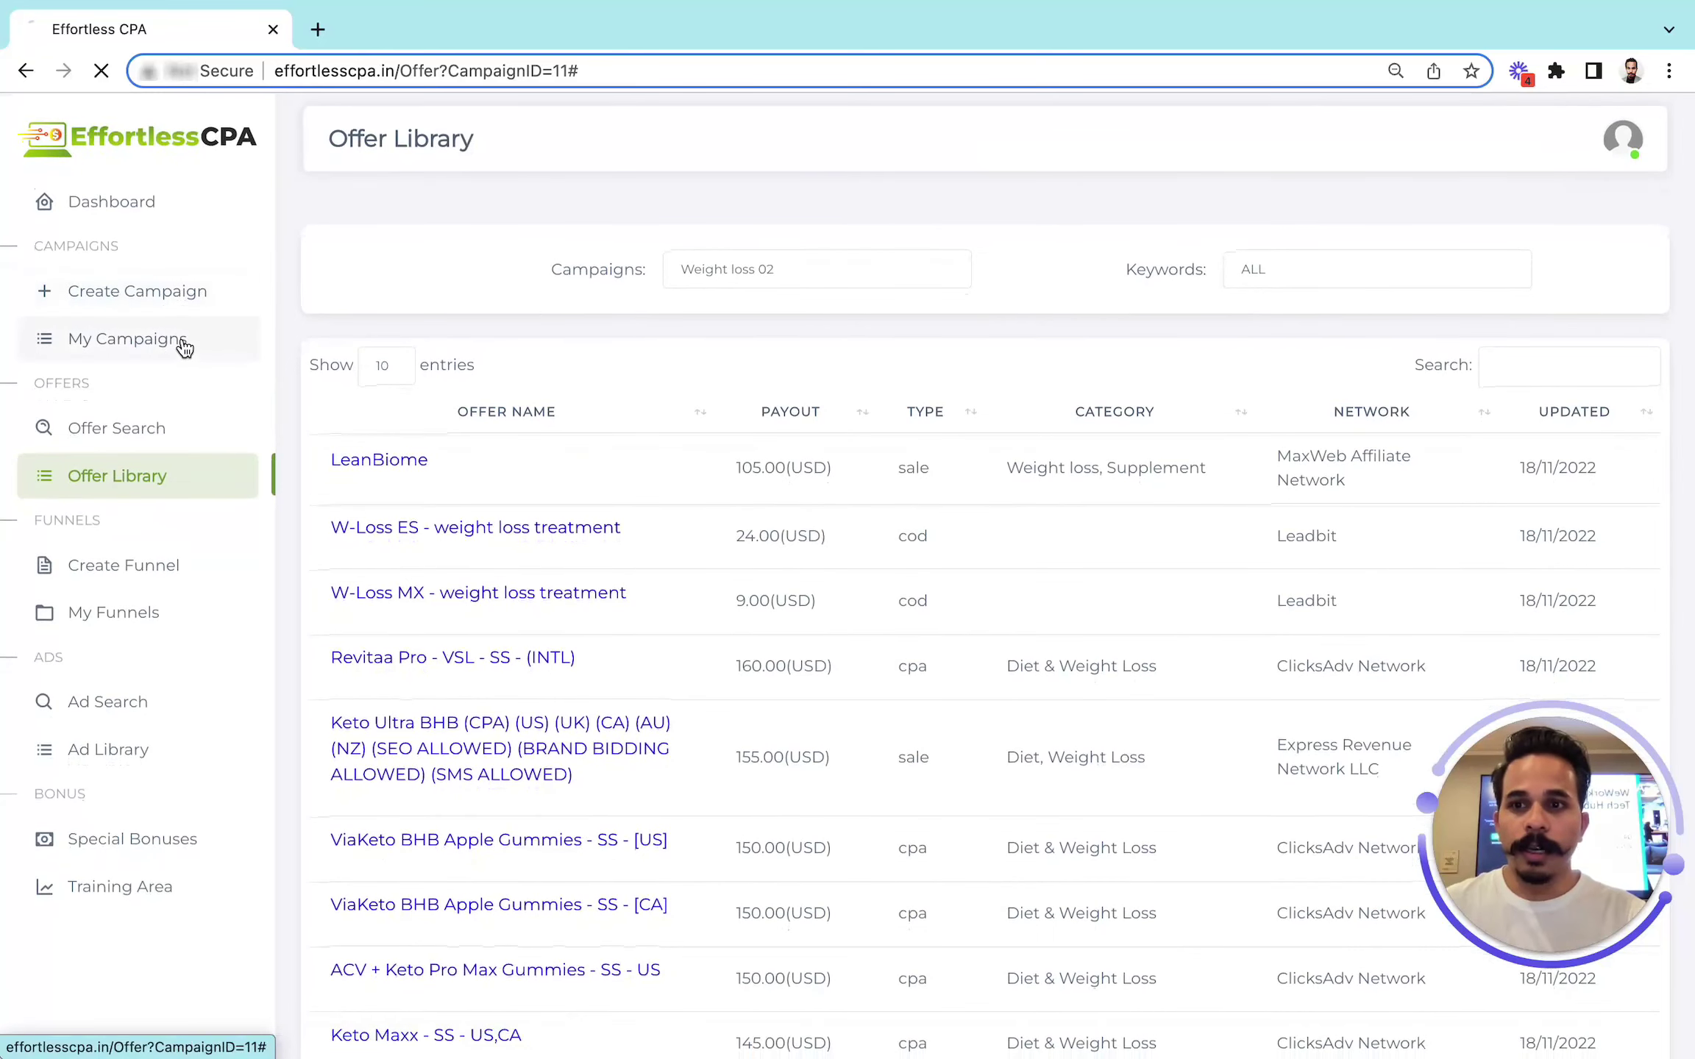
pyautogui.click(176, 339)
pyautogui.click(1453, 359)
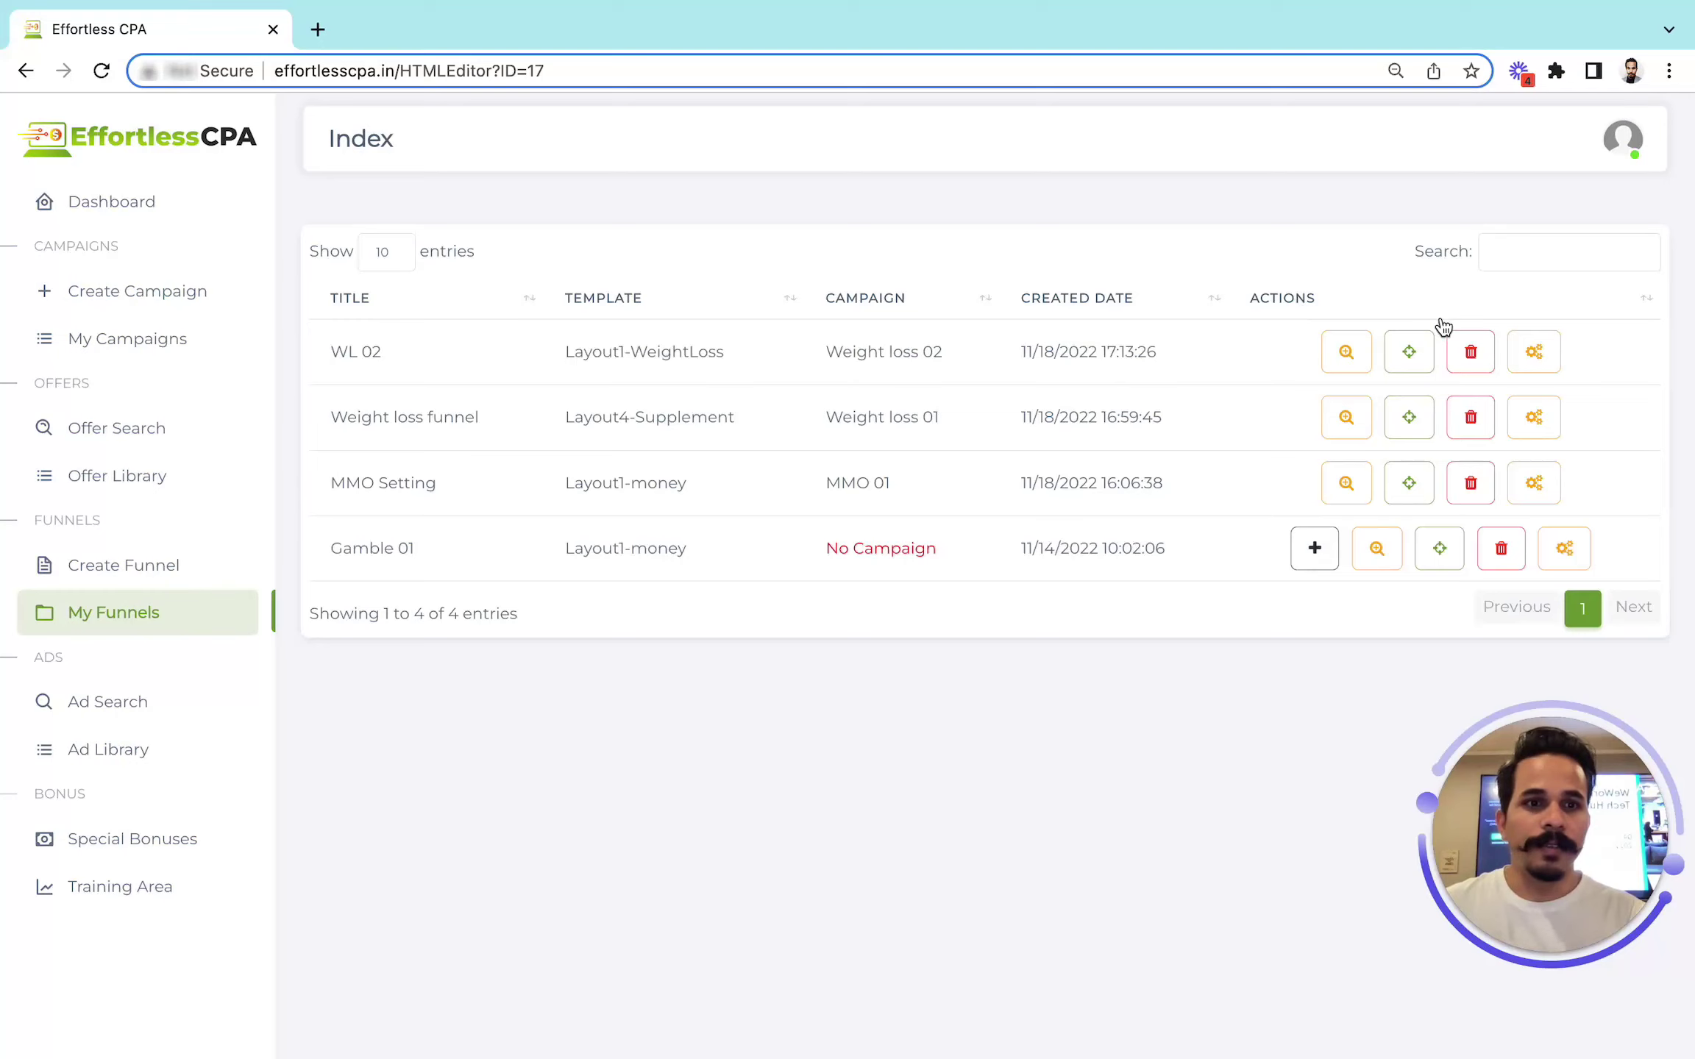
# Preview the WL 02 funnel's Squeez Page live in a new tab, then return to My Campaigns
pyautogui.click(1342, 356)
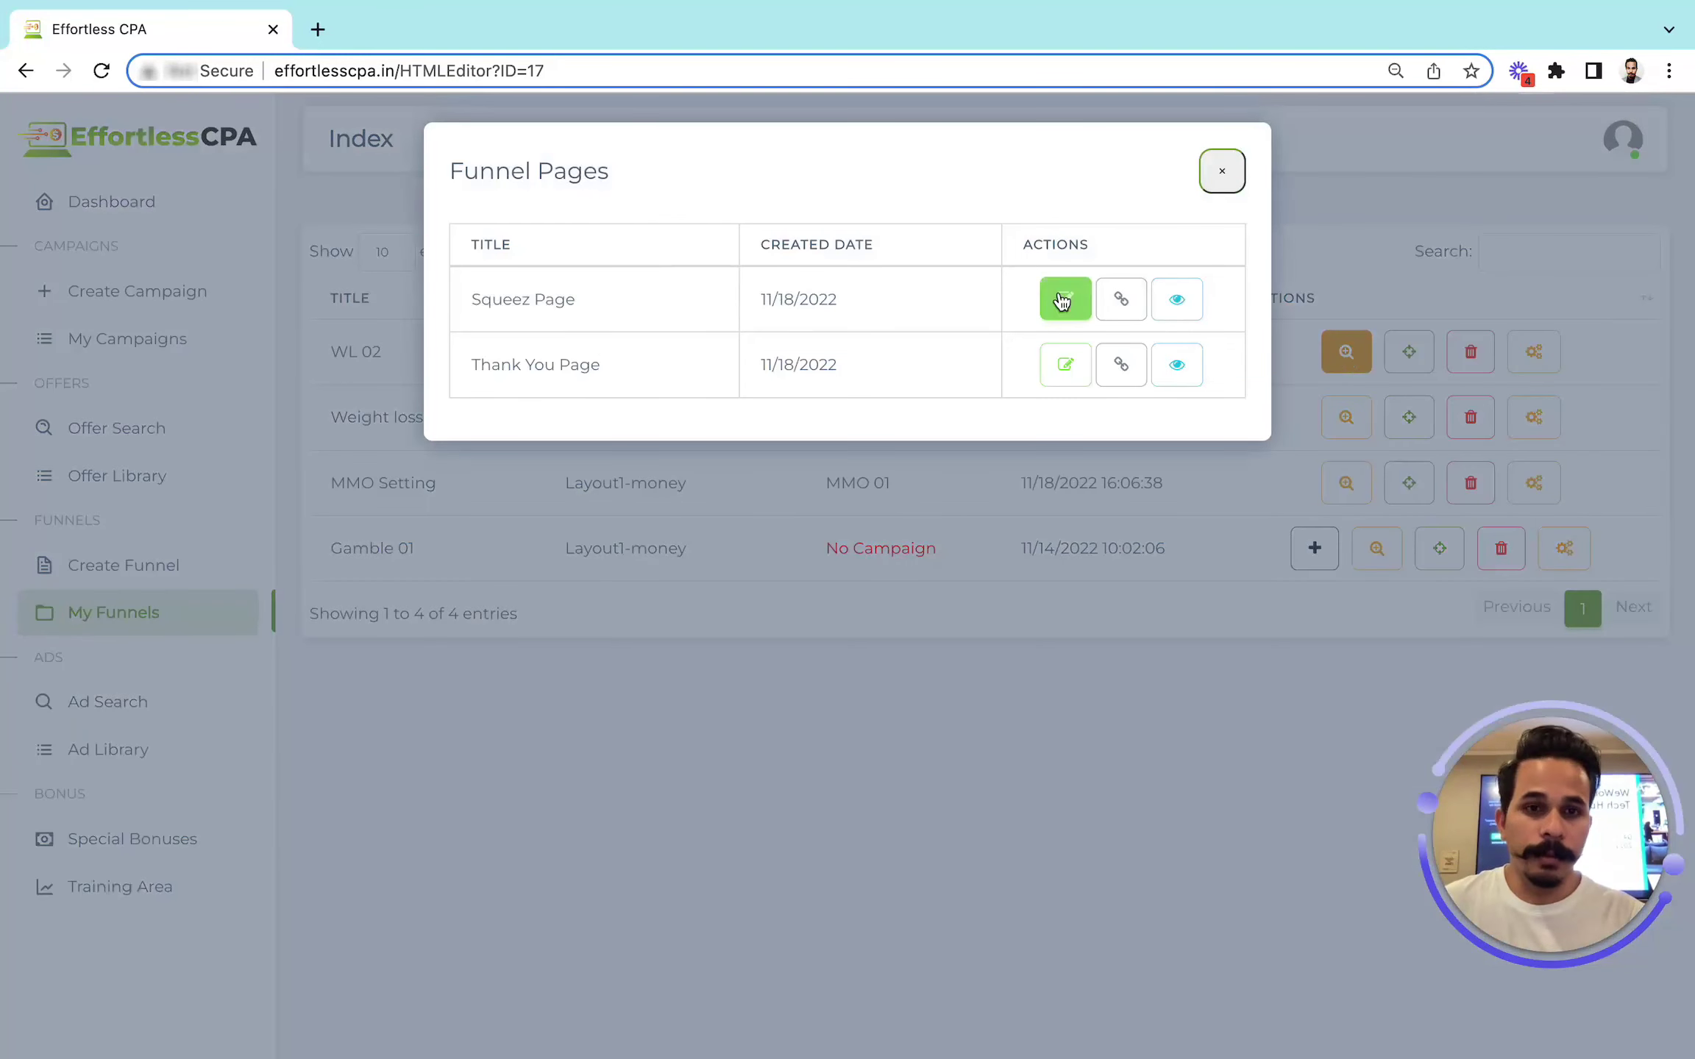
pyautogui.click(1177, 299)
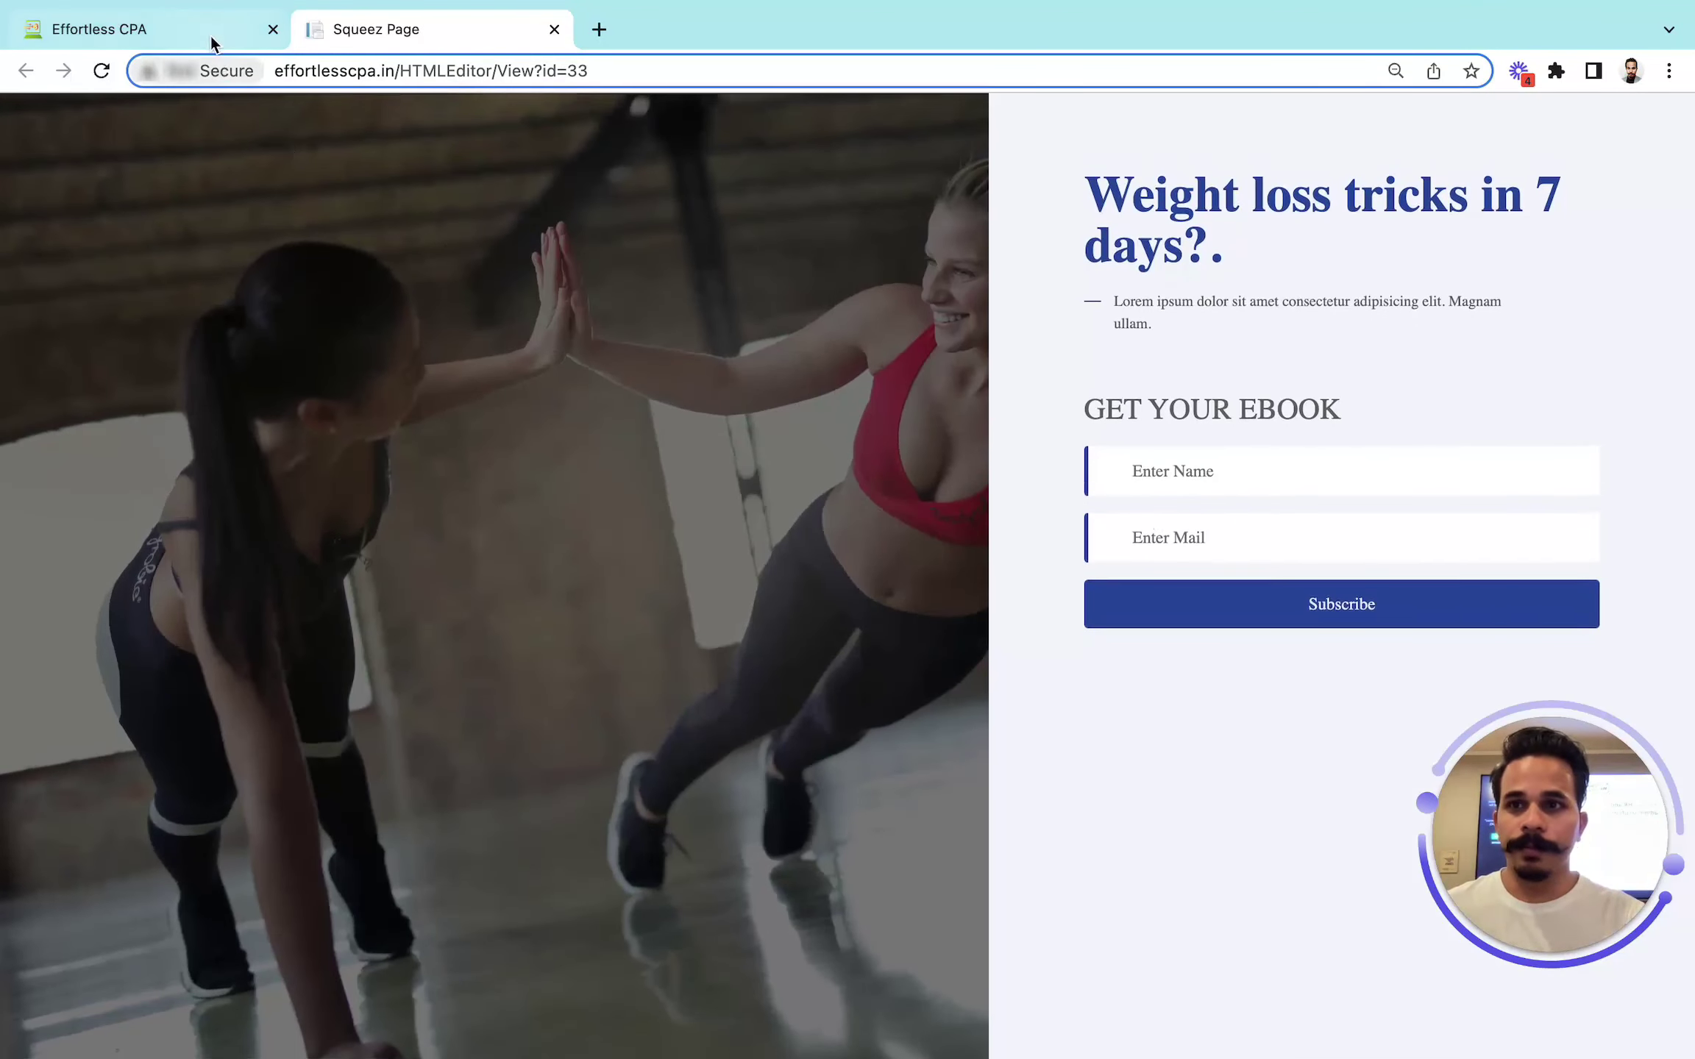
pyautogui.click(209, 34)
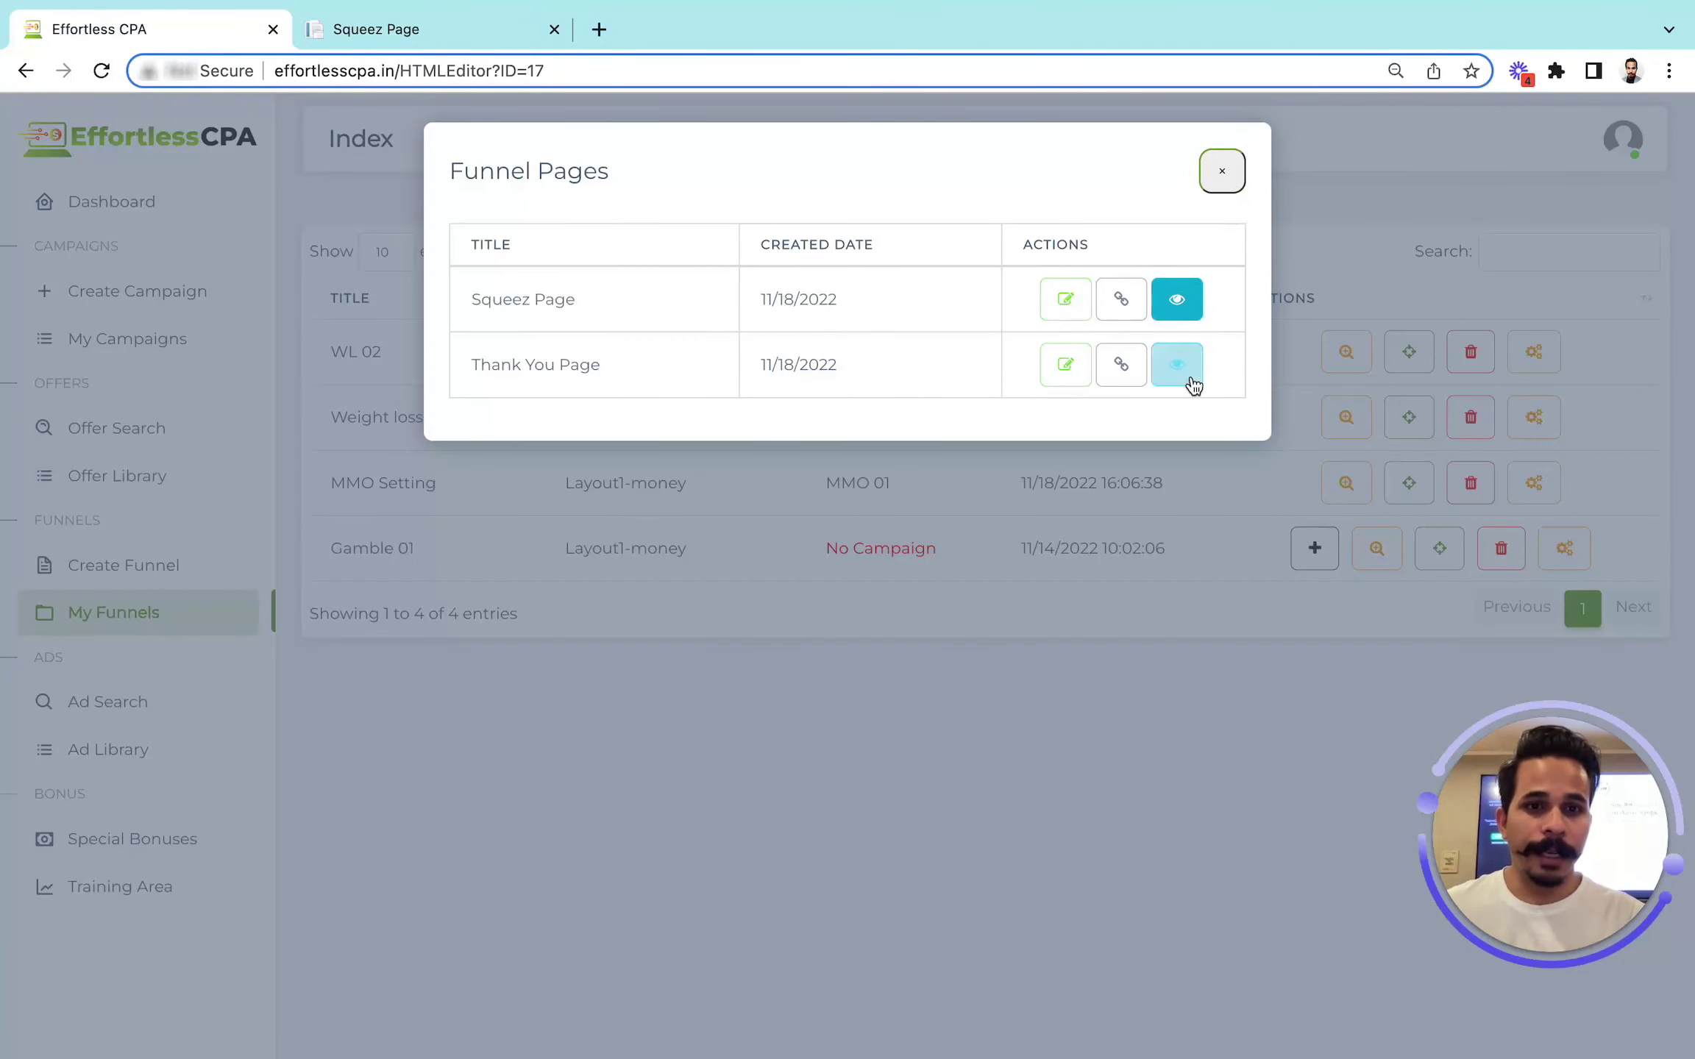
pyautogui.click(1208, 188)
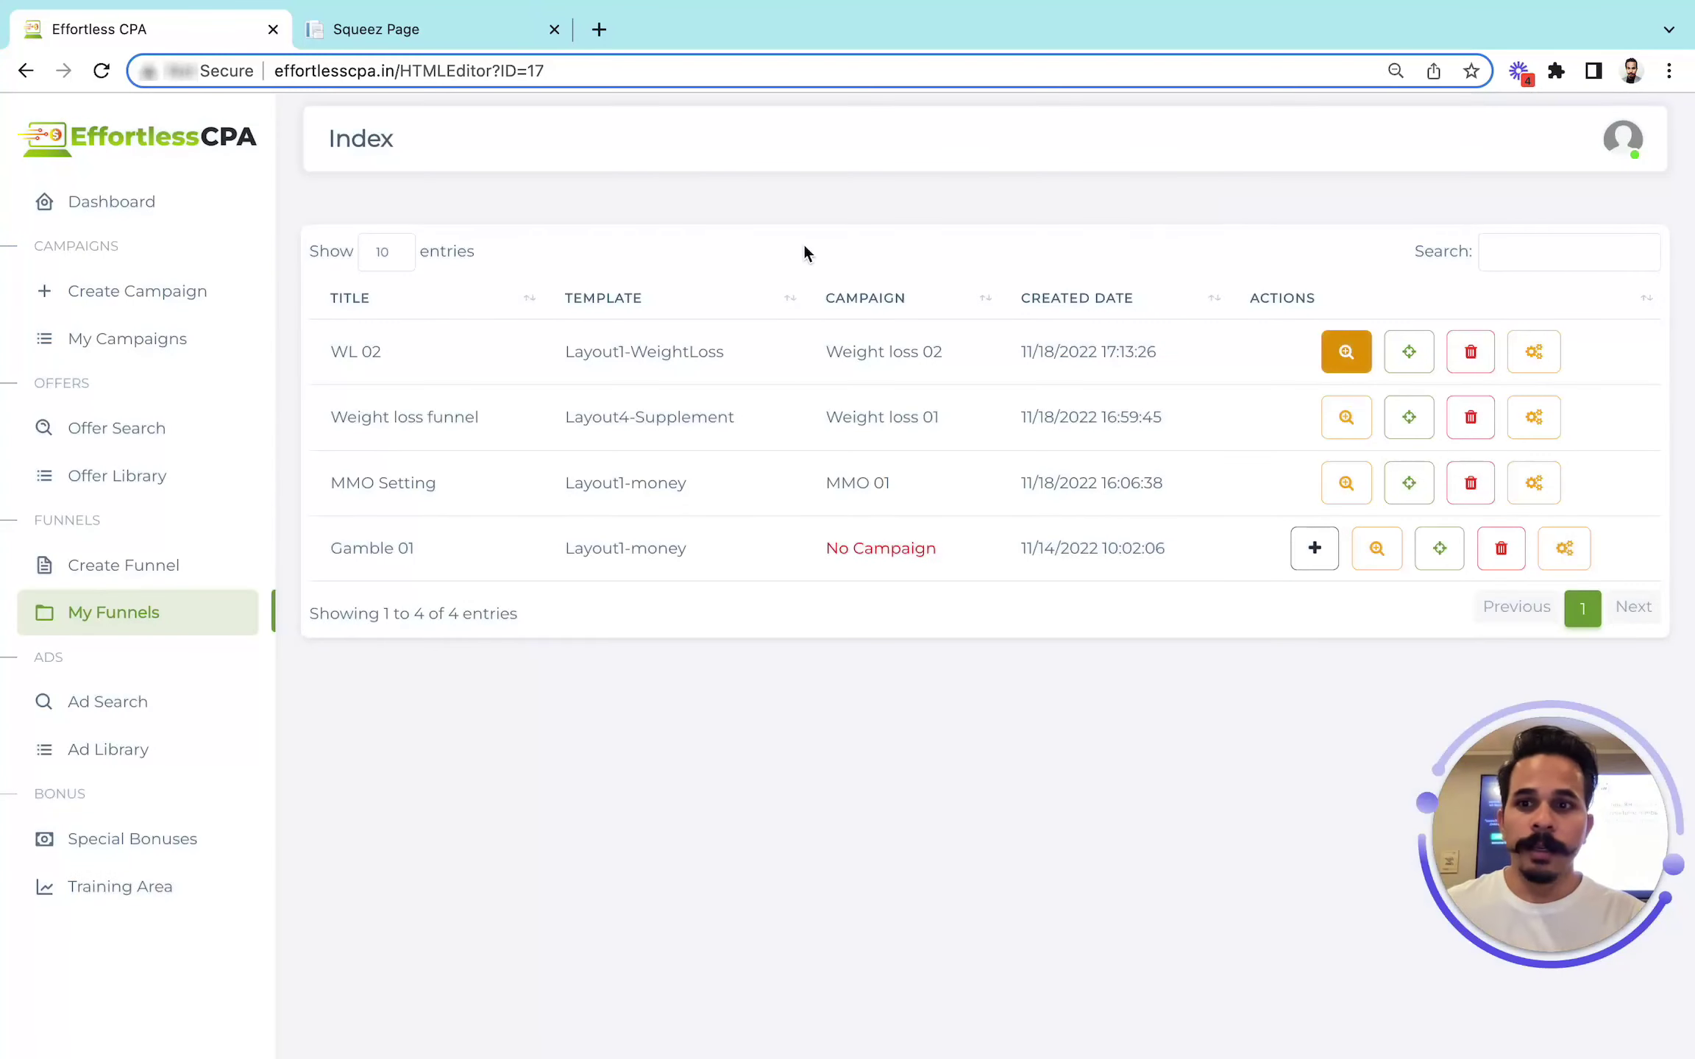
pyautogui.click(184, 335)
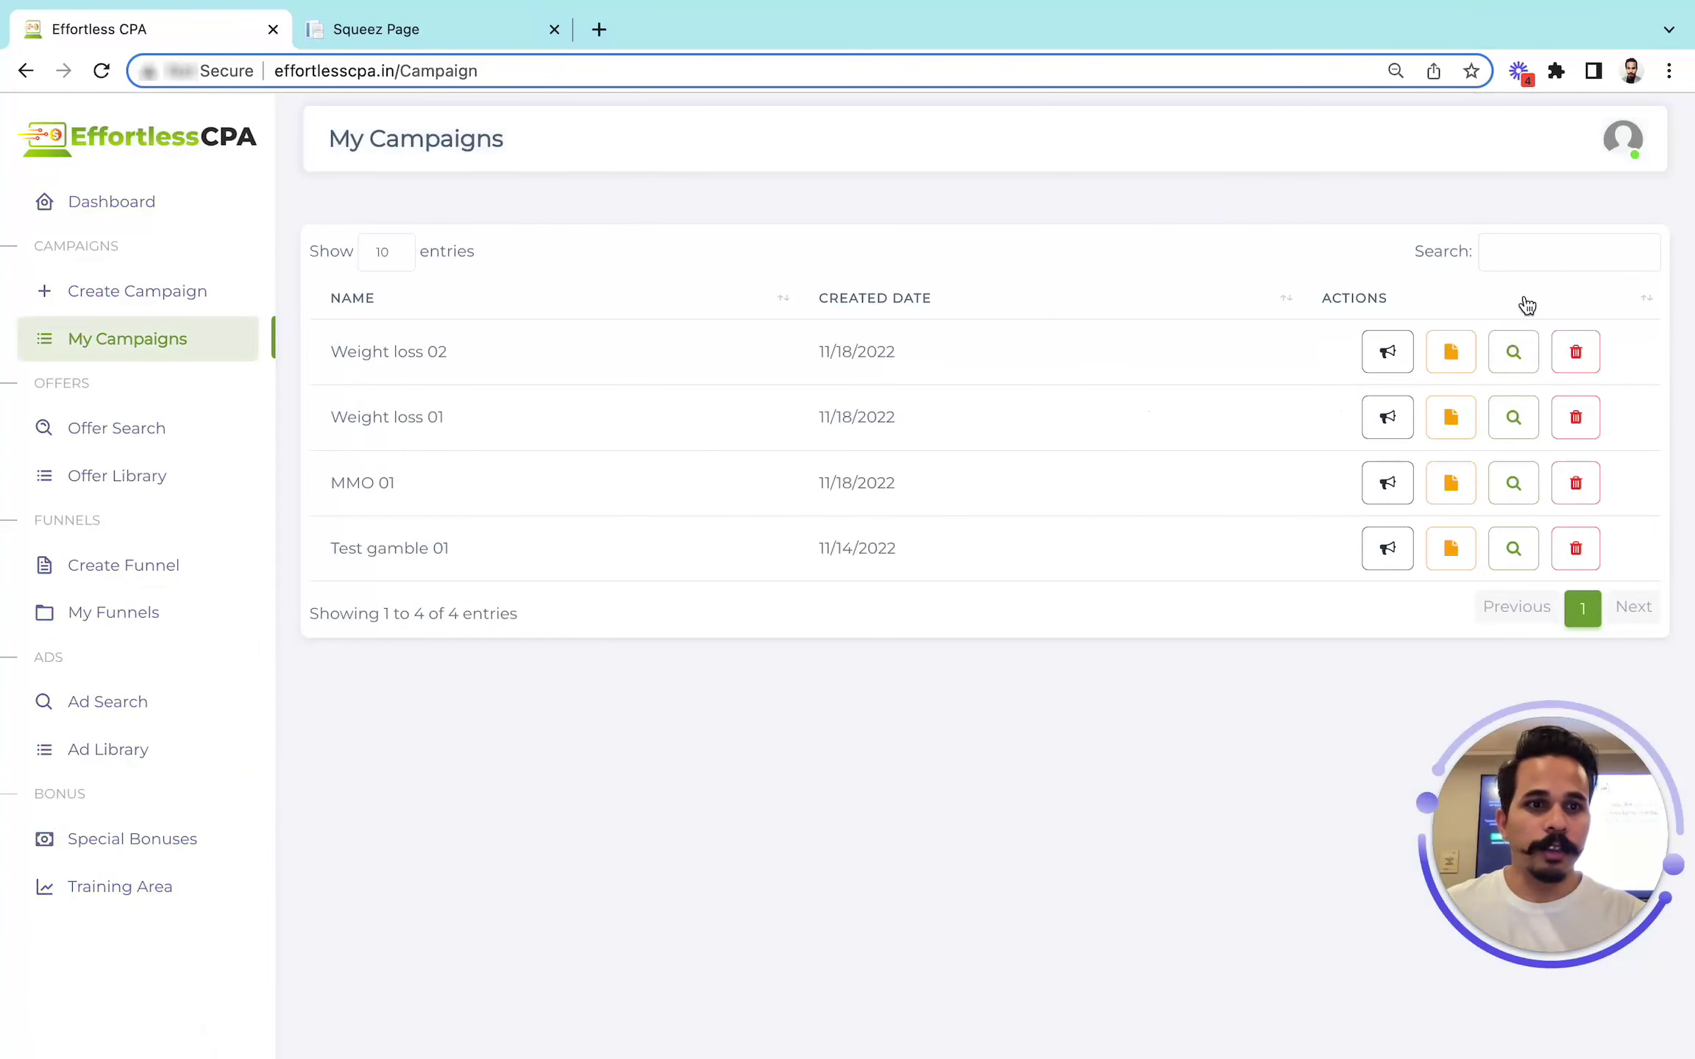
# Check the four weight-loss ads saved for Weight loss 02 in the Ad Library, then return to My Campaigns
pyautogui.click(1517, 350)
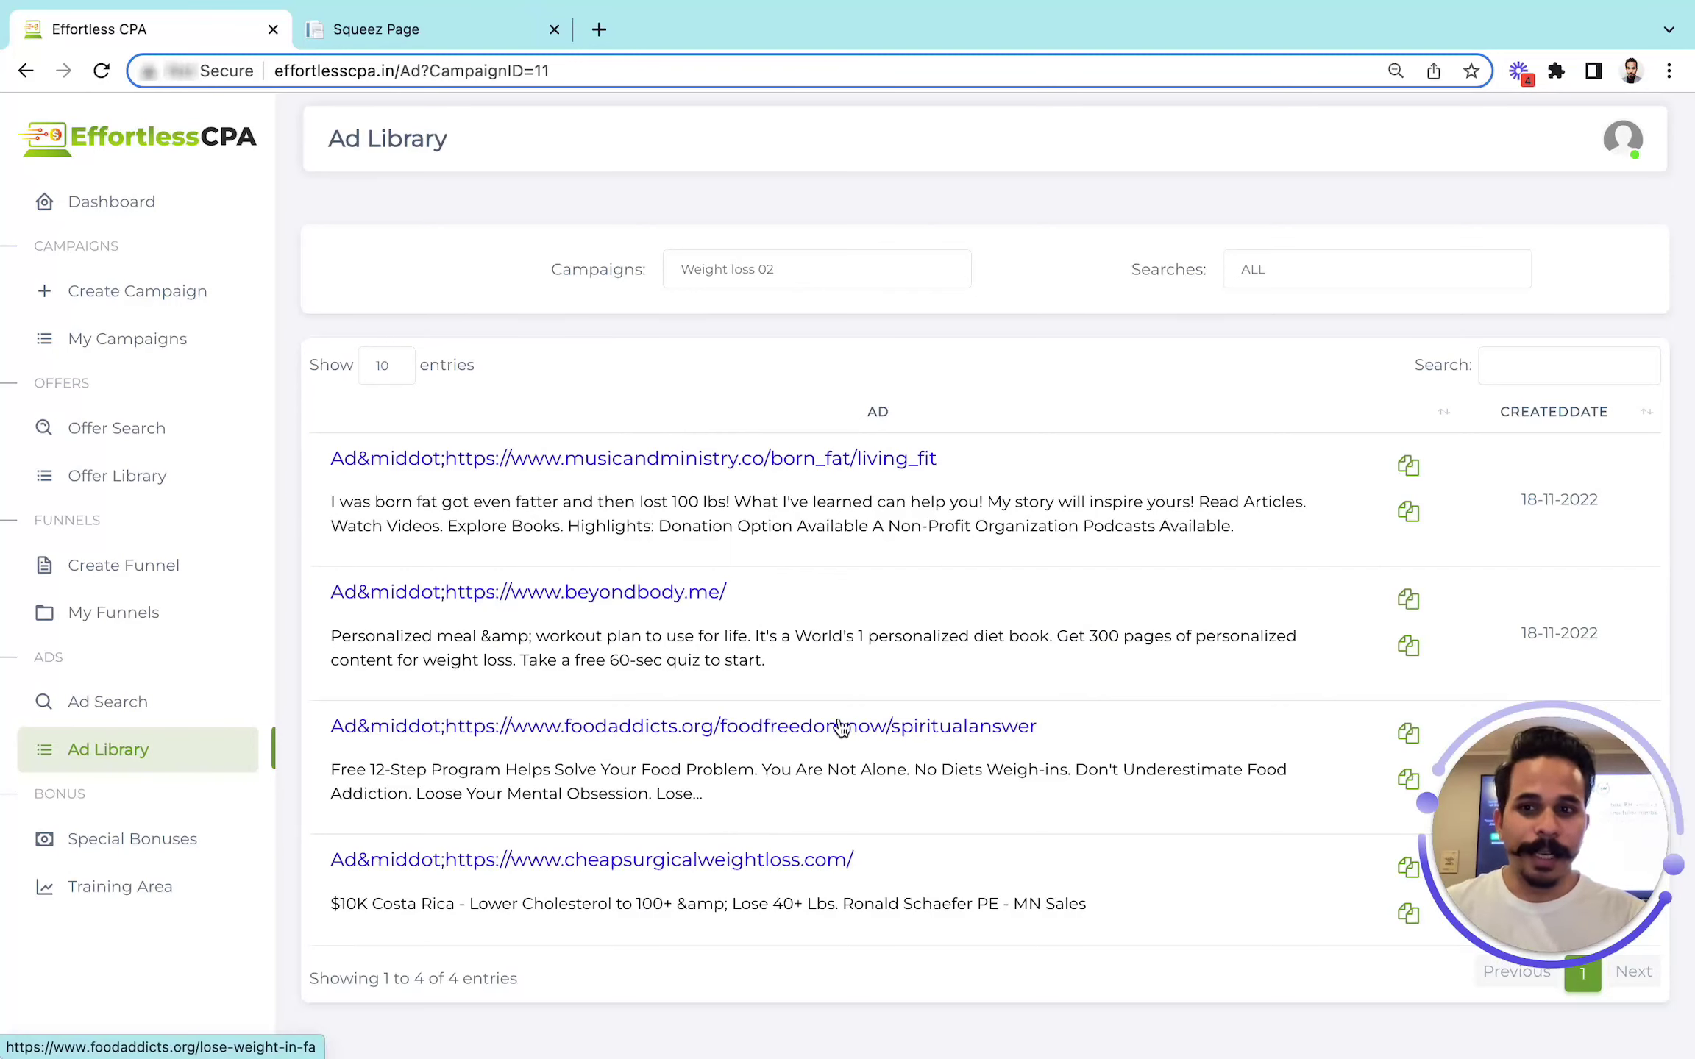
pyautogui.click(176, 340)
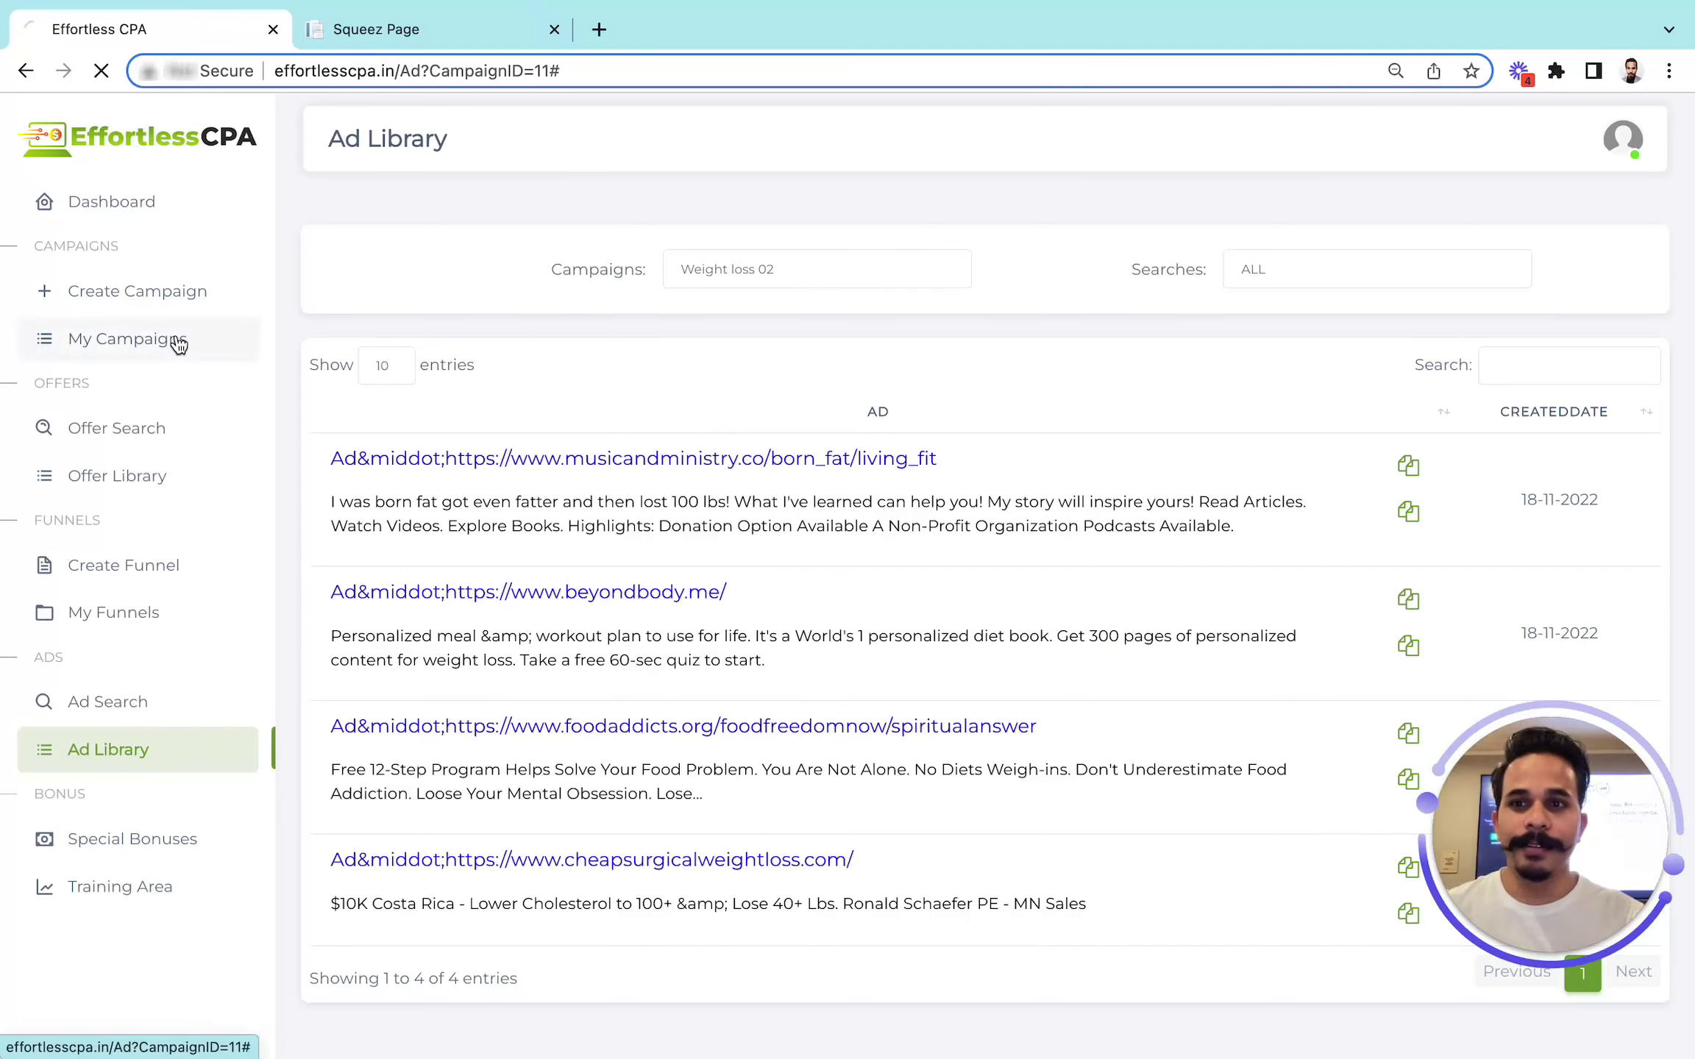